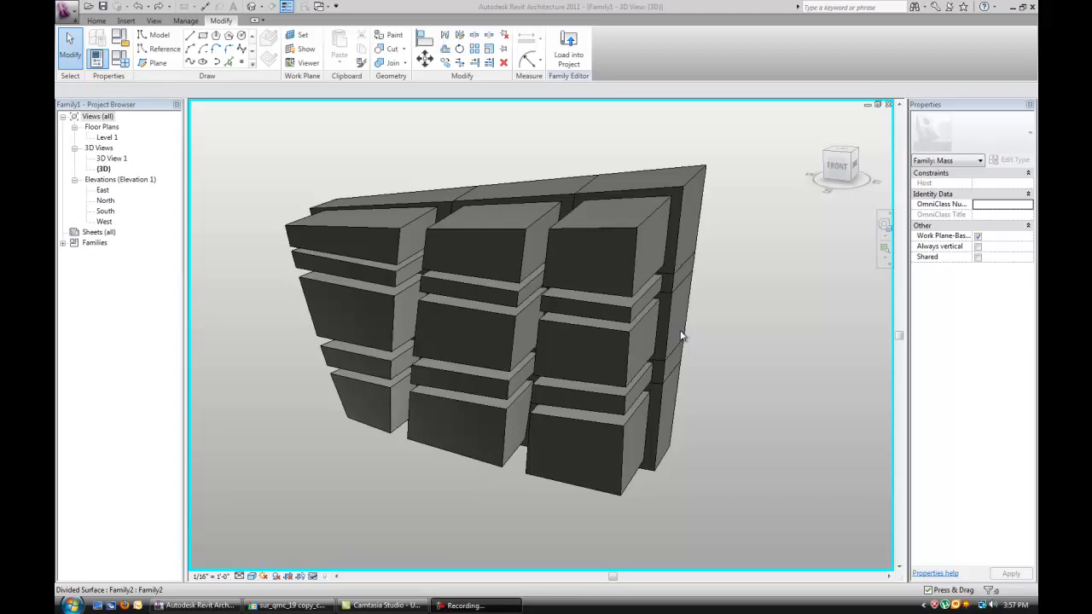
Step: Select the mass wall's divided surface, comparing it with the reference building photo
left_click(670, 351)
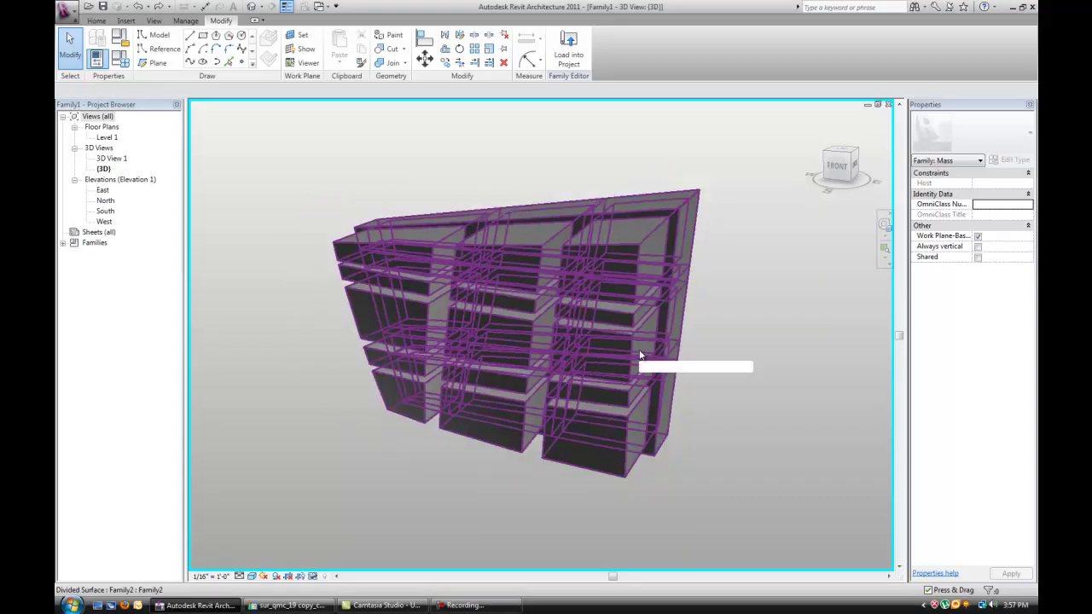
middle_click_drag(670, 352, 664, 351, "shift")
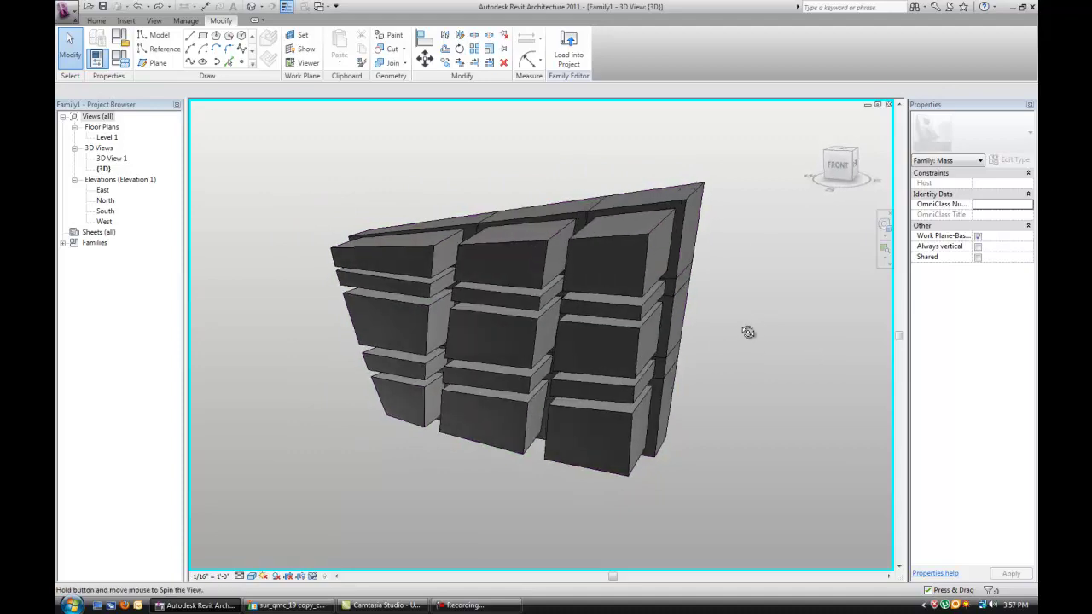
key("alt+Tab")
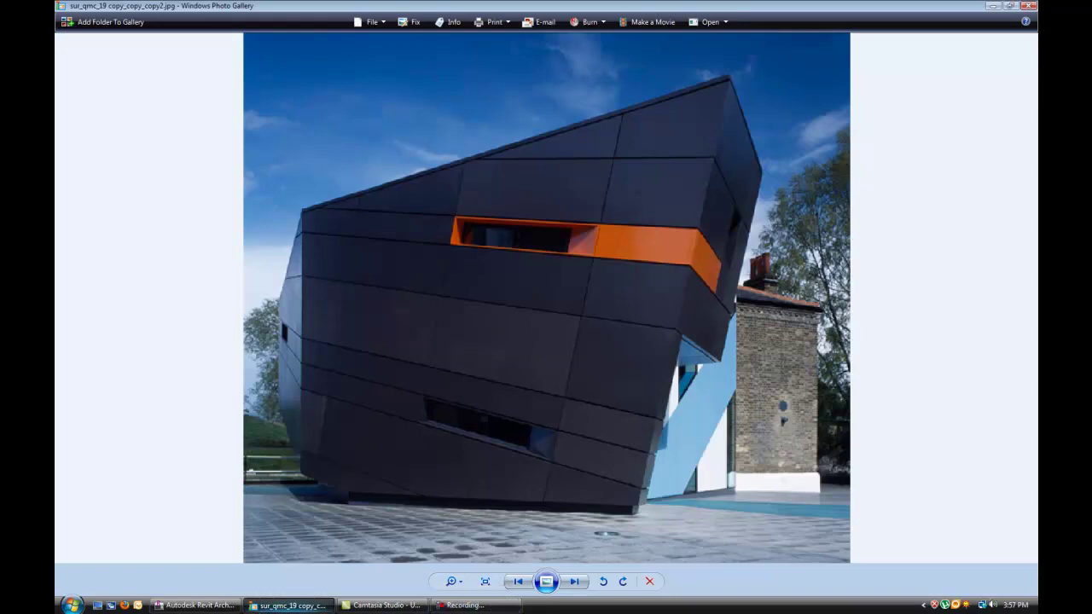
left_click(194, 605)
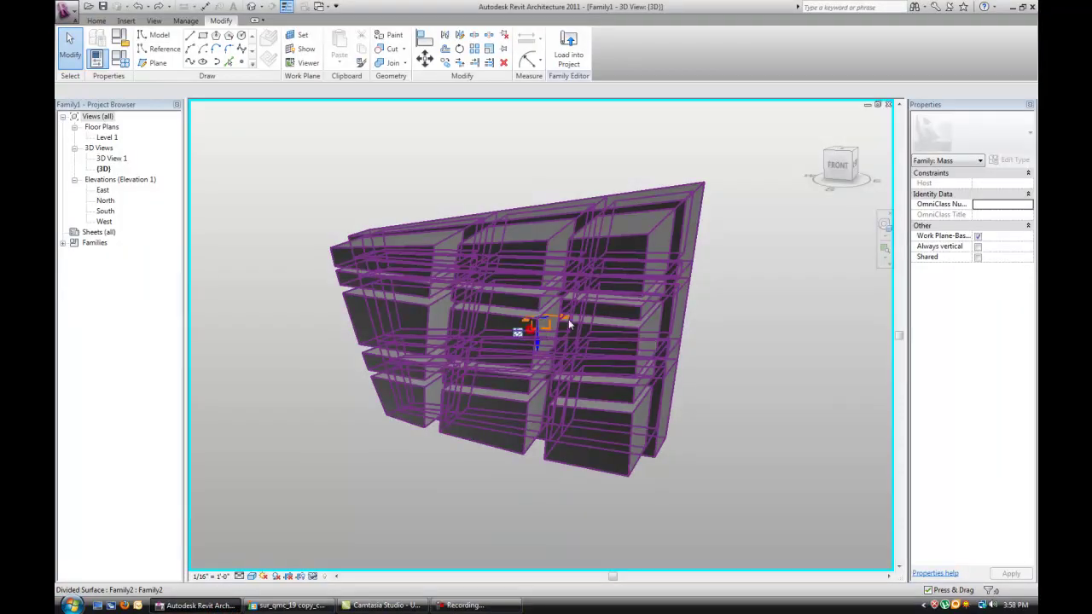
left_click(533, 333)
middle_click_drag(519, 324, 688, 261, "shift")
key("Escape")
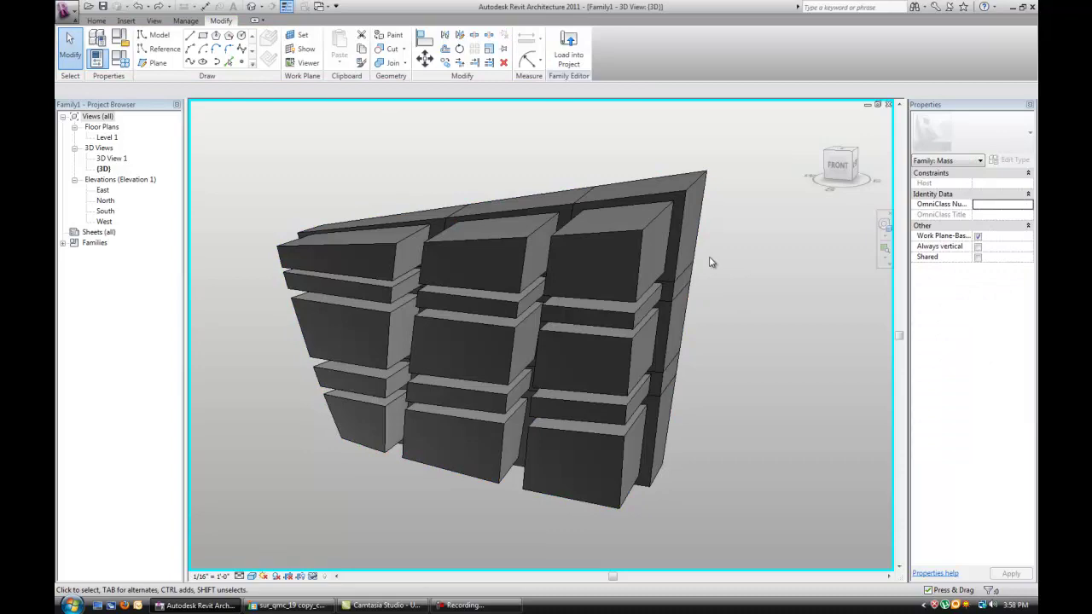
left_click(595, 284)
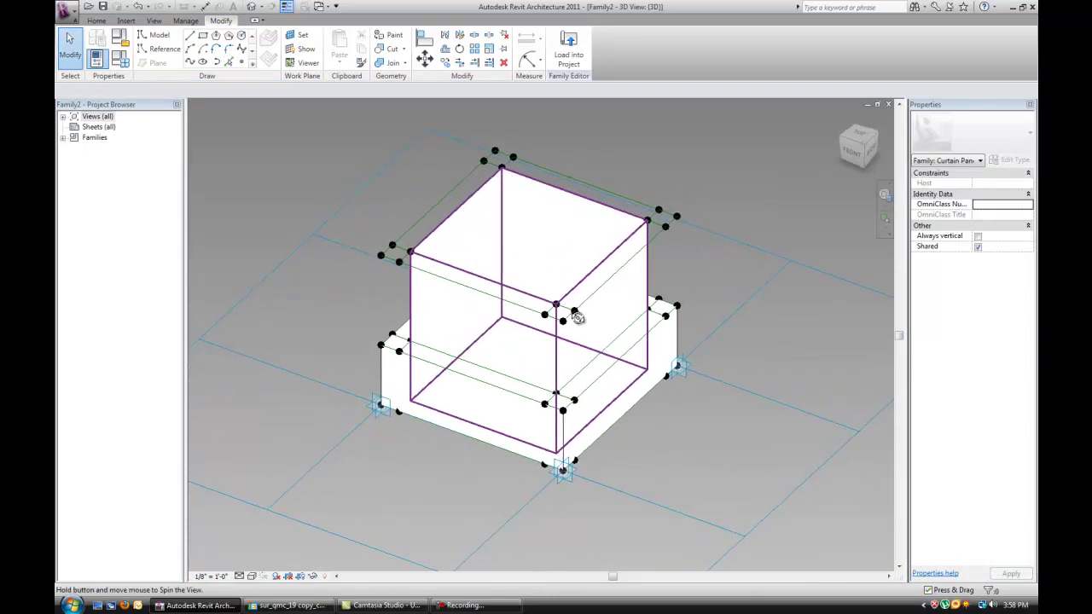
scroll(623, 304, "down", 2)
scroll(623, 305, "down", 1)
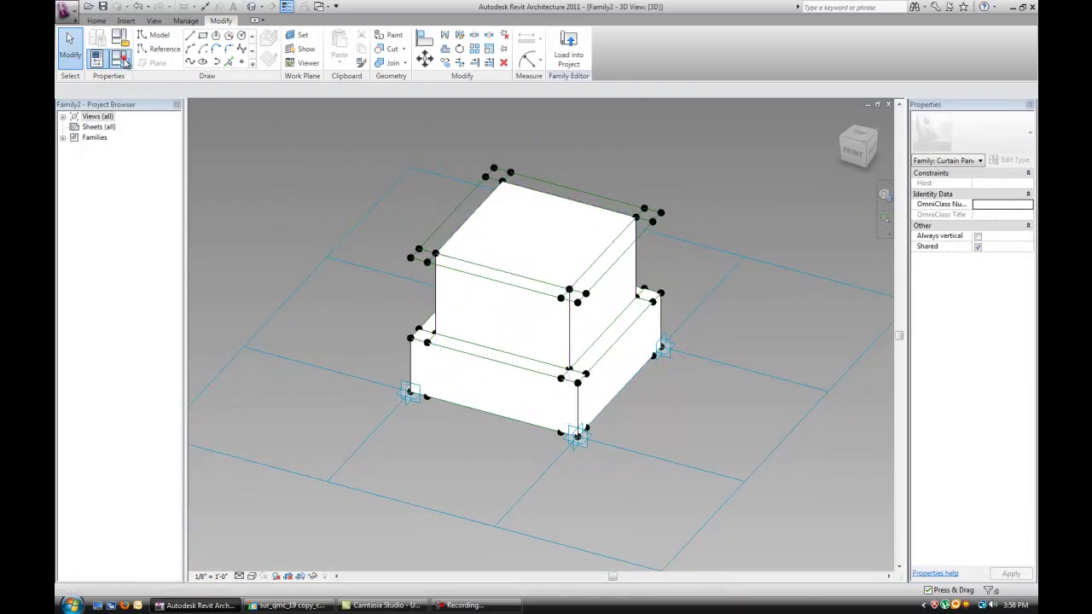
Step: In Family Types set .9 to 0.99, .1 to 0.01, offset_main to 1' 0", then begin offset_pos's formula
left_click(123, 58)
left_click_drag(719, 117, 408, 109)
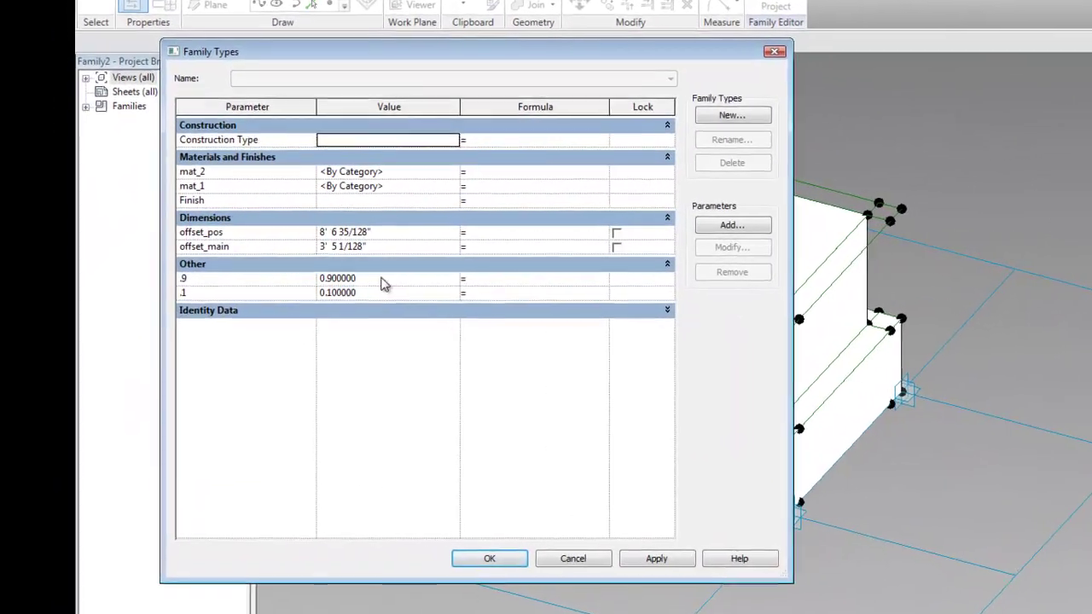
left_click(326, 270)
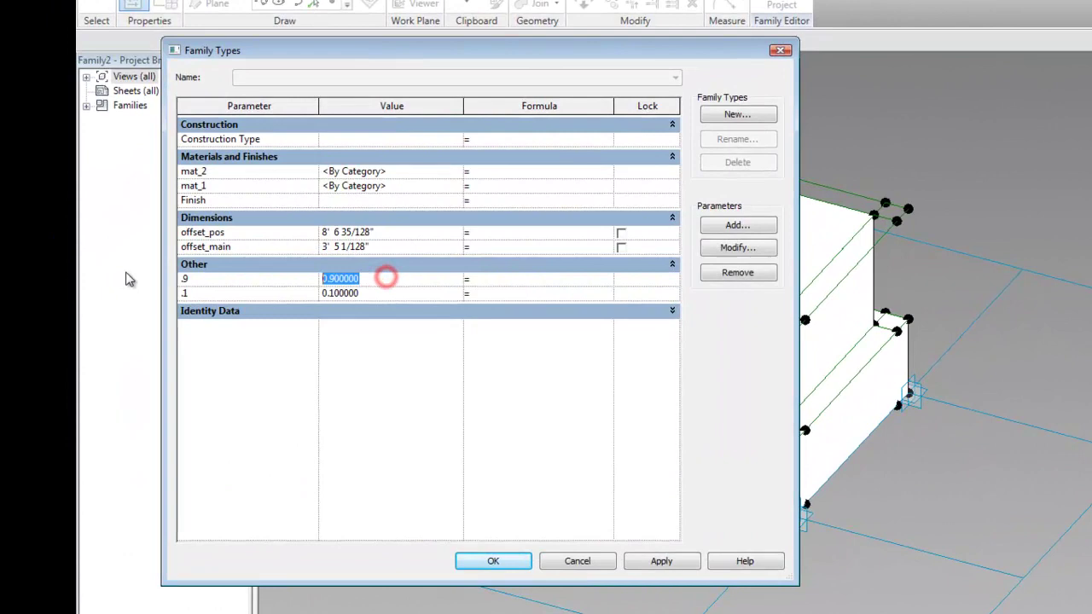
left_click(372, 278)
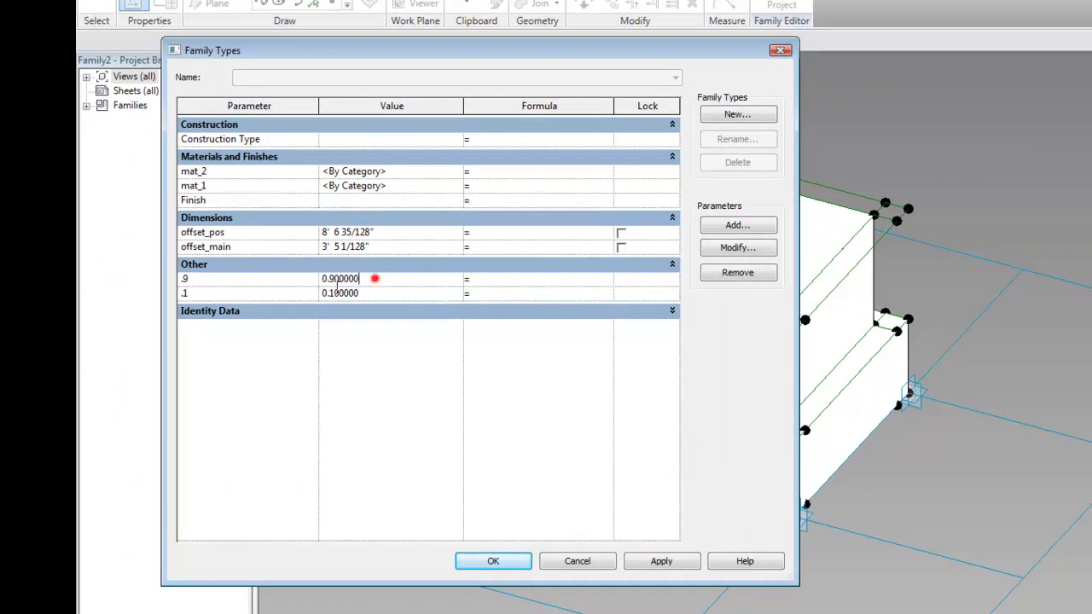
double_click(373, 279)
left_click(368, 293)
left_click(392, 249)
type("12\"")
left_click(397, 231)
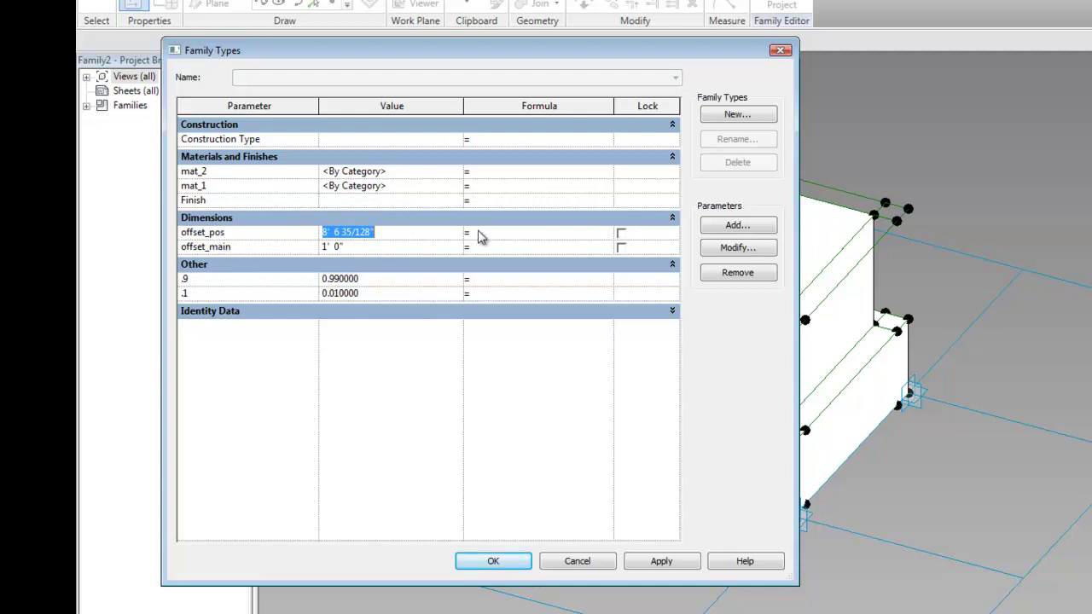
left_click(503, 234)
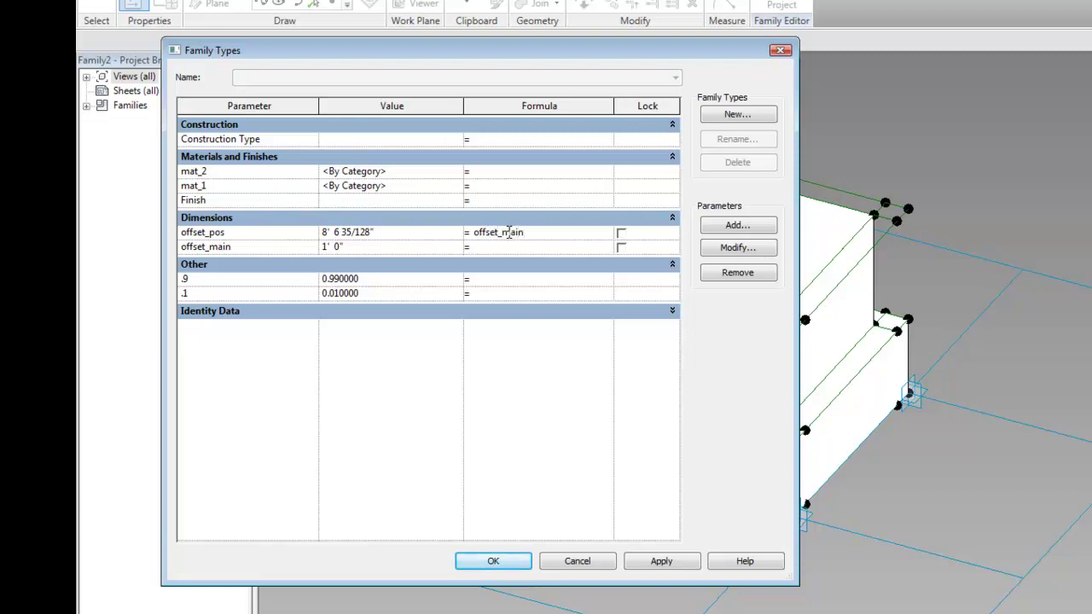
Step: Finish the offset_pos formula as offset_main+2", apply it and inspect the flattened panel
type("+2'")
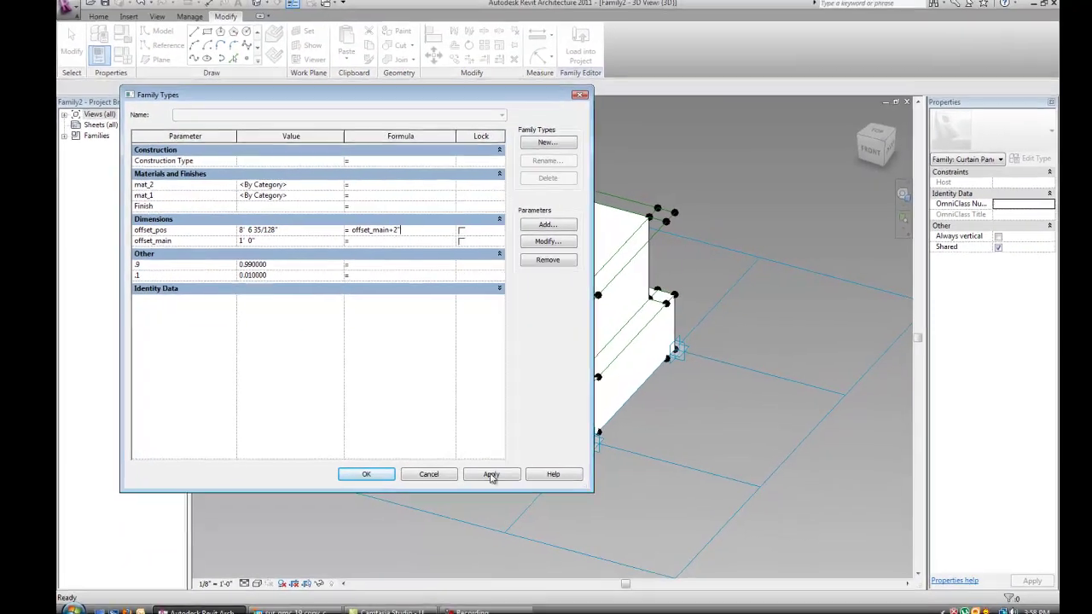
left_click(491, 476)
key("Return")
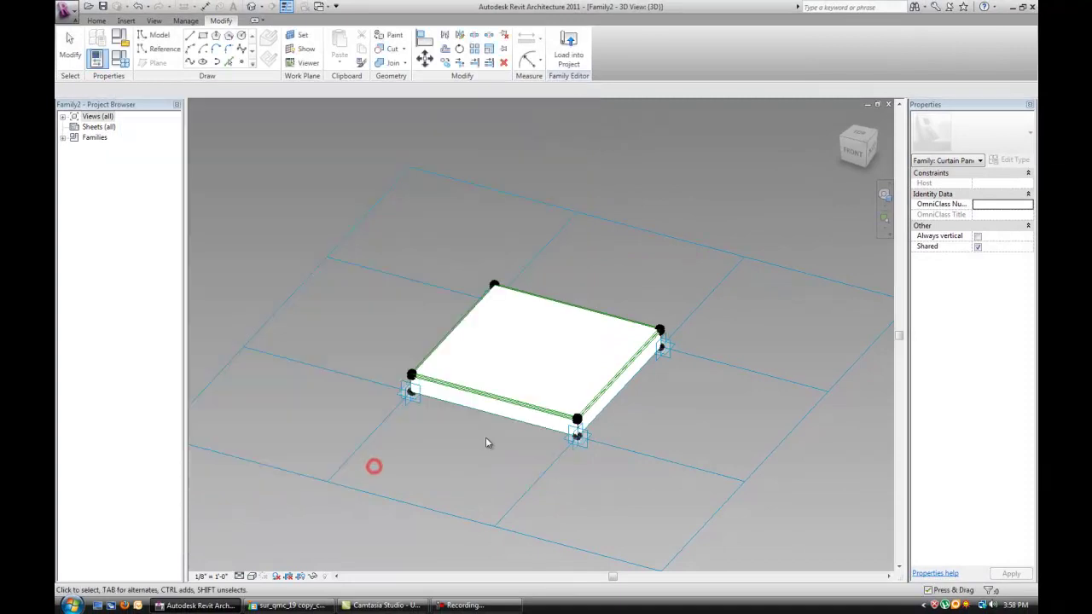
scroll(574, 395, "up", 3)
middle_click_drag(575, 395, 560, 307, "shift")
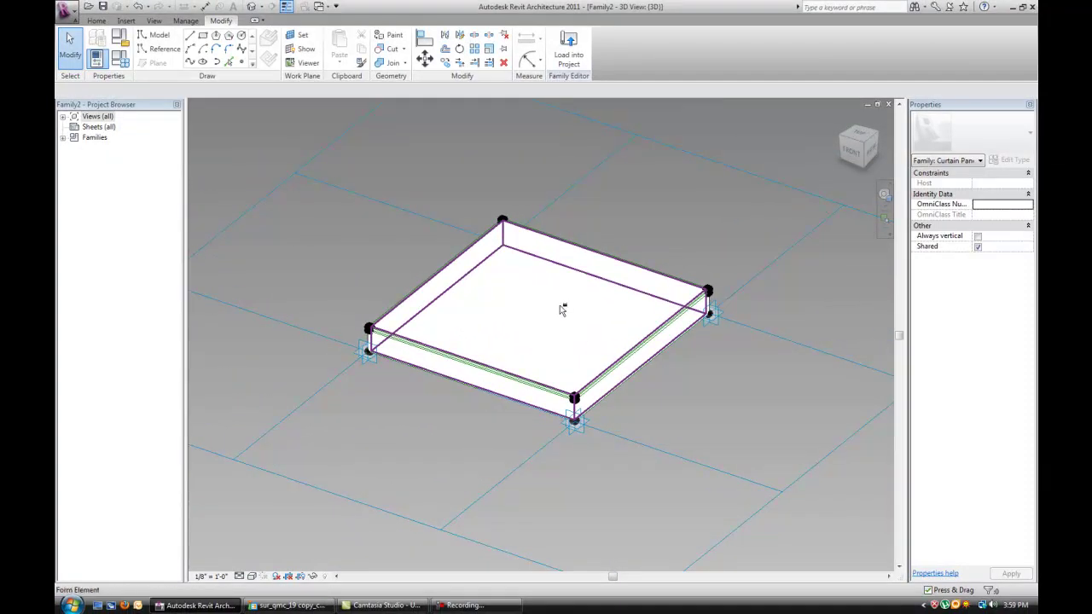
Step: Load the panel family into the Family1 mass project, overwriting the existing version
left_click(569, 53)
left_click(570, 395)
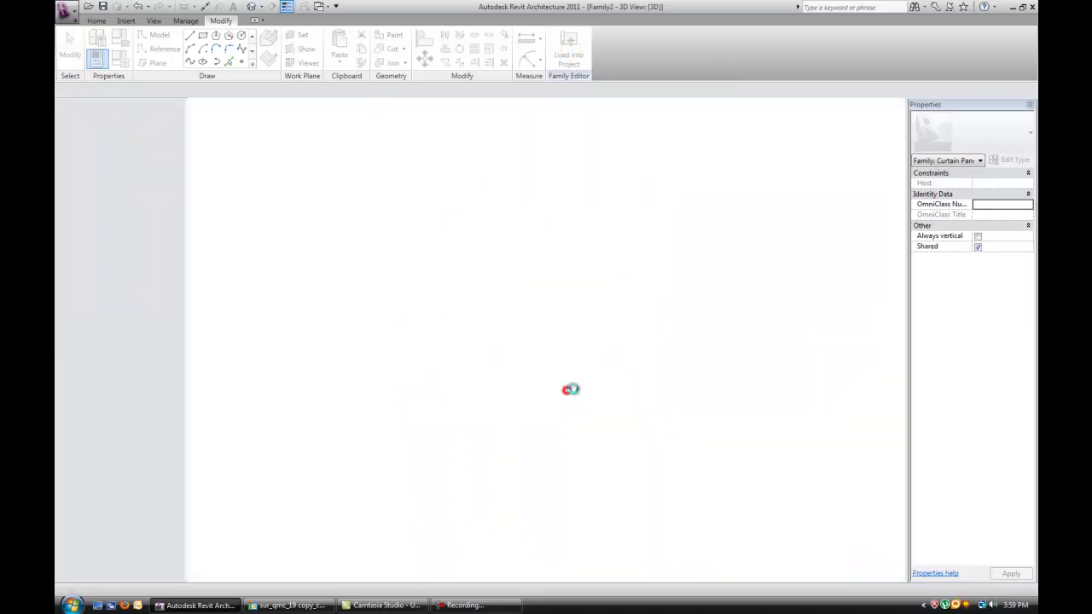
left_click(485, 296)
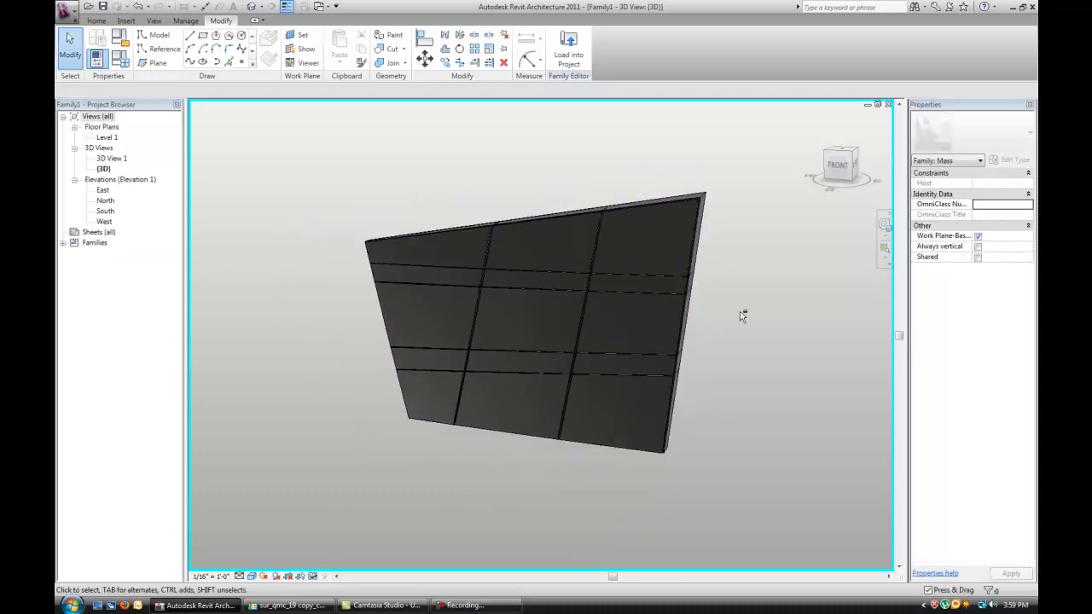
middle_click_drag(742, 316, 713, 292, "shift")
middle_click_drag(638, 216, 645, 288, "shift")
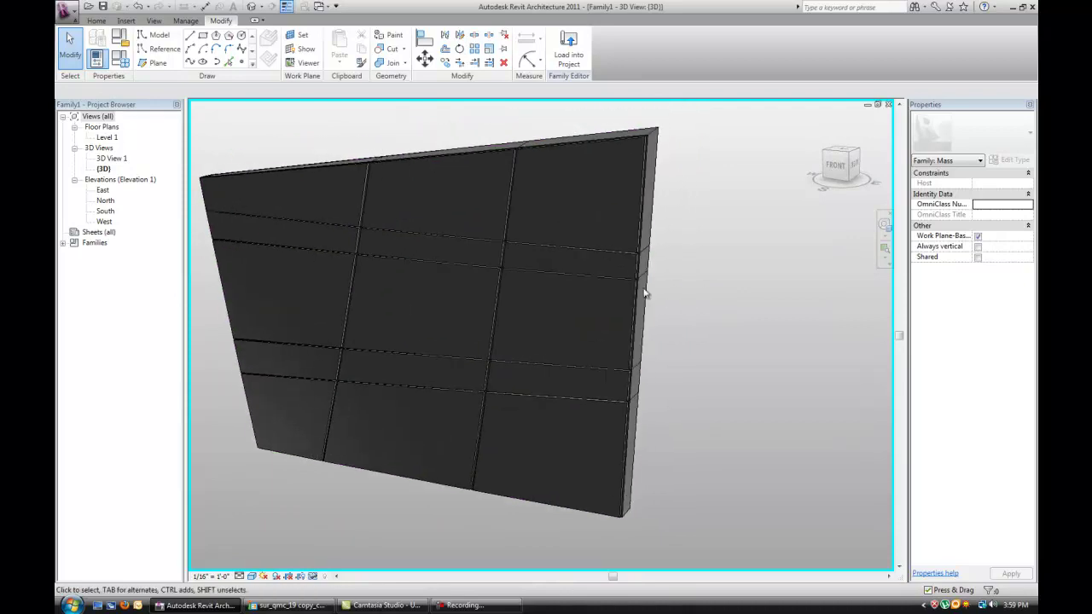
key("Tab")
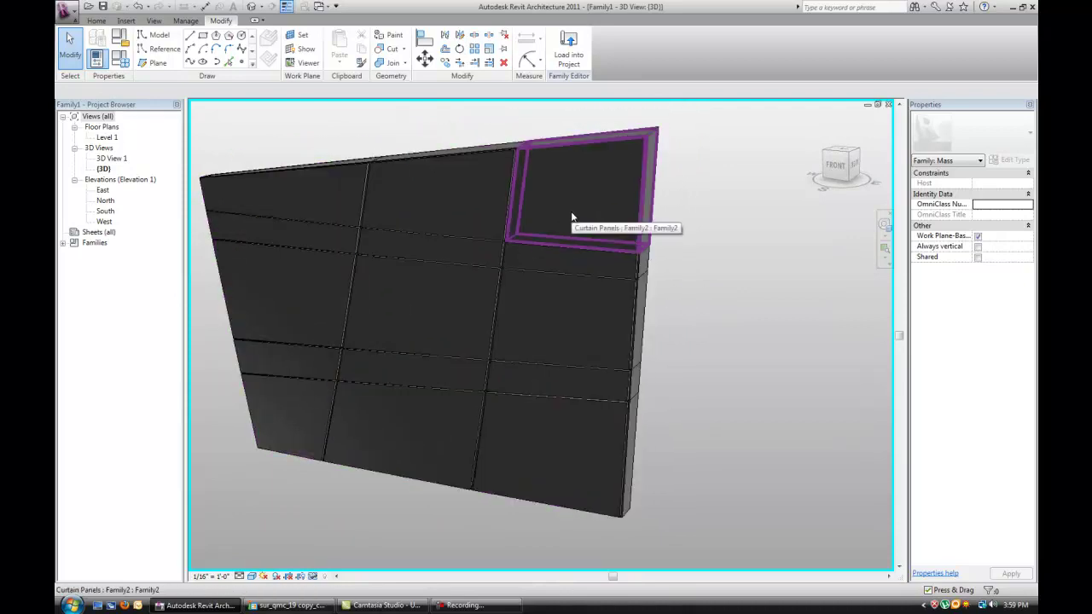
Step: Review the top-right curtain panel's type properties without changes, then close them
left_click(571, 217)
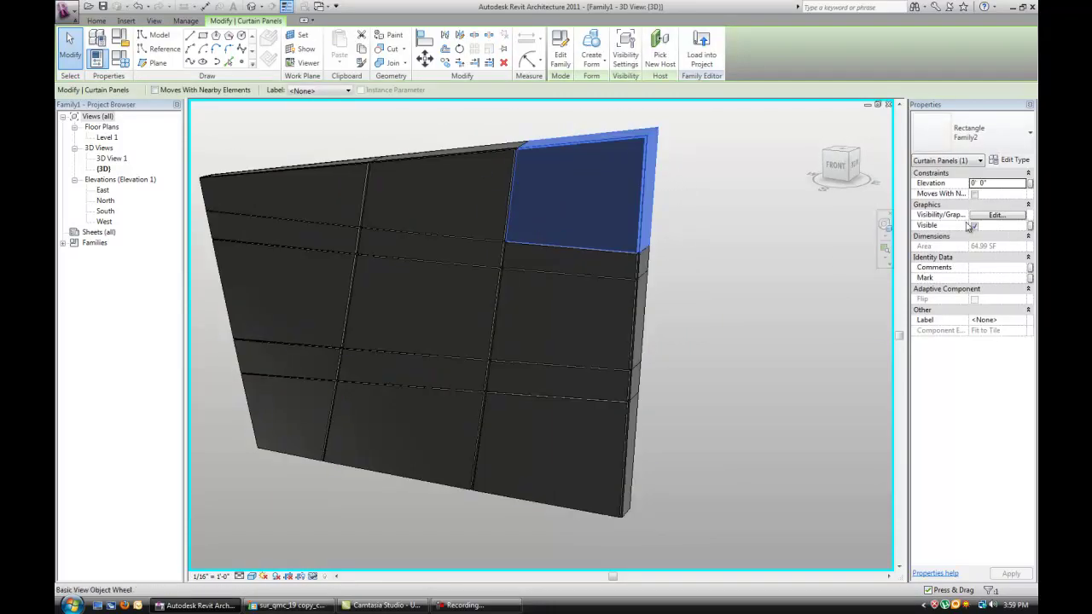
left_click(1015, 160)
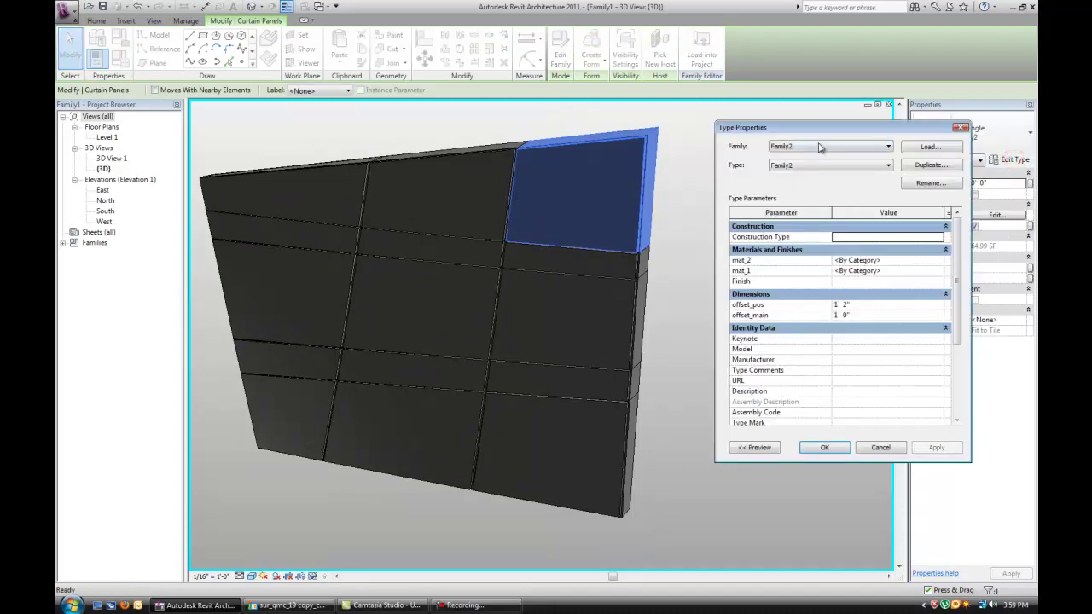
left_click_drag(832, 128, 793, 118)
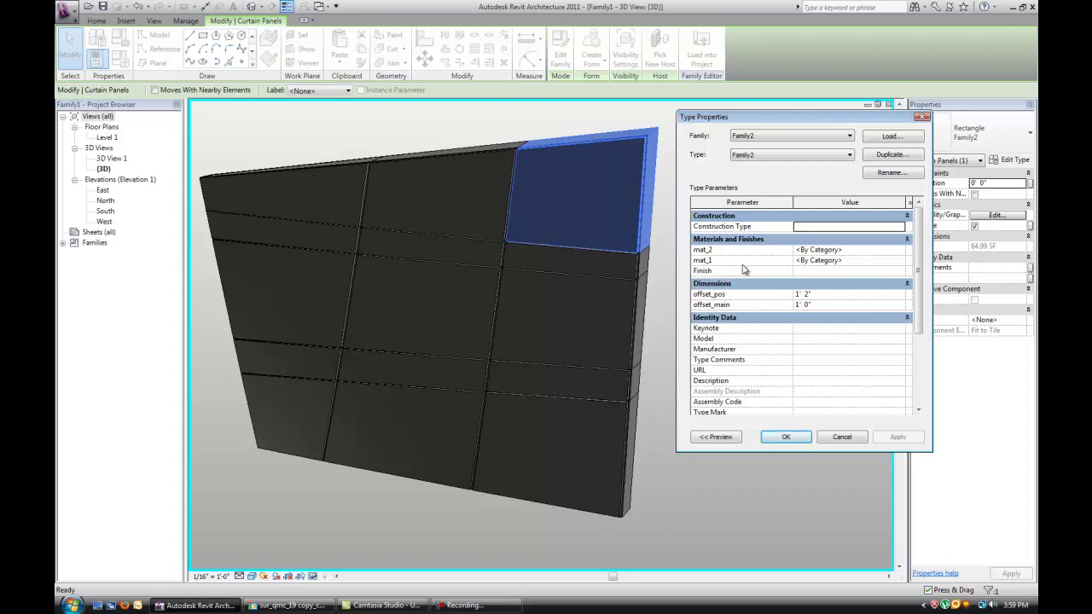
key("Escape")
key("Escape")
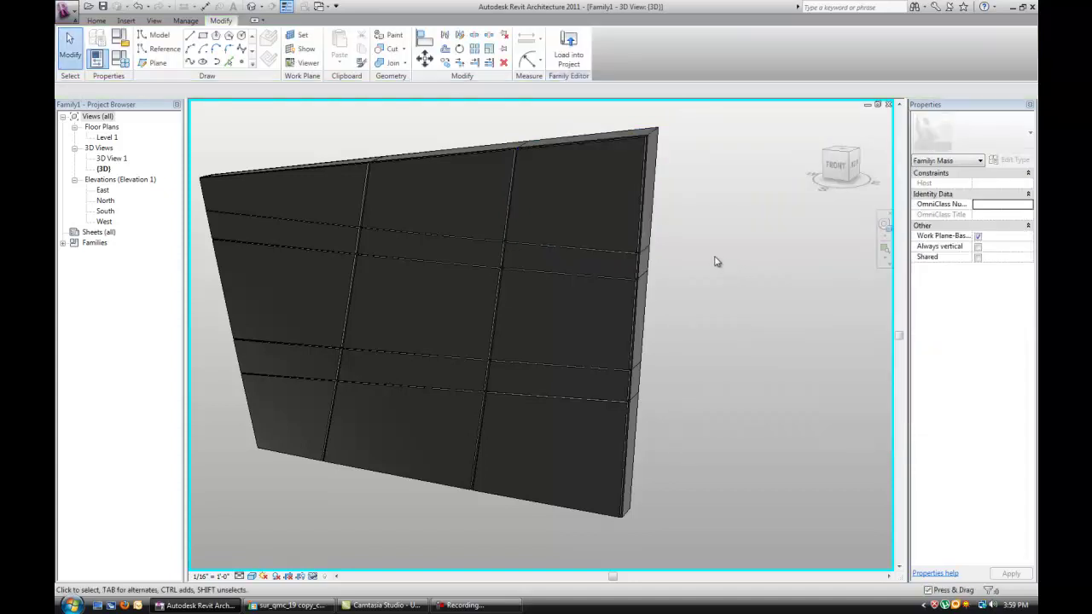
middle_click_drag(717, 262, 731, 292, "shift")
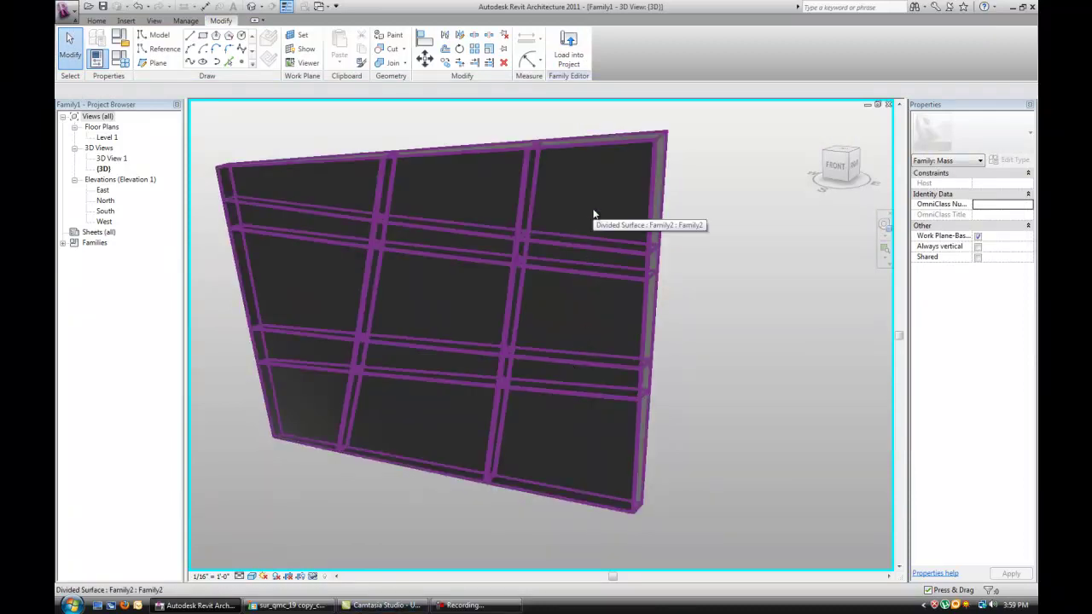
key("Tab")
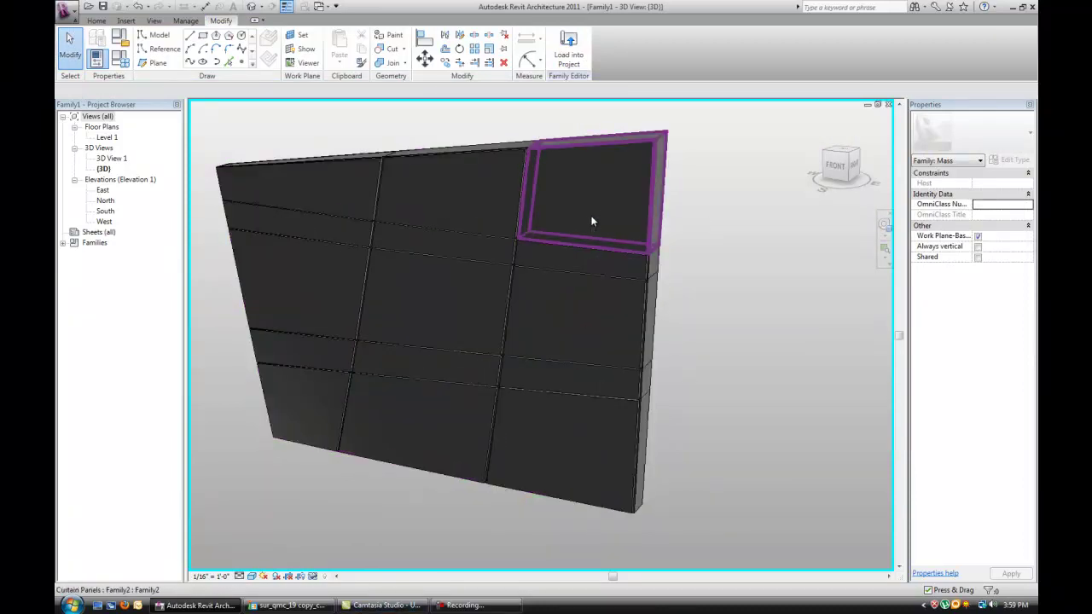
Step: Open the panel's family and make mat_2 and mat_1 instance parameters
double_click(592, 222)
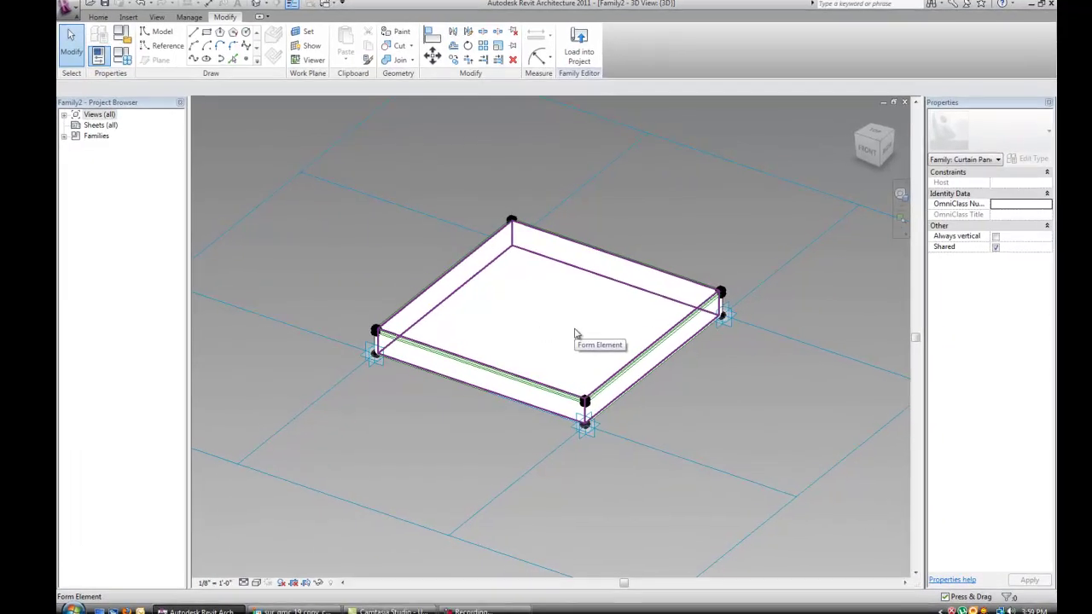
left_click(122, 54)
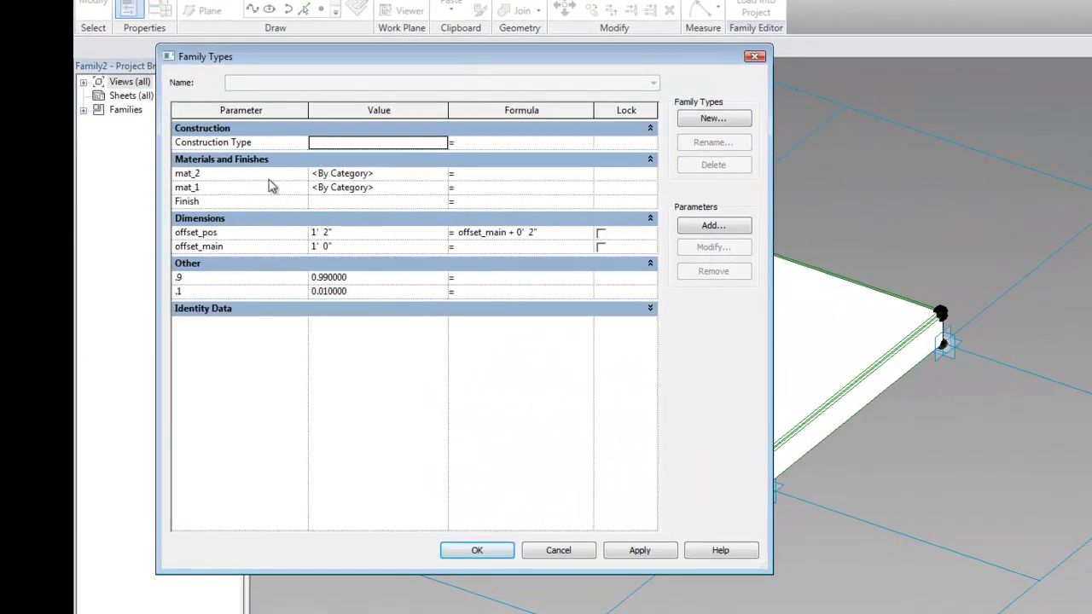
left_click(226, 176)
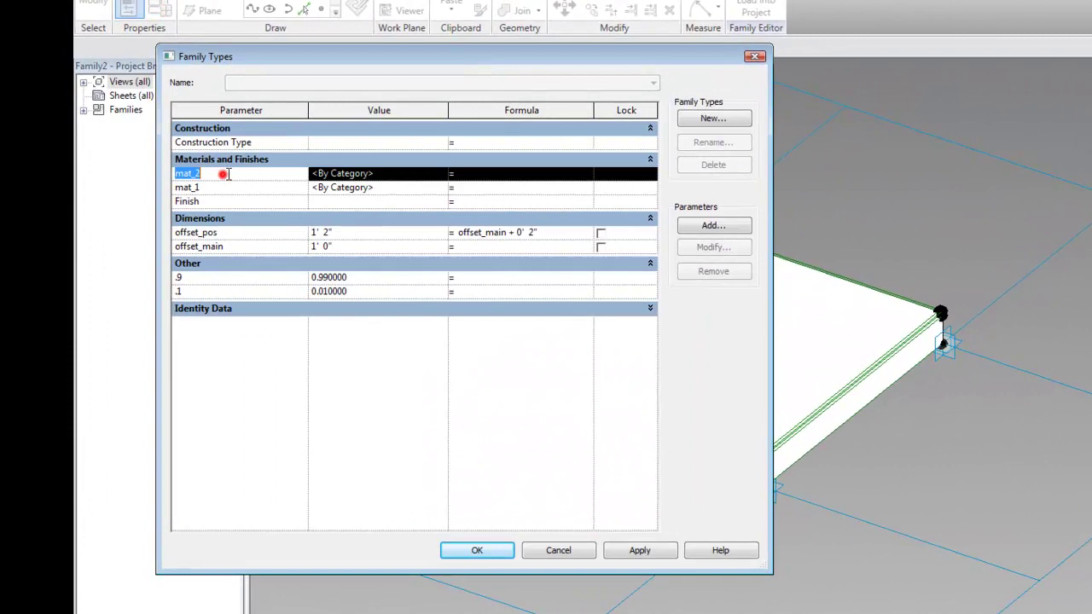
left_click(722, 254)
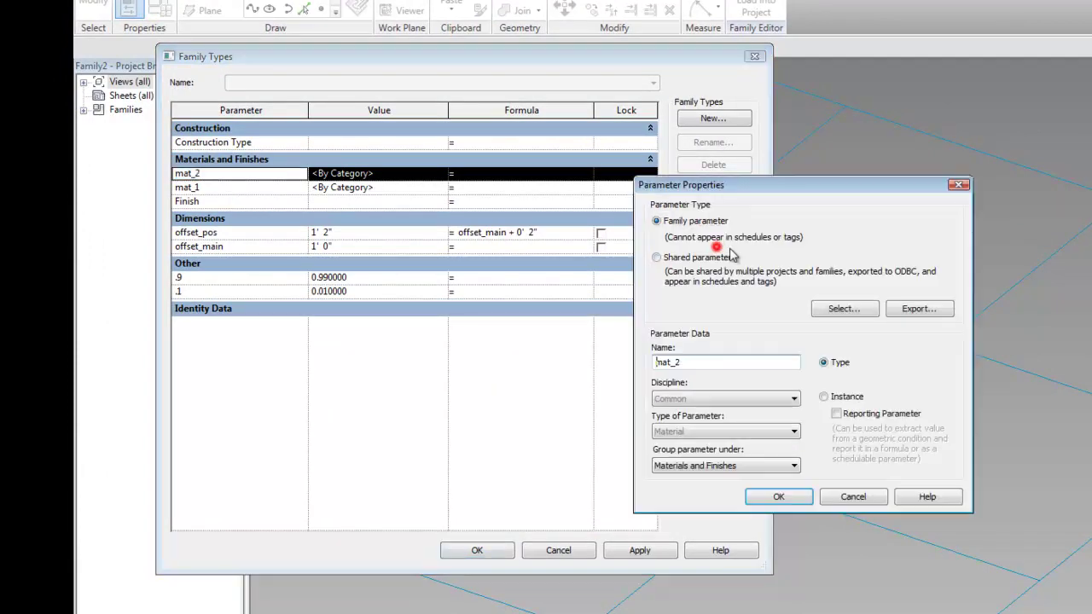
left_click(853, 399)
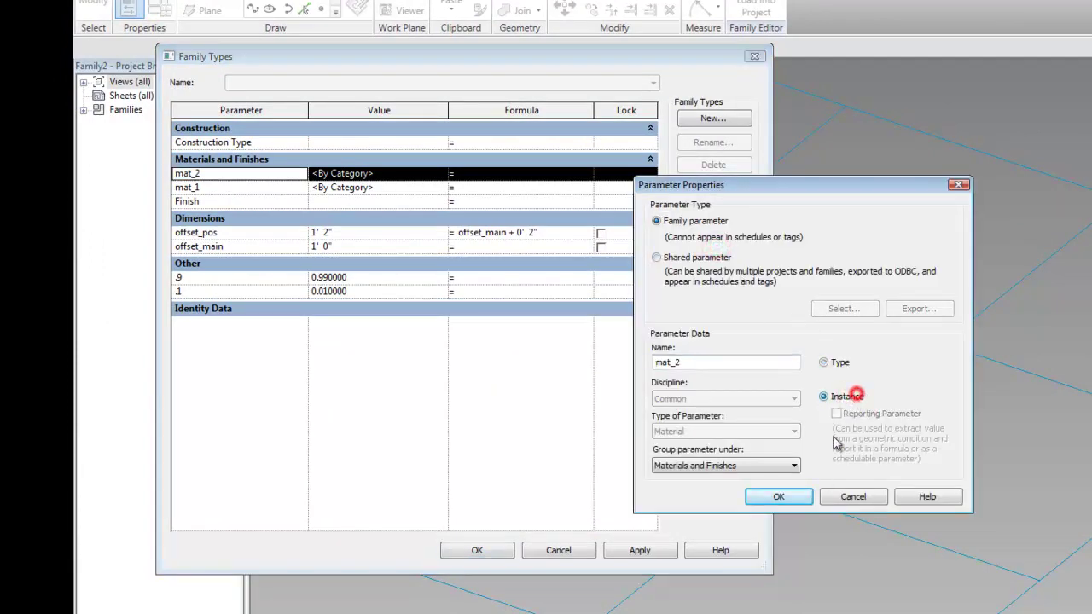
left_click(779, 496)
left_click(250, 185)
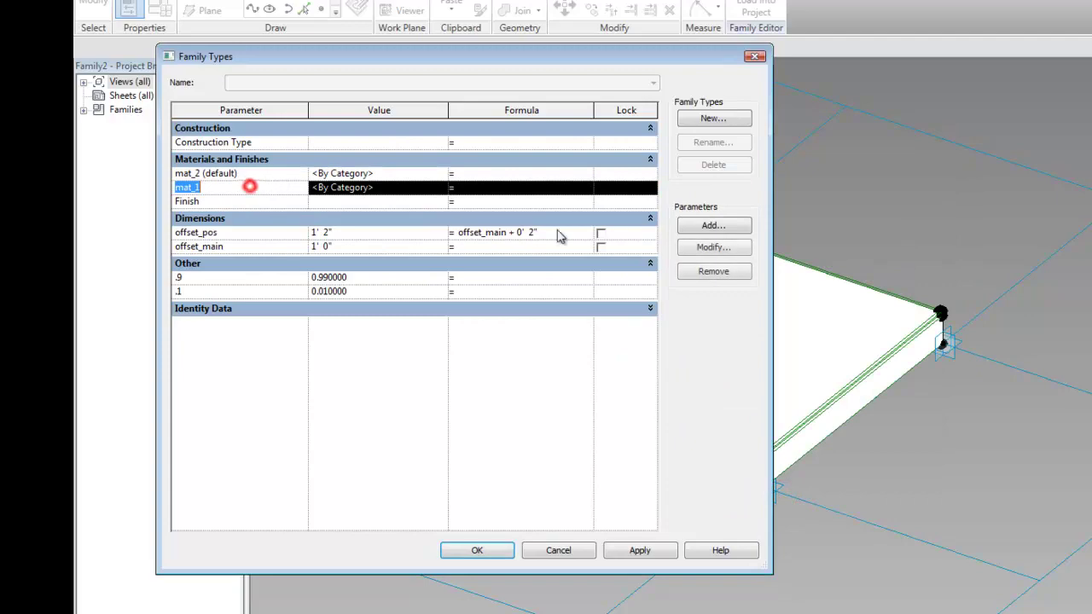
left_click(722, 248)
left_click(839, 395)
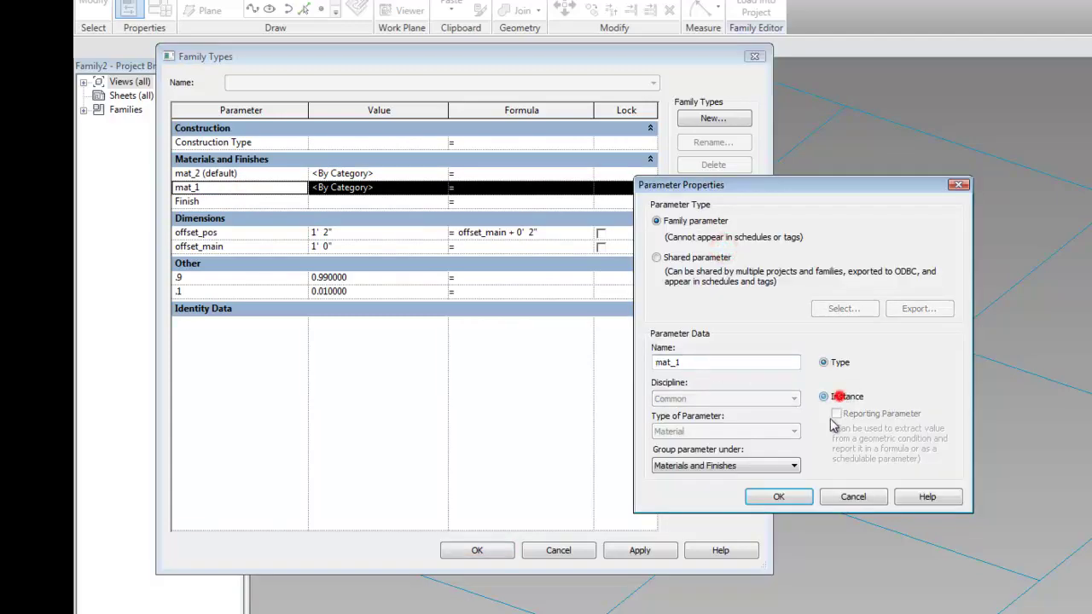
left_click(778, 496)
left_click(655, 551)
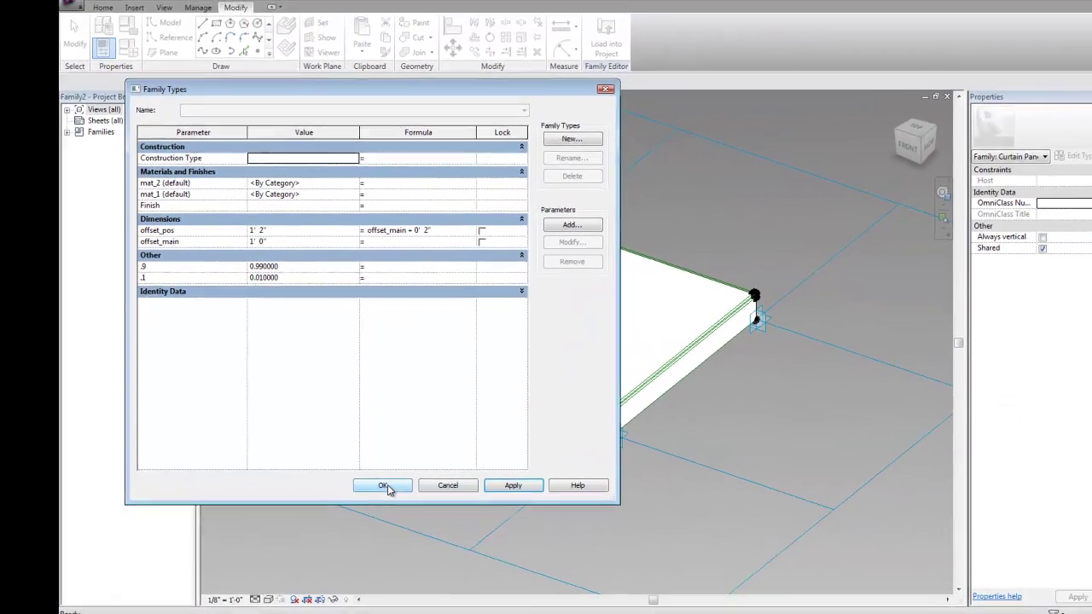
left_click(469, 545)
Step: Reload the panel family into Family1, overwriting the existing version, and select a panel
left_click(567, 57)
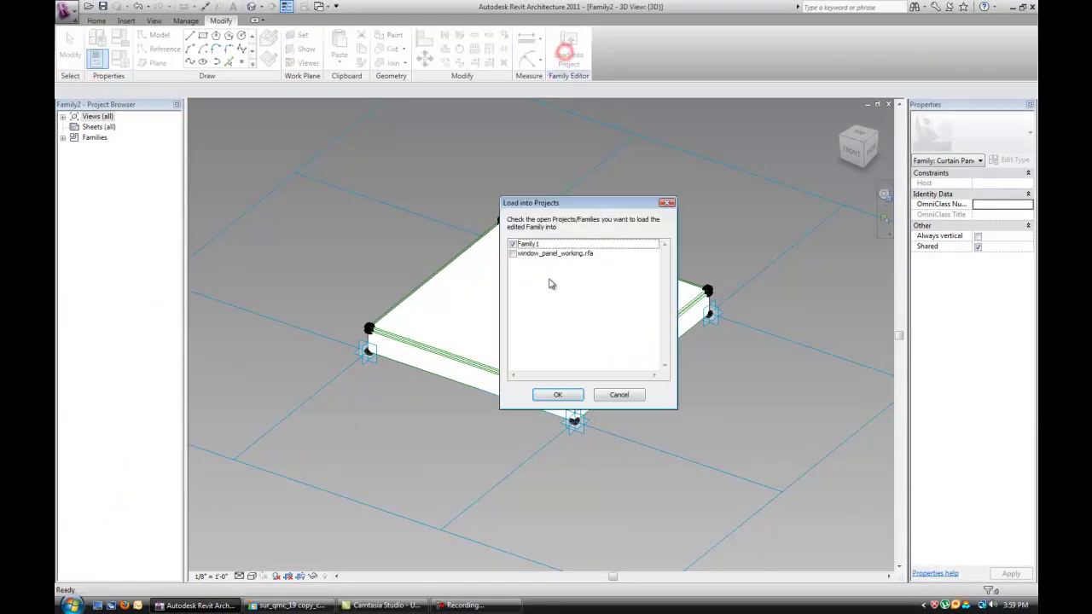
left_click(559, 394)
left_click(489, 293)
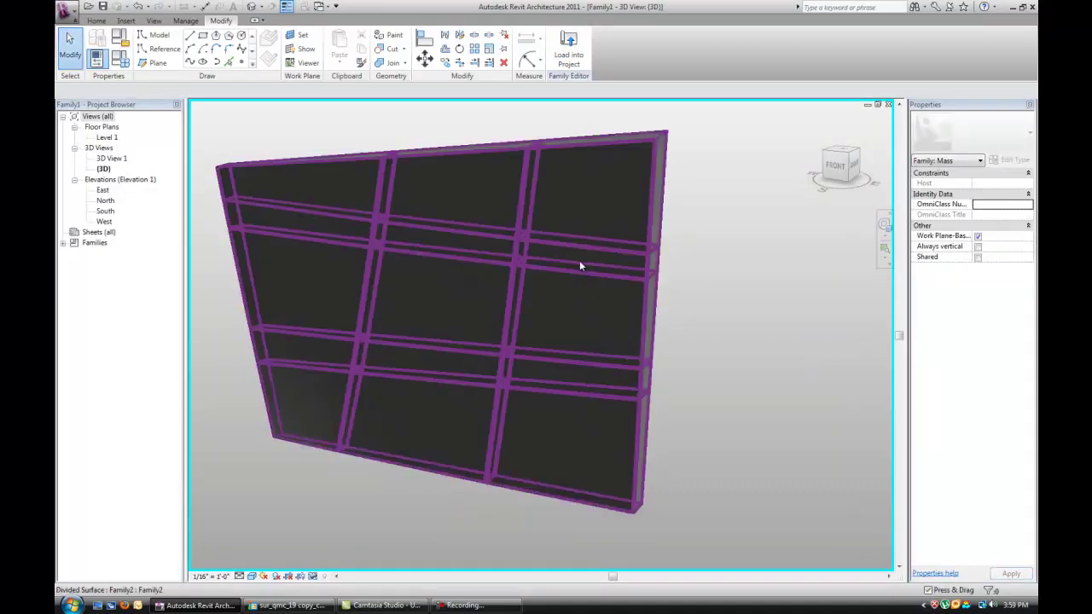
key("Tab")
Step: Select the narrow upper-right wall panel, checking it against the reference photo
left_click(580, 264)
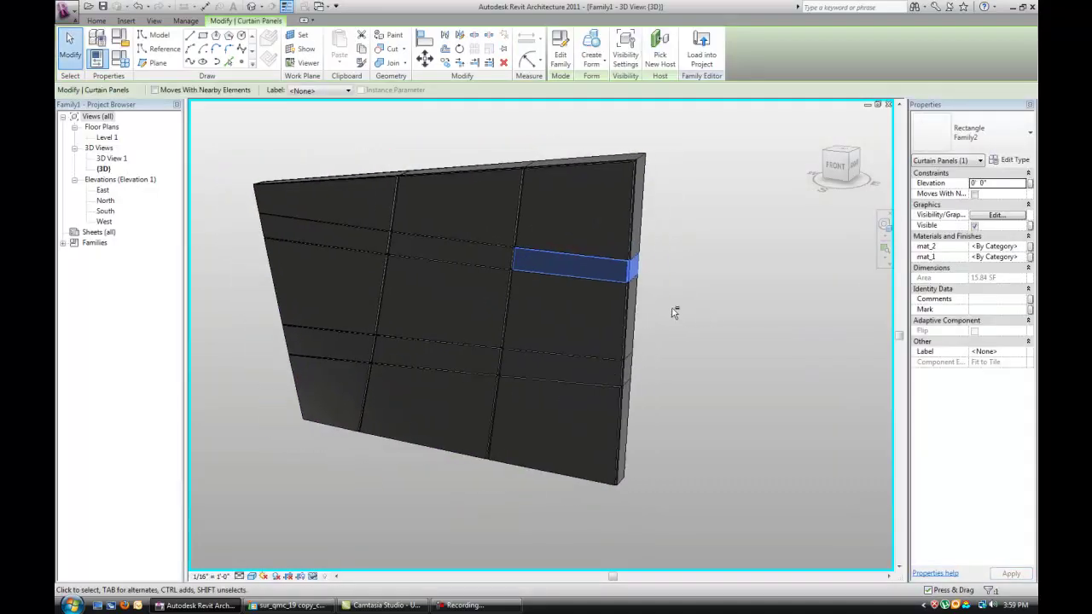
middle_click_drag(674, 313, 704, 315, "shift")
left_click(286, 605)
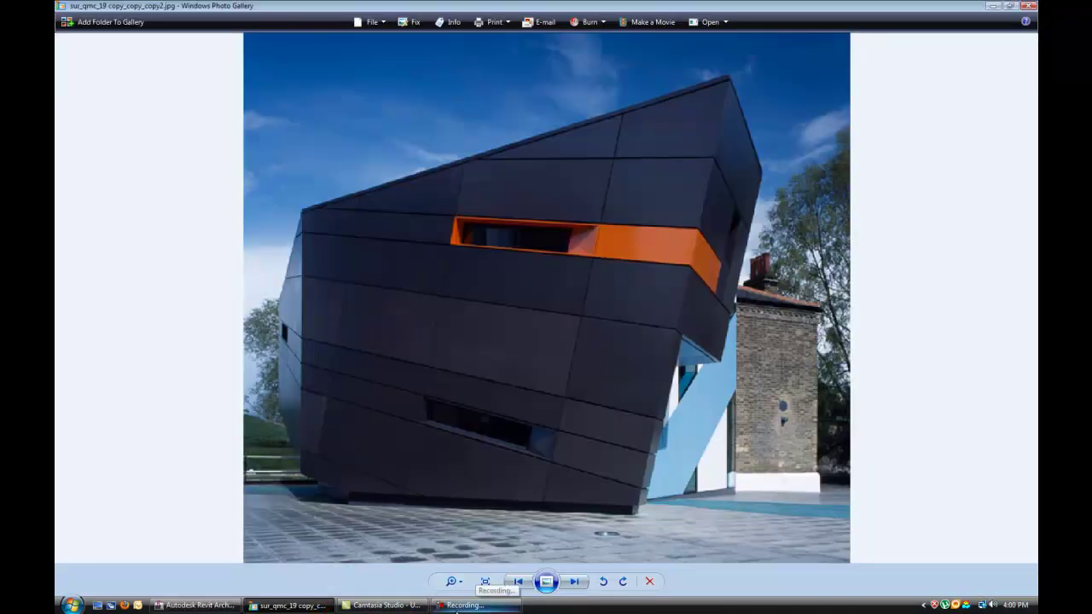
left_click(198, 604)
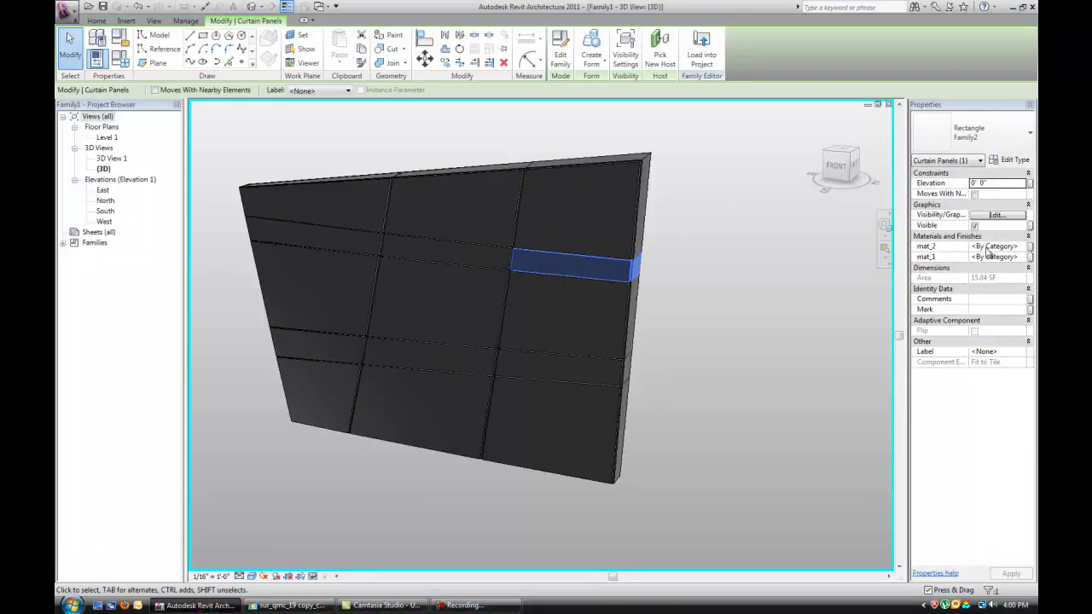
scroll(682, 279, "up", 3)
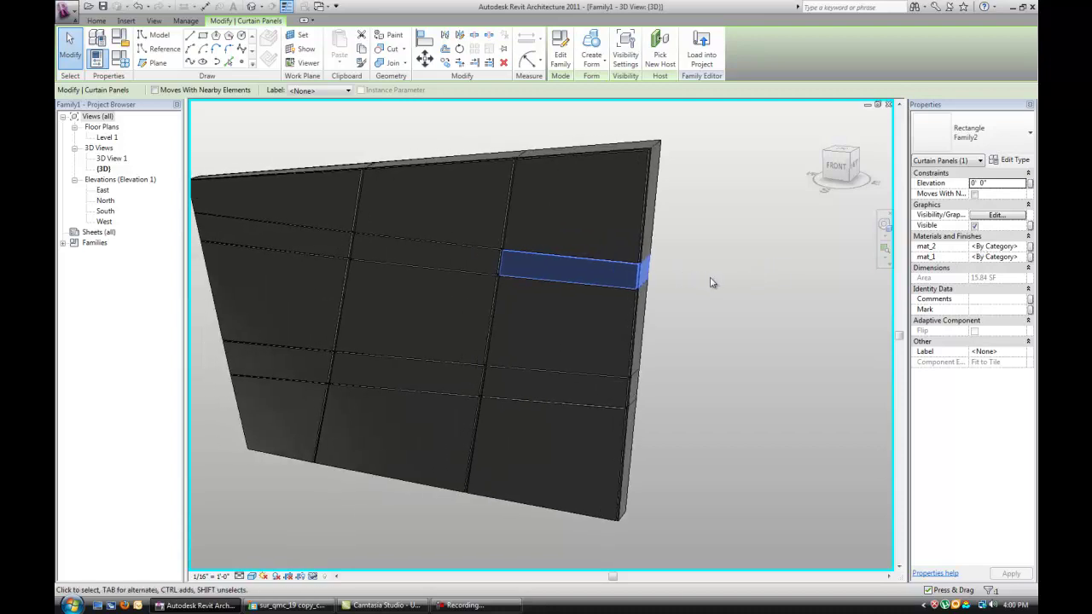
Step: Duplicate Default as material 'orange' with shading RGB 255-099-023 and assign it to mat_2
left_click(1022, 248)
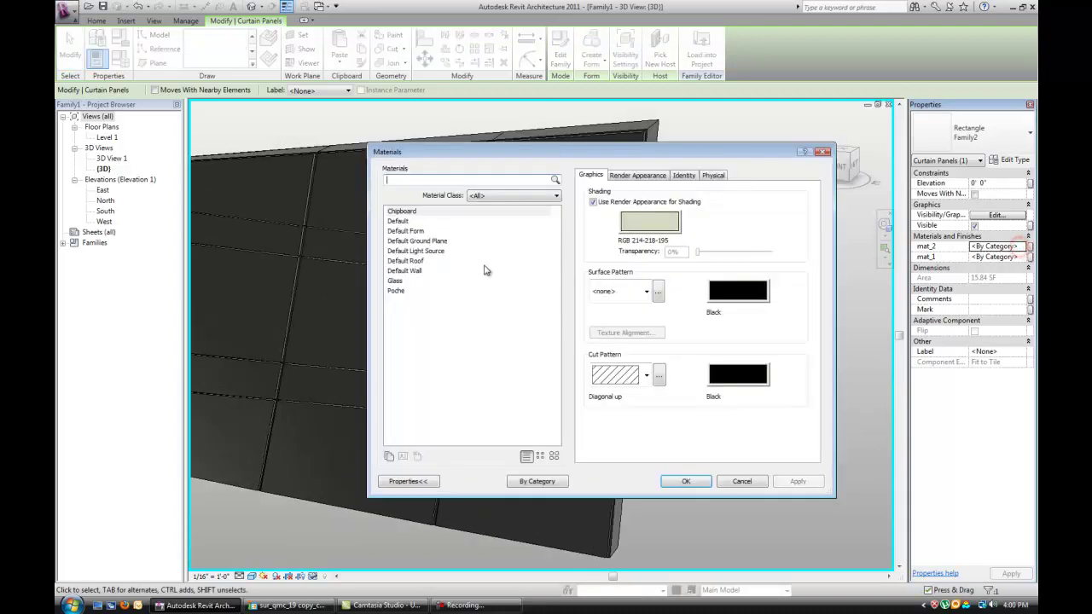
left_click(398, 221)
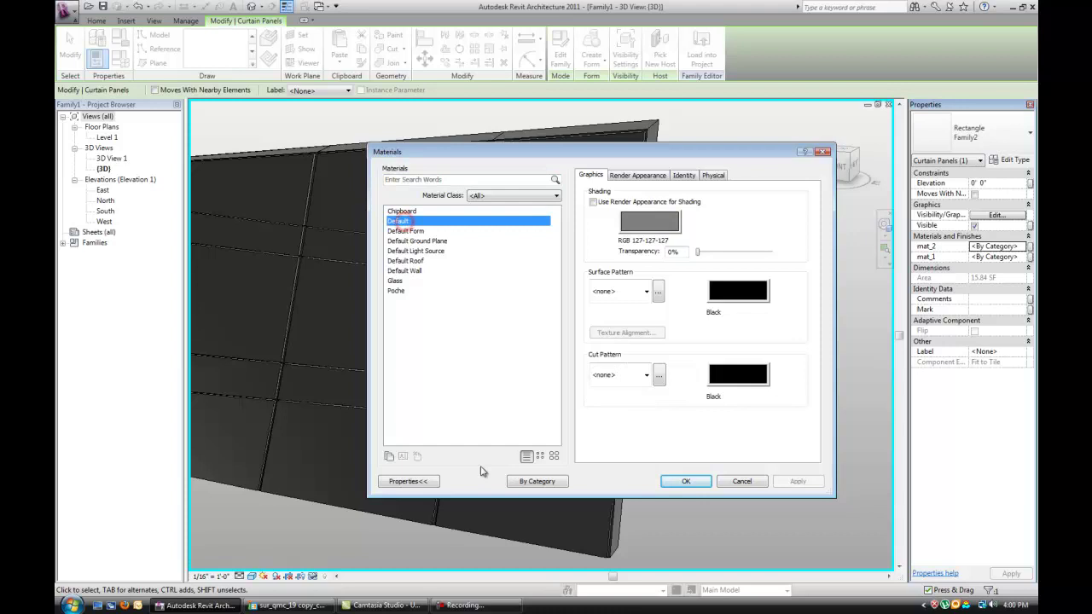
left_click(389, 456)
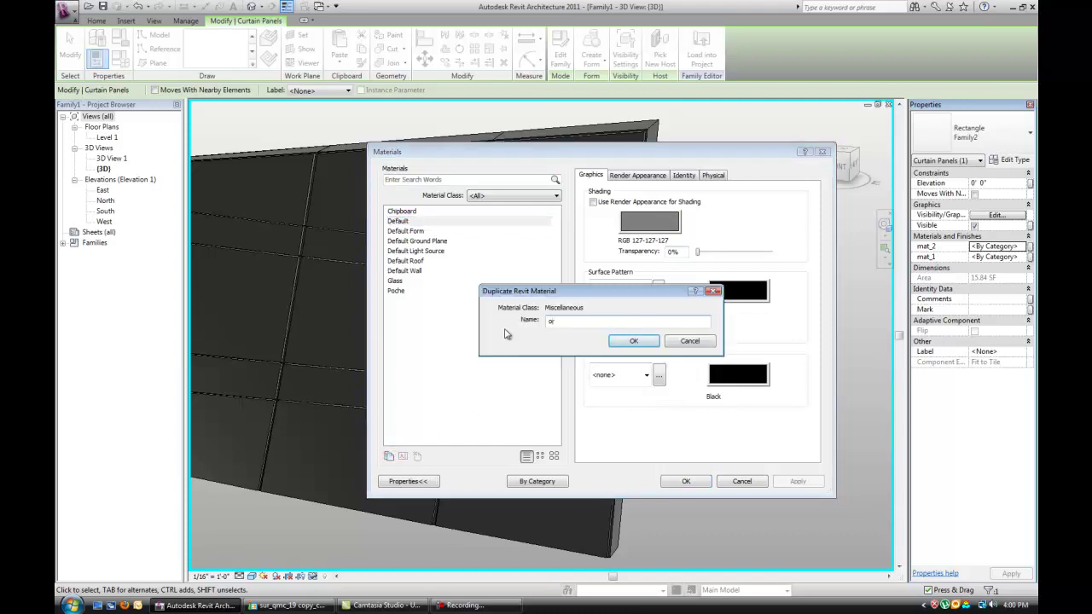
type("orange")
key("Return")
left_click(397, 291)
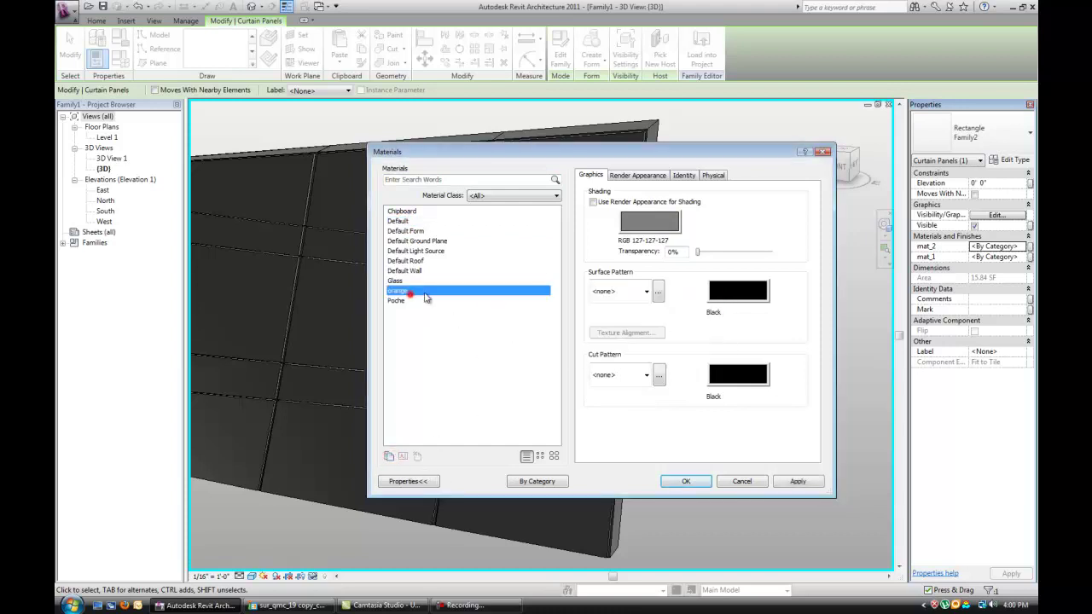
left_click(649, 222)
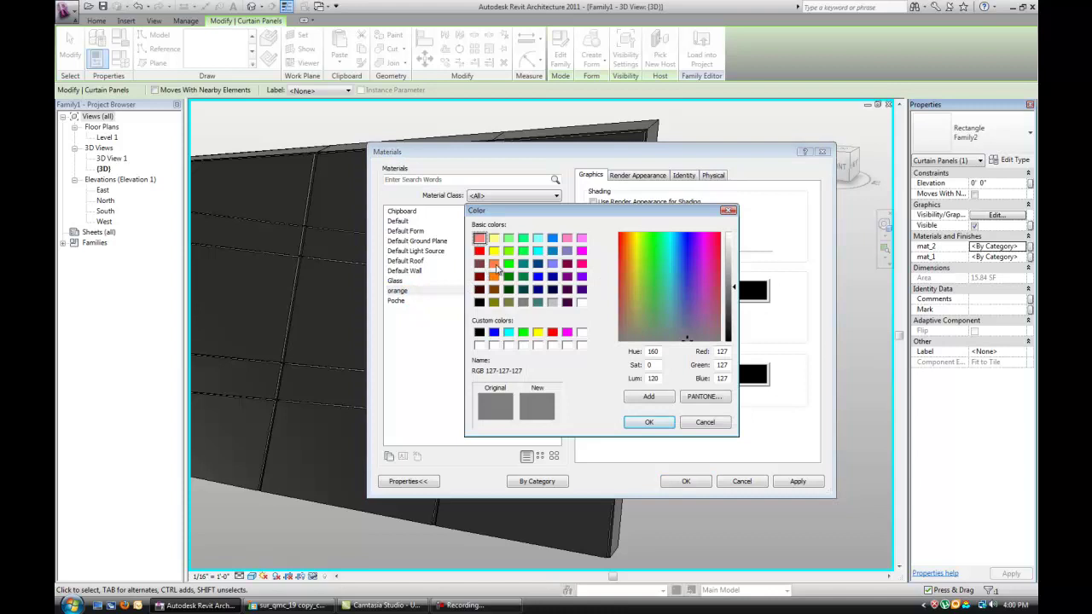
left_click(495, 264)
left_click_drag(731, 286, 731, 294)
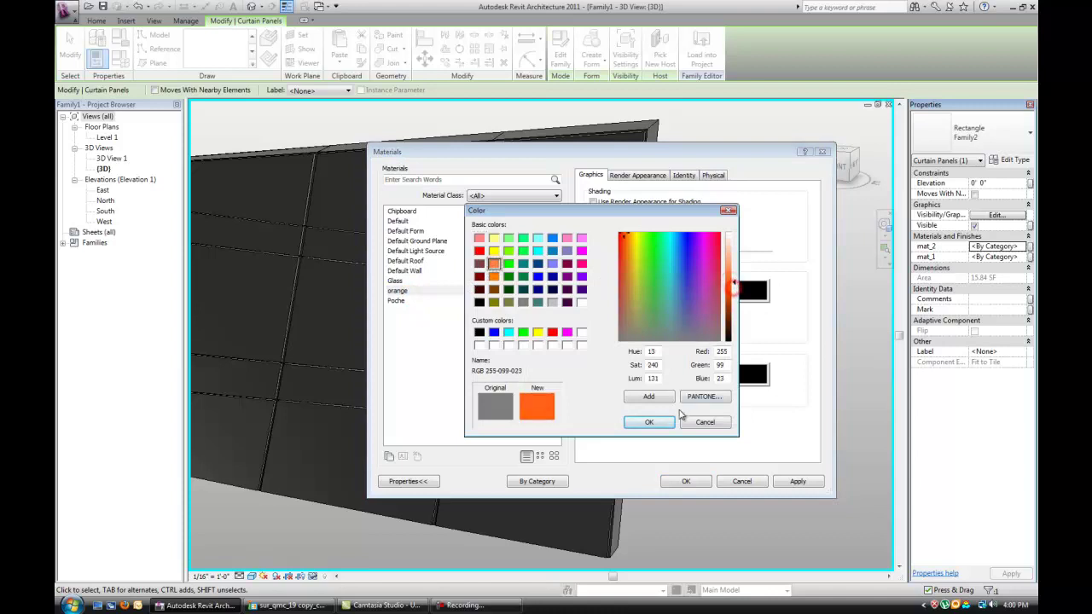
left_click(662, 421)
left_click(783, 483)
left_click(686, 481)
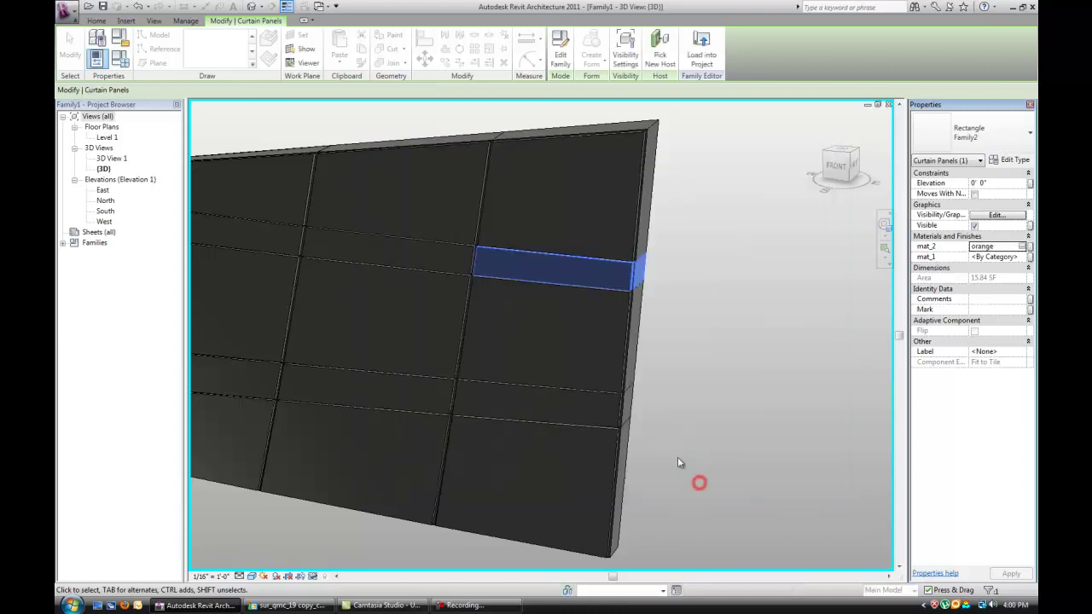
Step: Set mat_1 to the orange material too and view the orange panel
left_click(1022, 257)
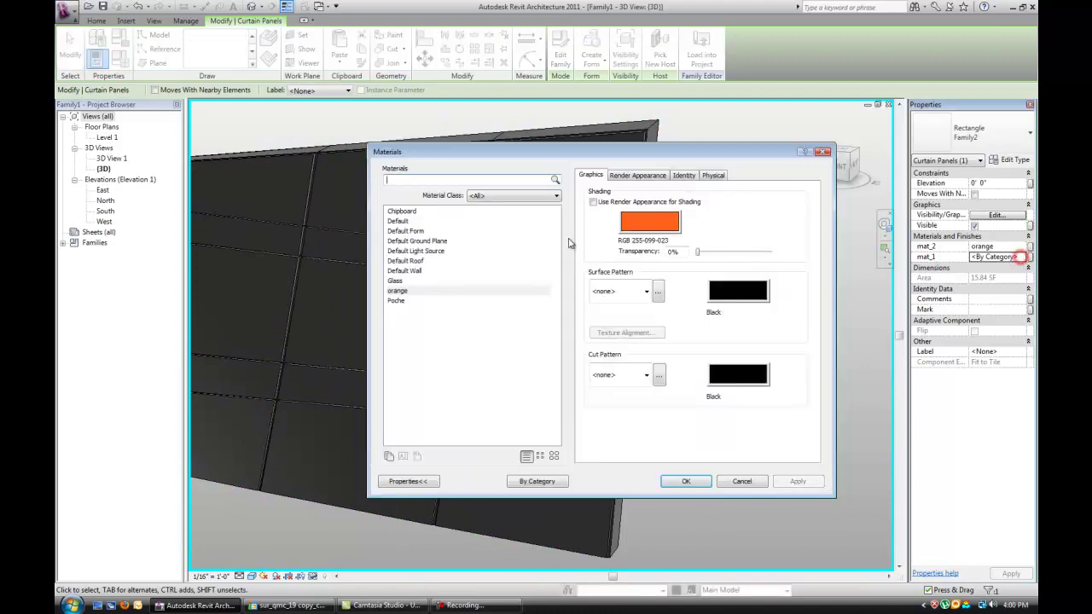
left_click(398, 291)
left_click(701, 481)
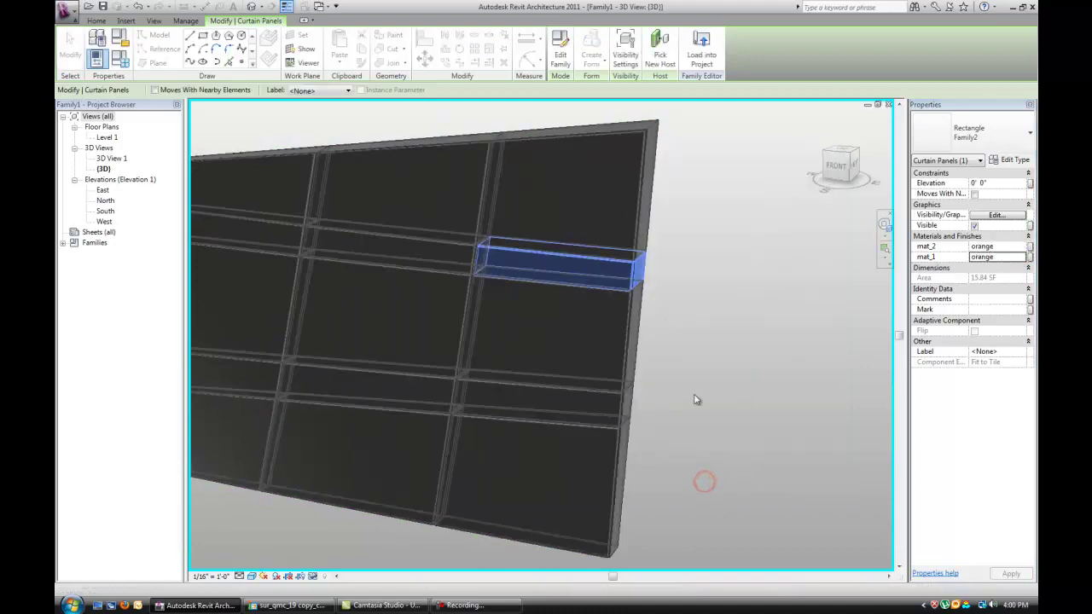
left_click(707, 330)
scroll(712, 332, "down", 3)
middle_click_drag(743, 385, 725, 333, "shift")
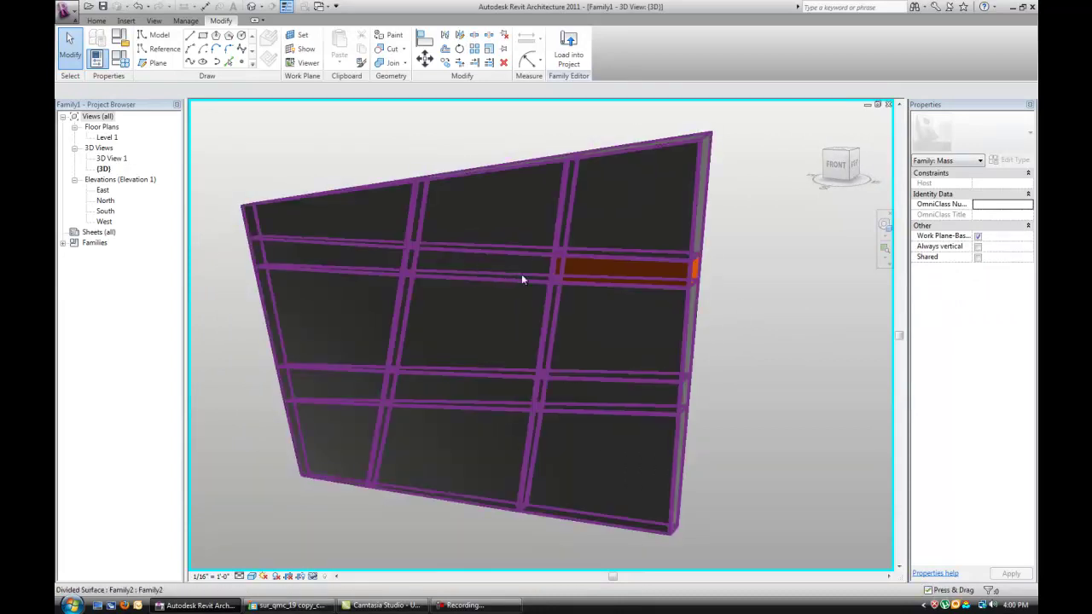
Step: Create a new family from the Curtain Panel Pattern Based template
left_click(67, 11)
mouse_move(94, 54)
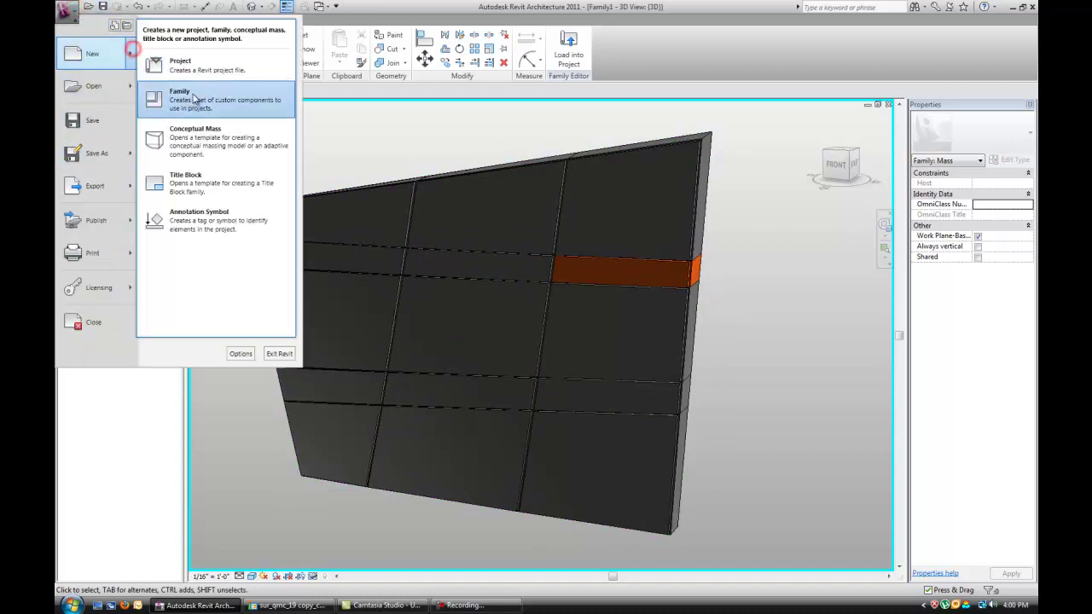
left_click(171, 88)
left_click(418, 290)
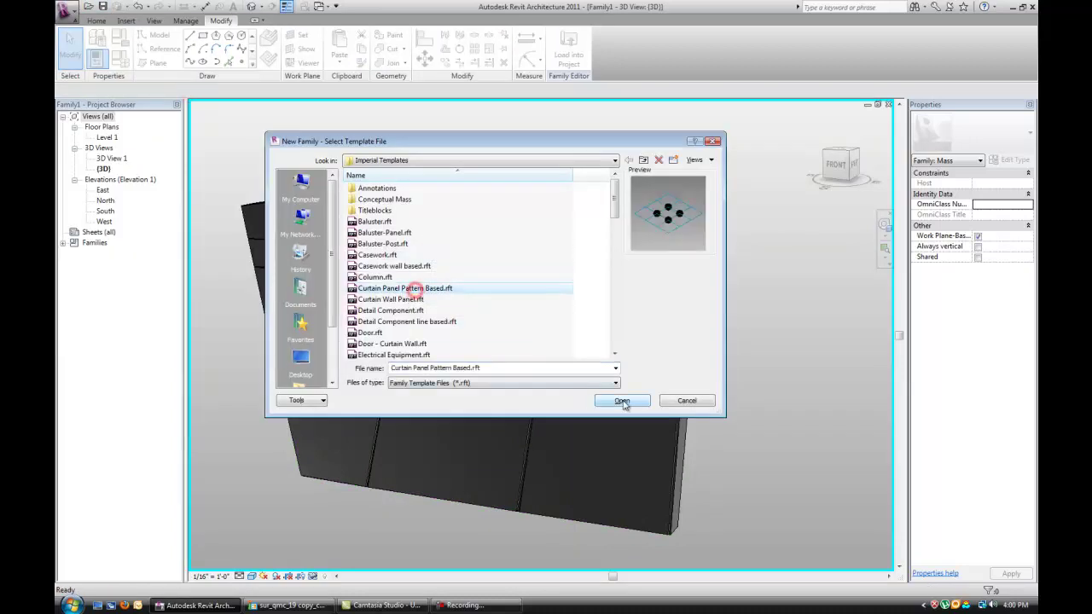
left_click(622, 400)
scroll(546, 380, "up", 3)
middle_click_drag(514, 346, 280, 154, "shift")
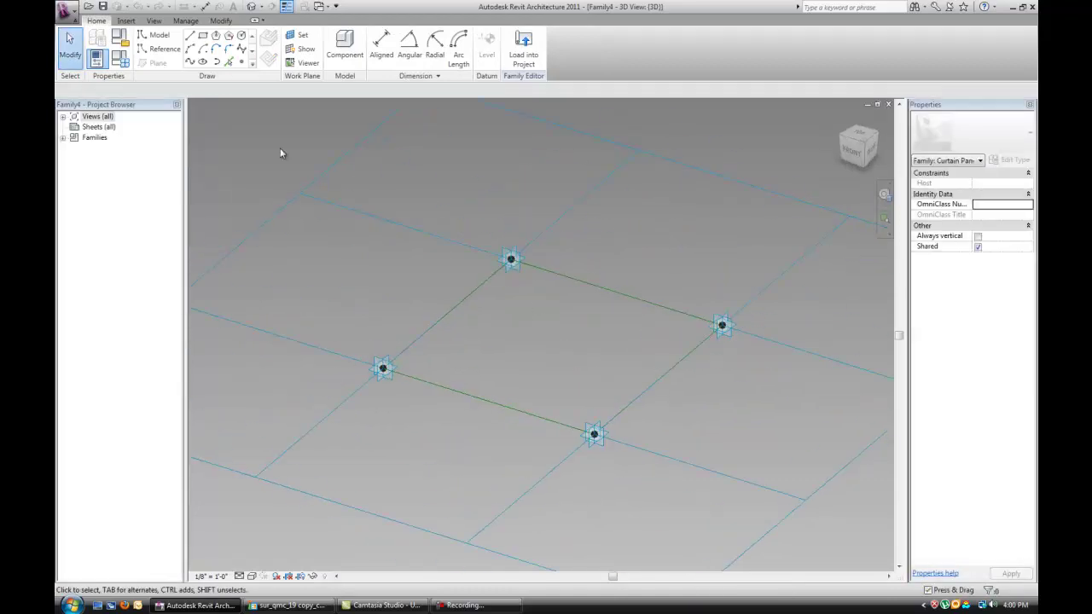
Step: Set an adaptive point as the work plane and attempt model lines on it
left_click(242, 62)
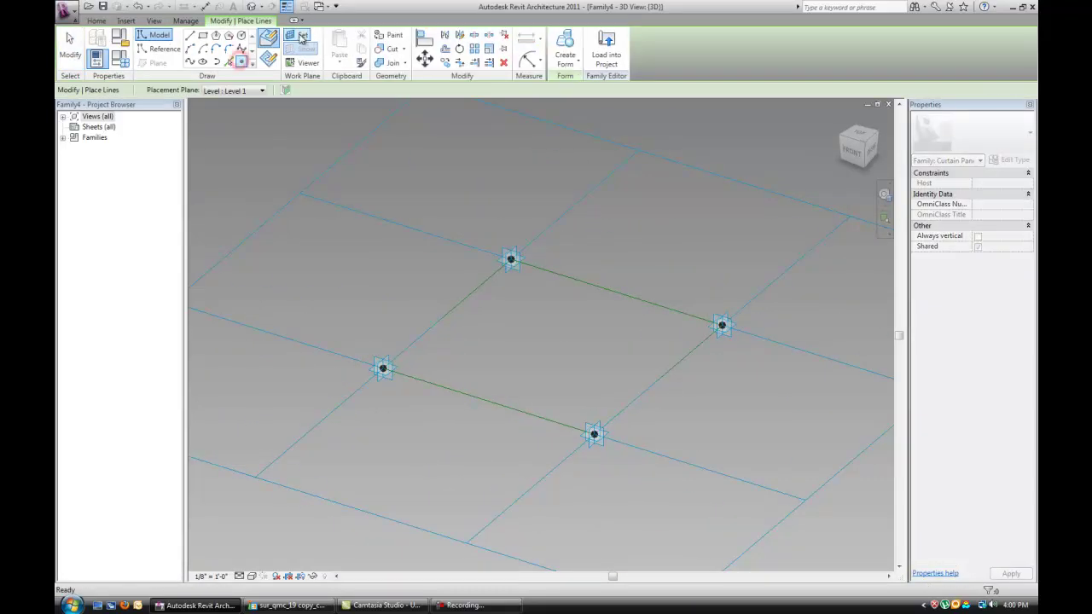
scroll(401, 384, "up", 4)
left_click(413, 411)
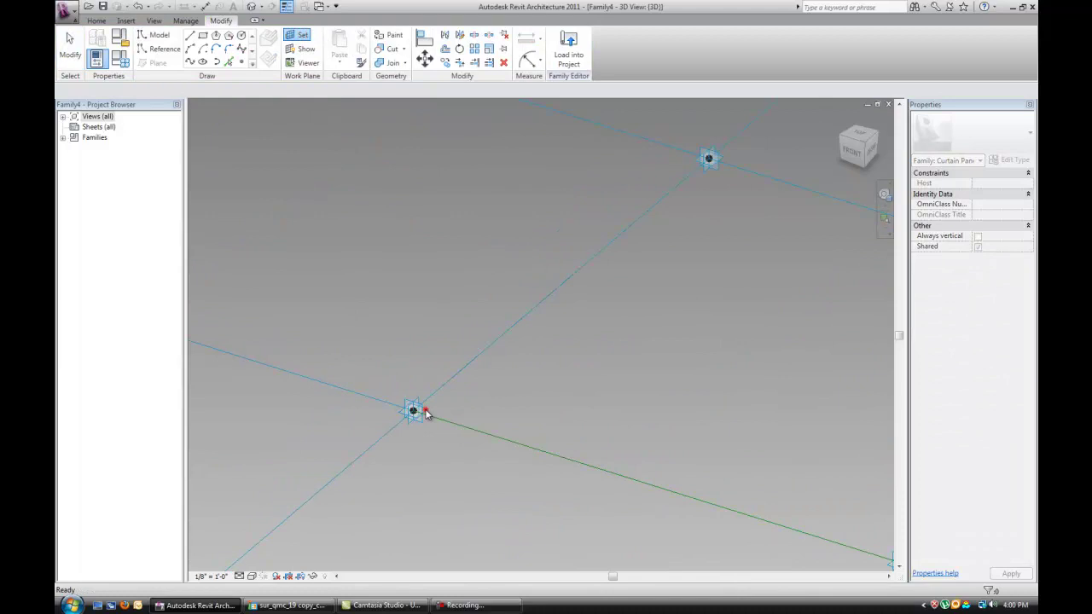
key("l")
key("i")
key("Escape")
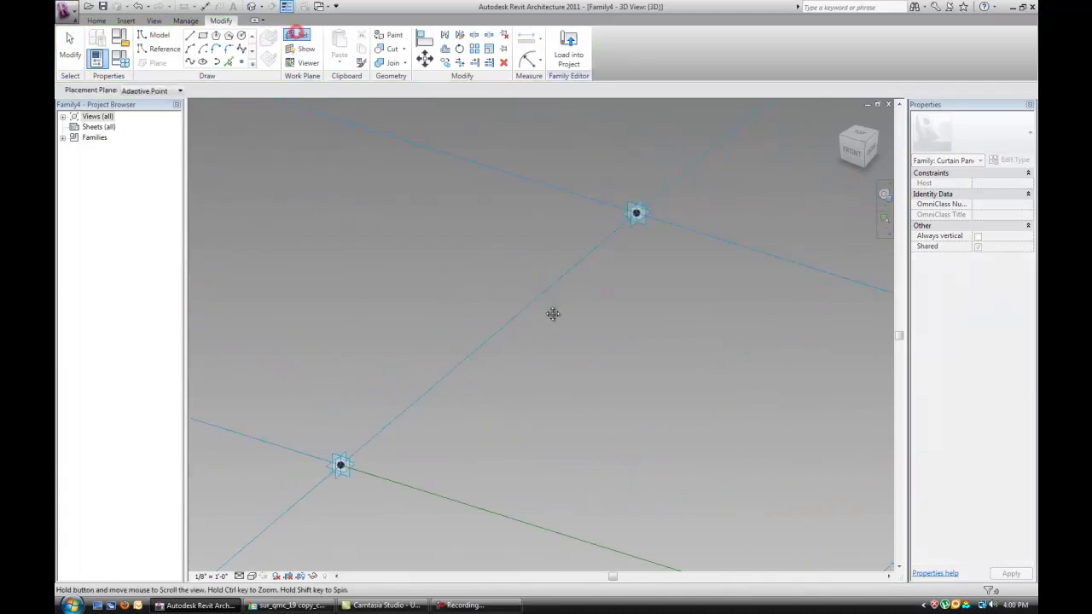
middle_click_drag(351, 471, 535, 266)
key("l")
key("i")
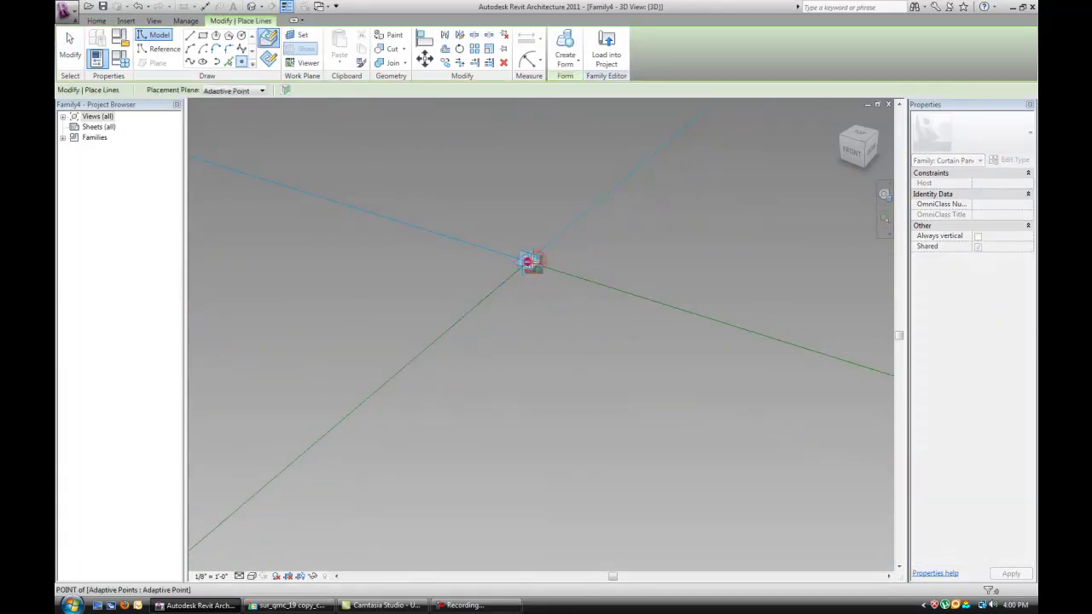
scroll(310, 219, "down", 3)
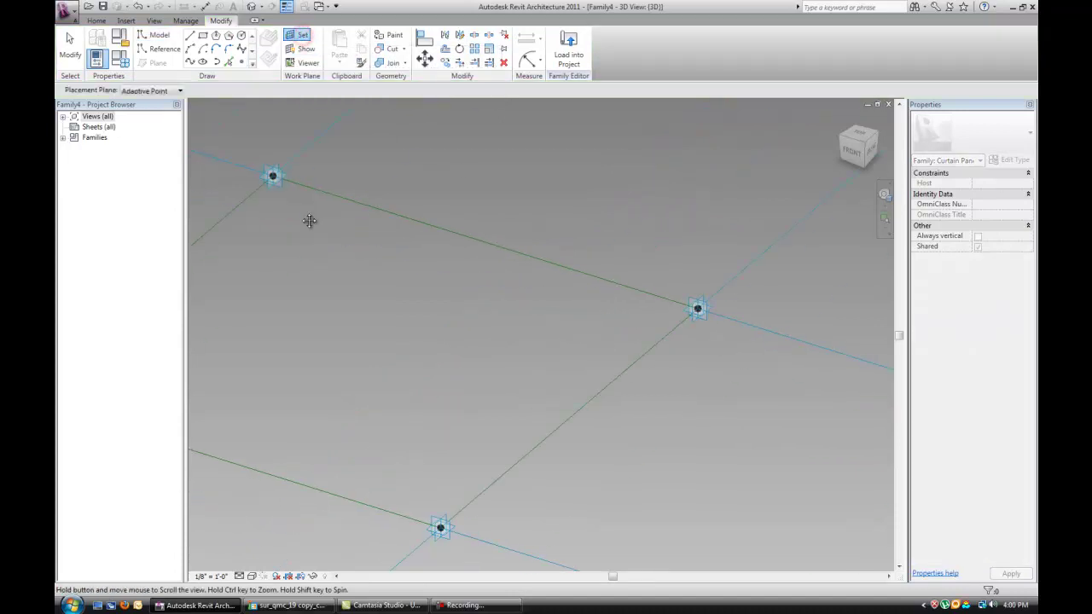
scroll(714, 302, "up", 5)
key("Escape")
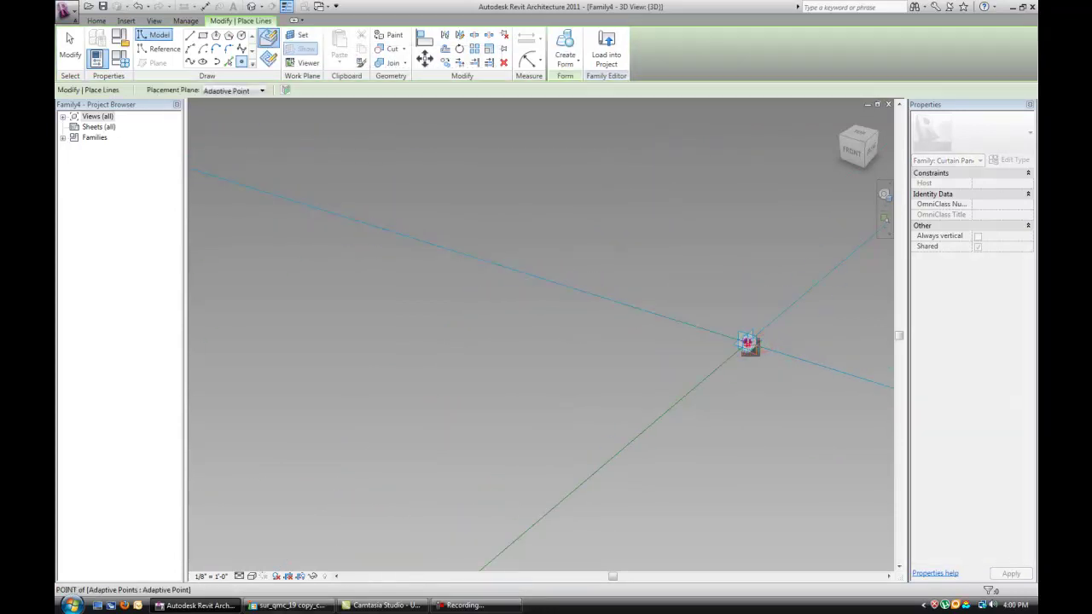
key("Escape")
Step: Raise a reference point straight up above the lower adaptive point
middle_click_drag(747, 343, 606, 324)
scroll(585, 439, "up", 5)
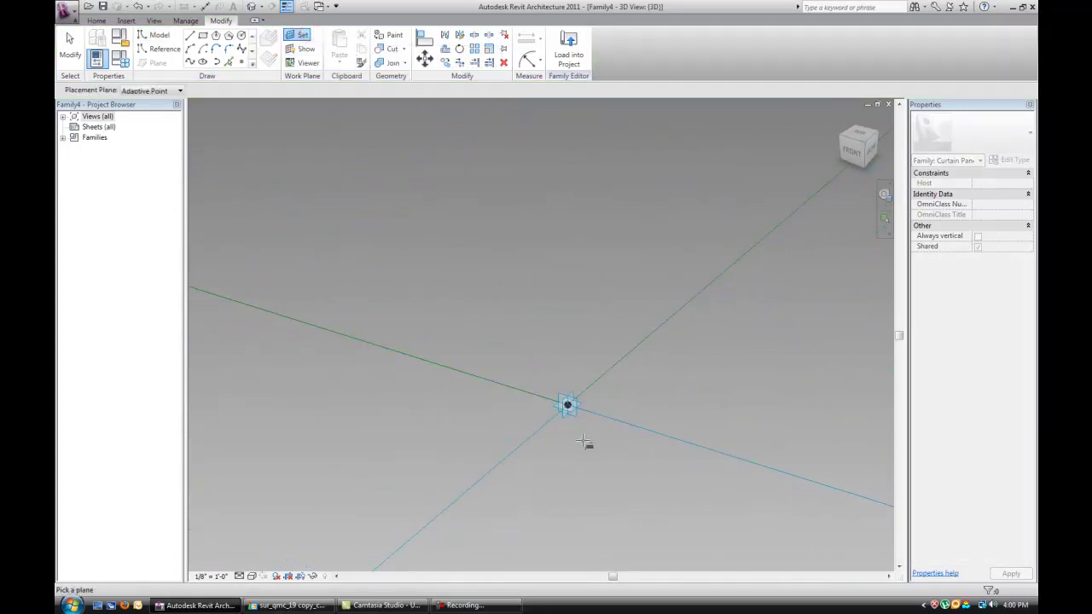
key("l")
key("i")
key("Escape")
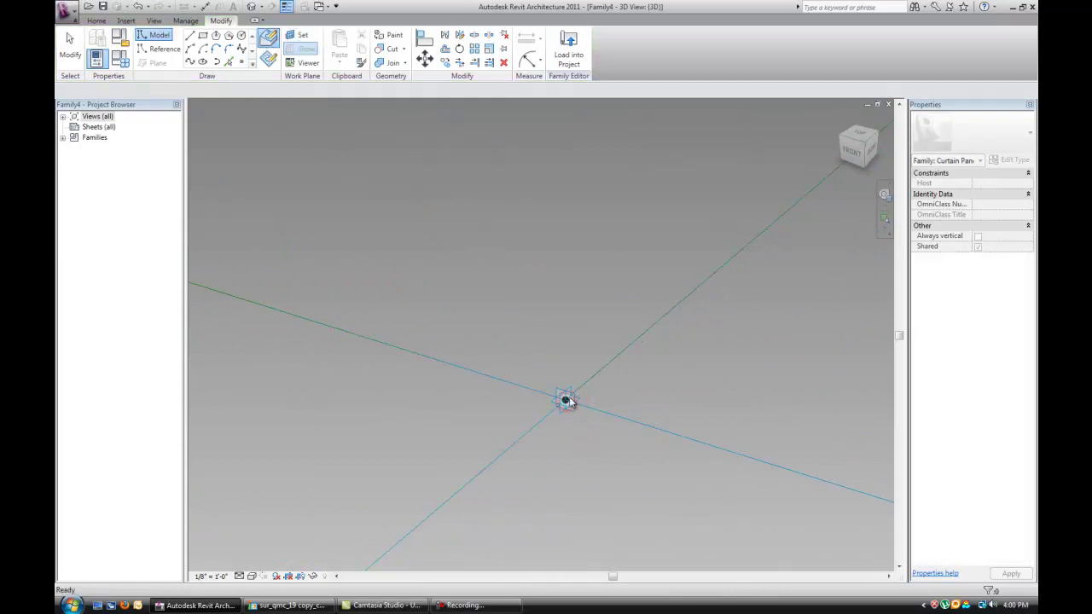
left_click_drag(566, 377, 480, 314)
scroll(719, 313, "down", 4)
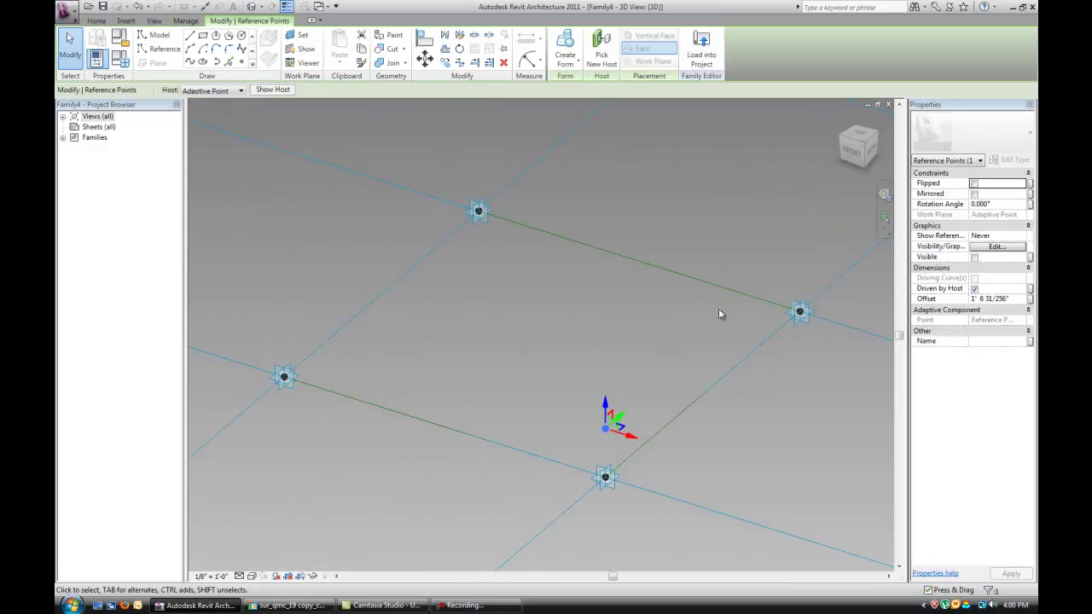
Step: Raise the points on the right, top and left adaptive points straight up
key("Escape")
left_click(799, 309)
left_click_drag(799, 292, 799, 233)
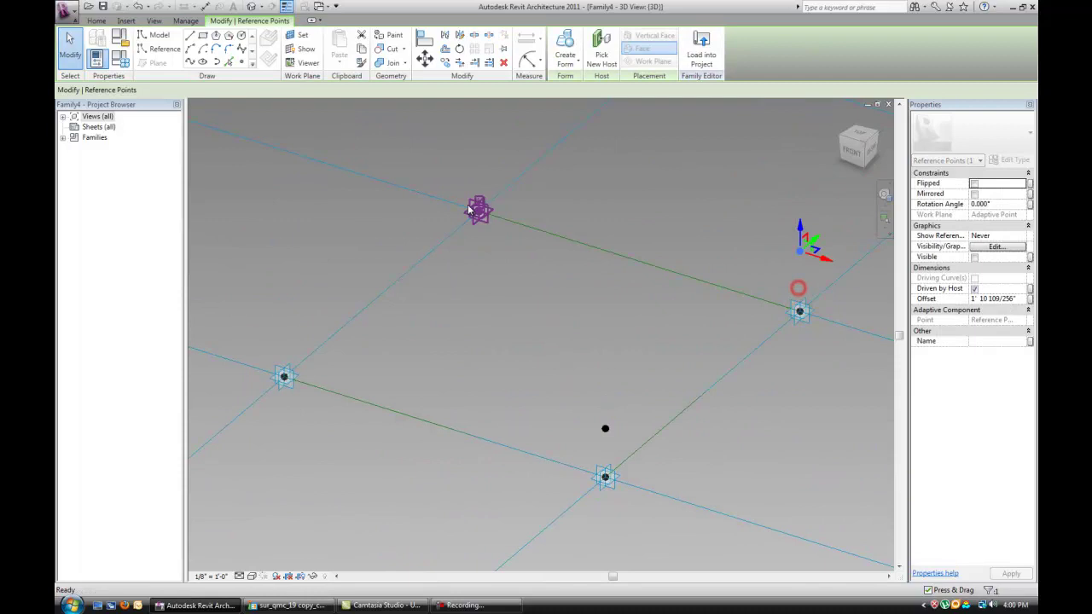
key("Escape")
left_click(478, 212)
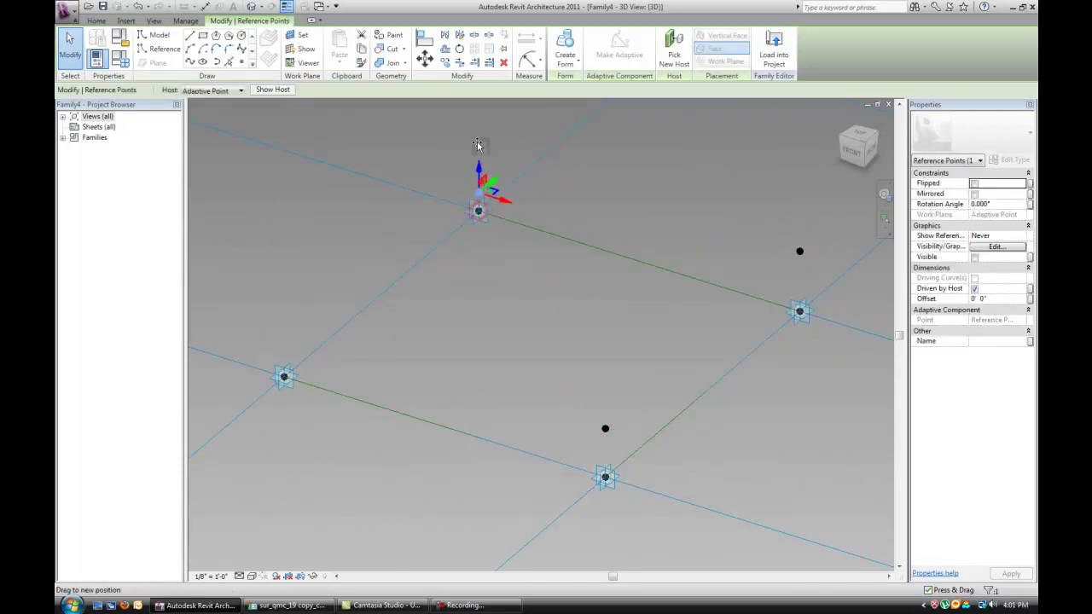
left_click_drag(479, 193, 478, 139)
key("Escape")
left_click(285, 374)
left_click_drag(288, 362, 285, 318)
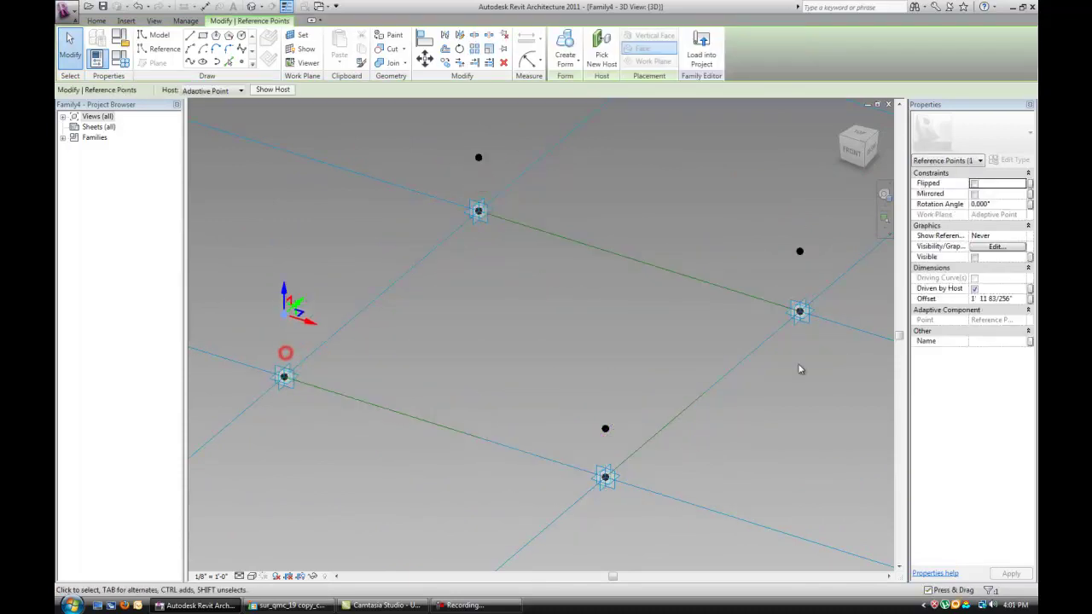
Step: Add a new family parameter offest_main and link a point's Offset to it
left_click(1029, 298)
left_click(615, 379)
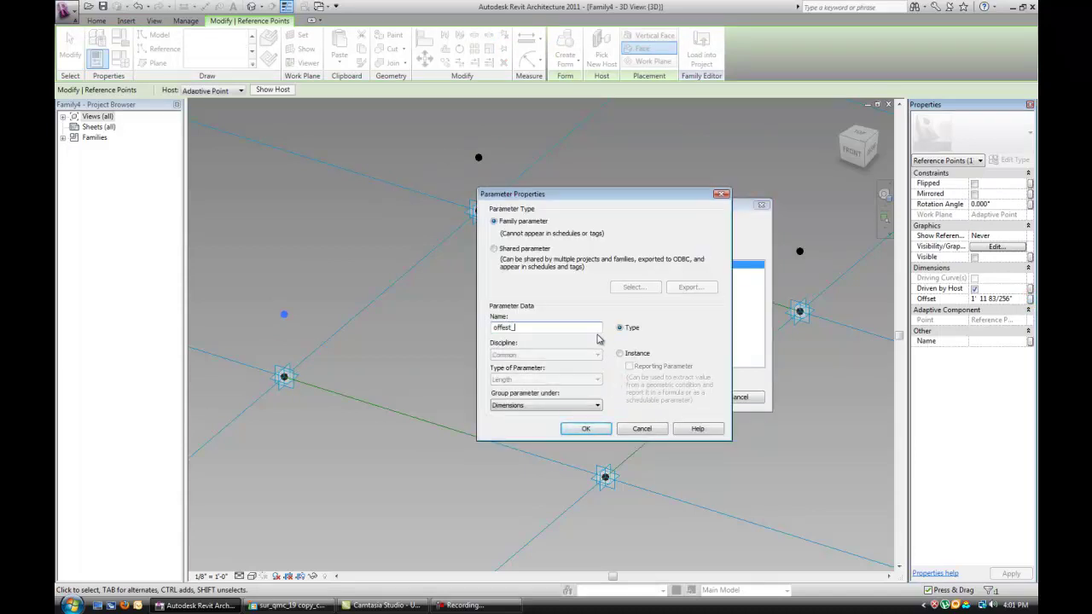
left_click(585, 429)
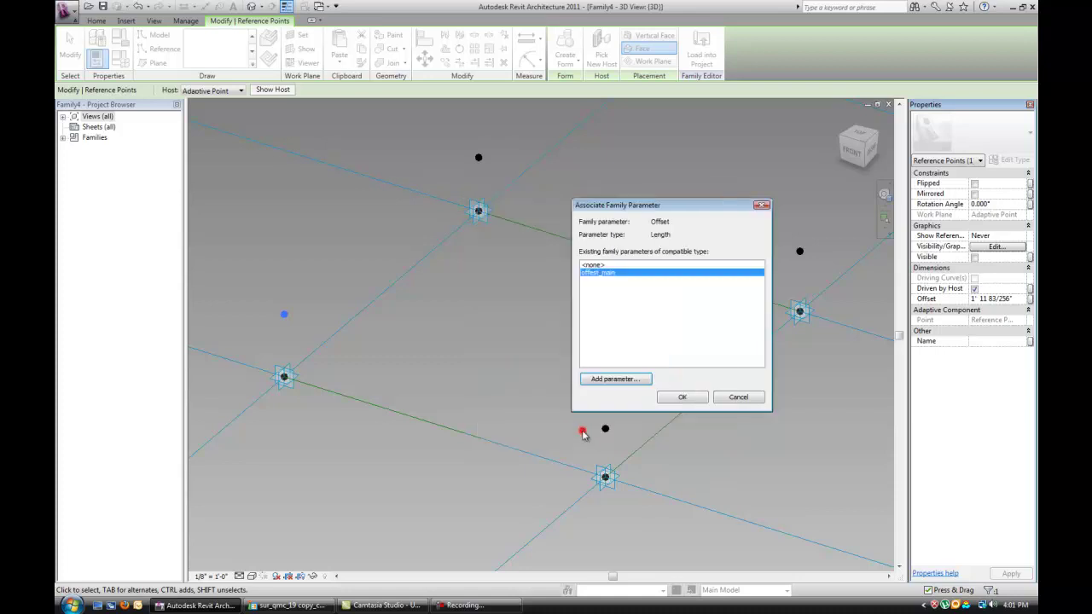
left_click(680, 399)
Step: Select all four raised points and associate their Offset with offest_main
left_click_drag(572, 395, 646, 441)
left_click_drag(797, 213, 827, 271, "ctrl")
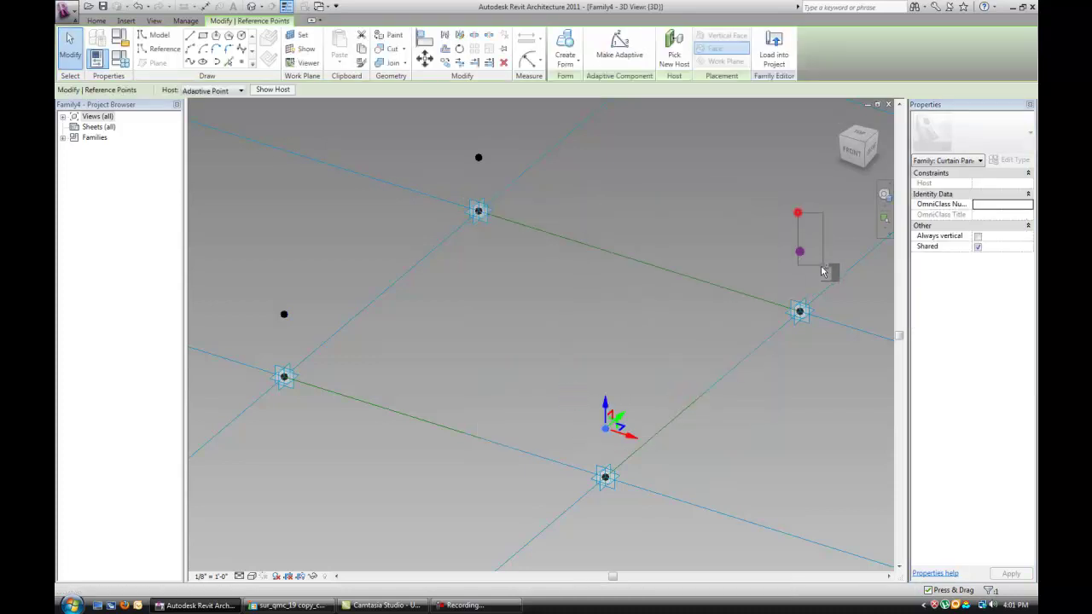
left_click_drag(468, 139, 493, 170, "ctrl")
left_click_drag(254, 261, 306, 342, "ctrl")
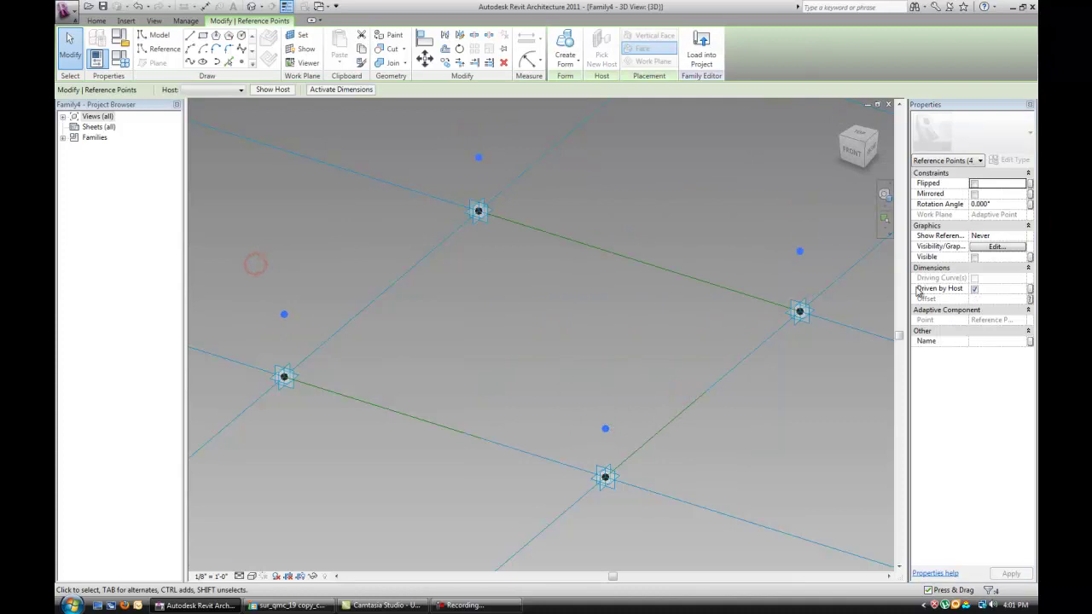
left_click(1027, 295)
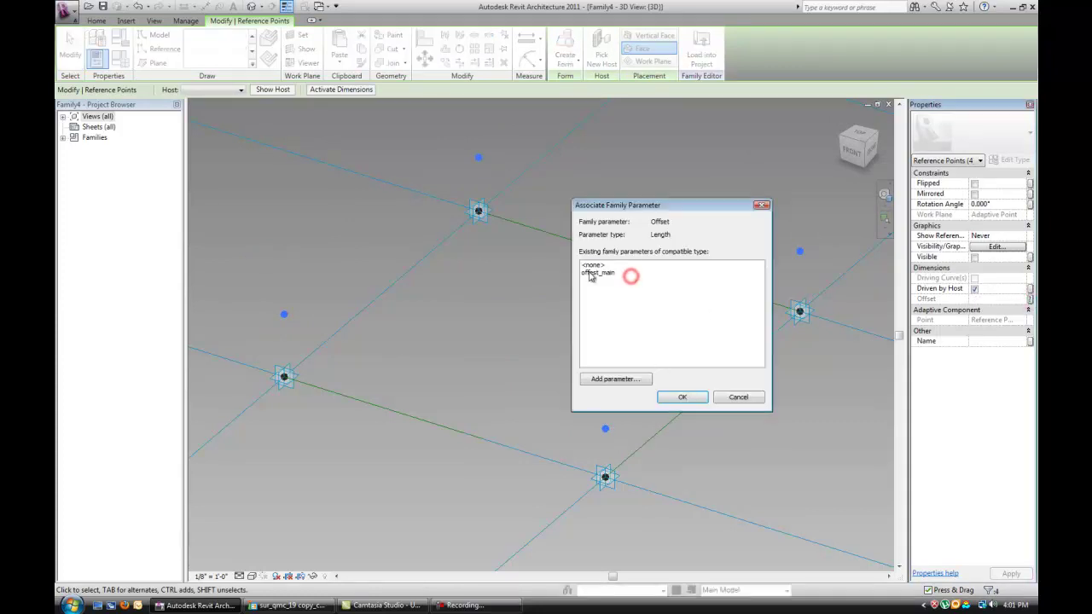
left_click(593, 273)
left_click(687, 397)
left_click(605, 416)
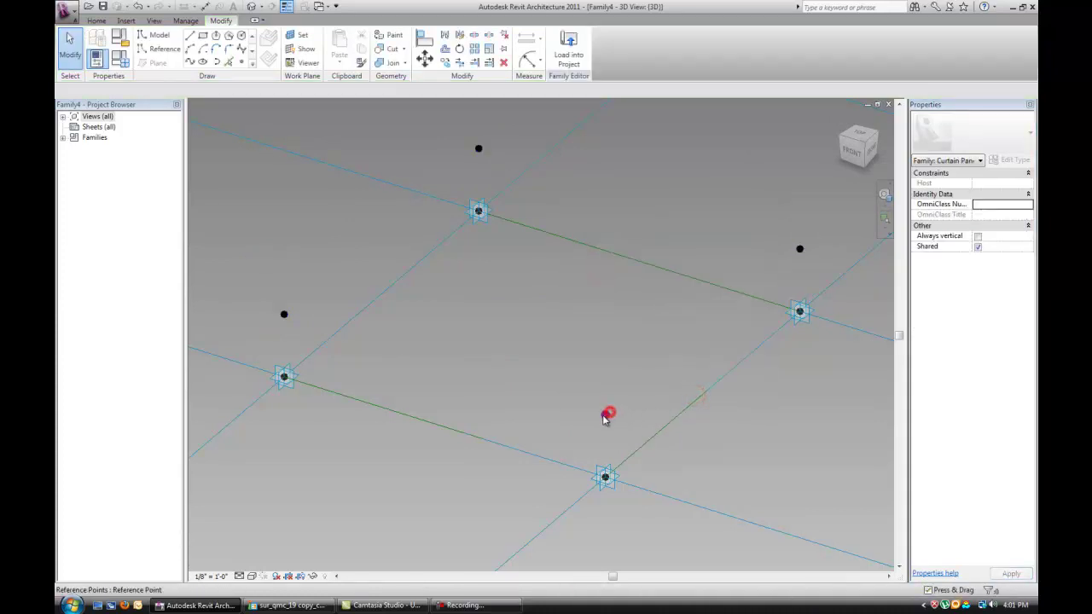
Step: Draw a closed reference-line loop through the four raised points
left_click(523, 364)
middle_click_drag(524, 365, 546, 336, "shift")
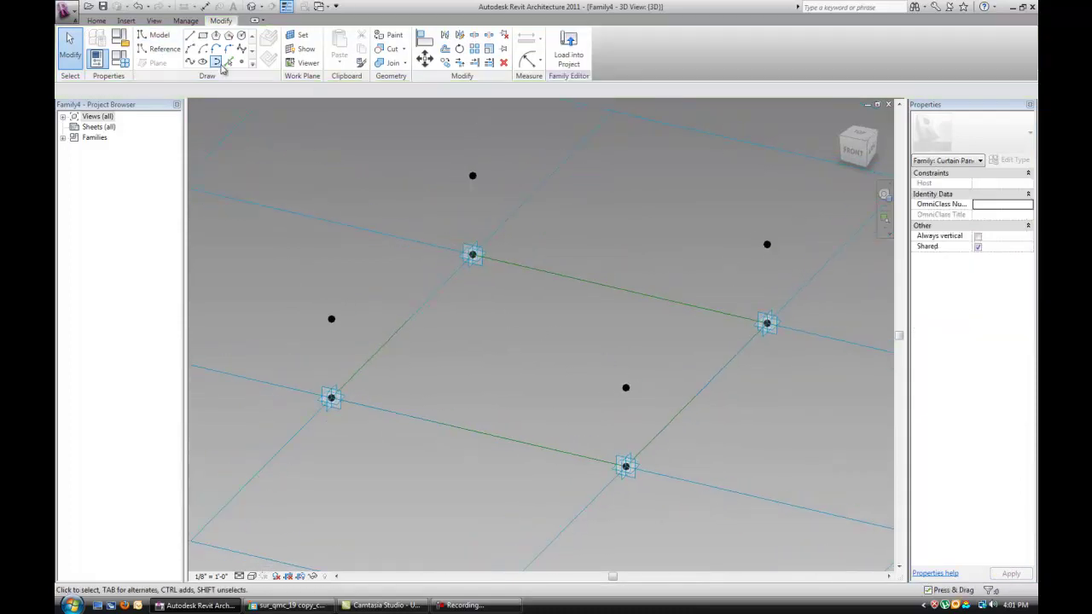
left_click(157, 49)
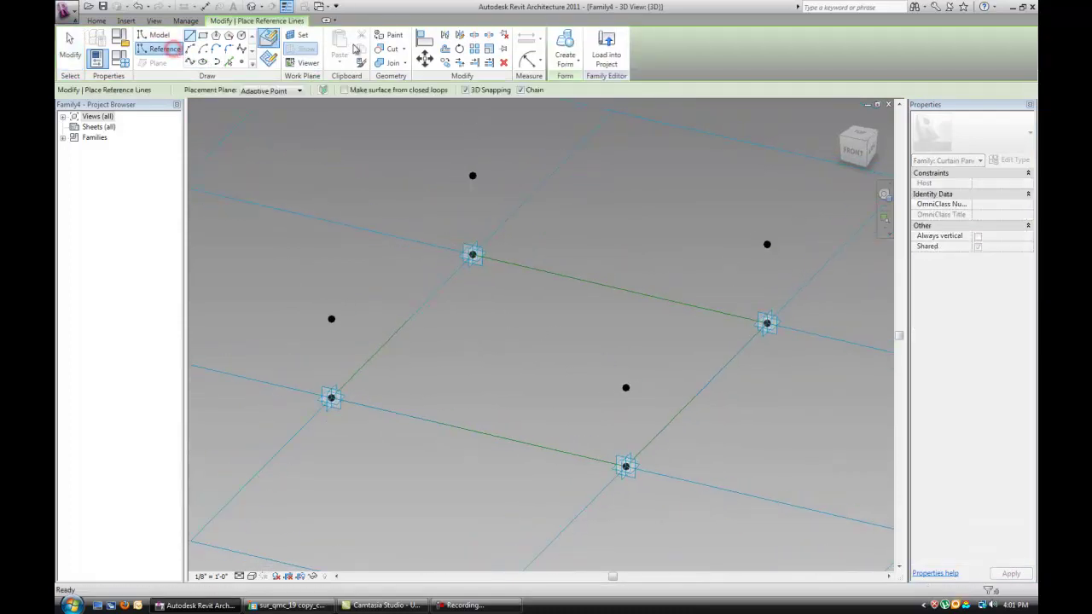
left_click(331, 320)
left_click(625, 388)
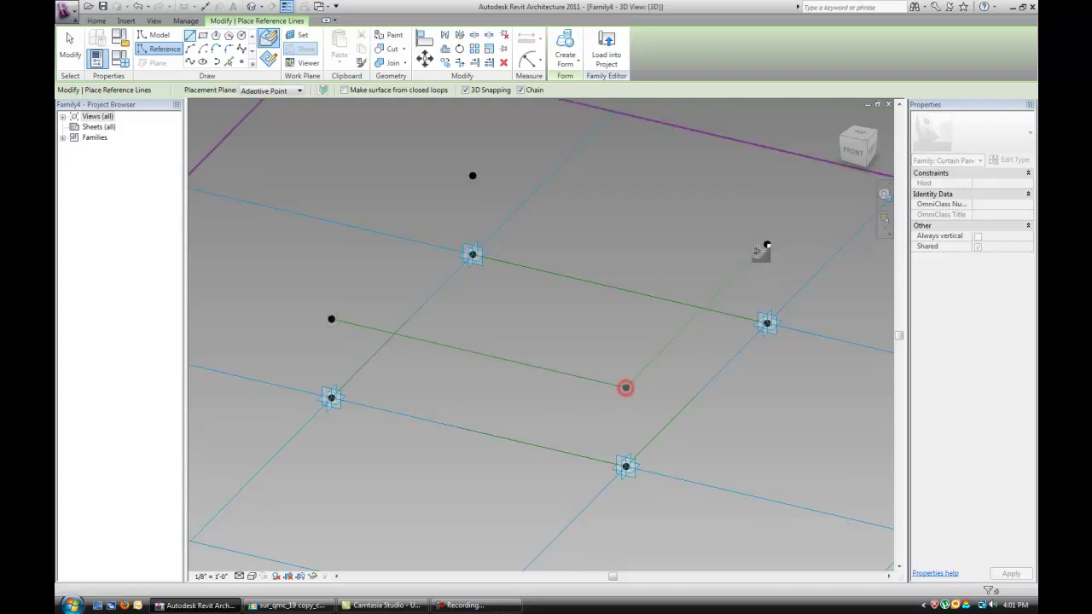
left_click(766, 245)
left_click(472, 175)
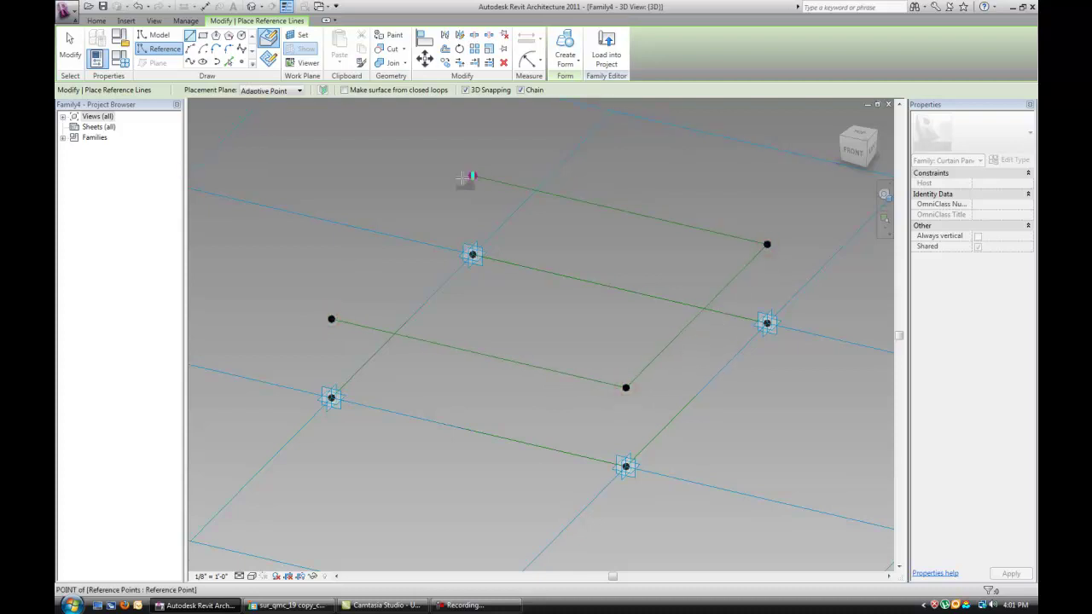
left_click(331, 320)
key("Escape")
key("Escape")
Step: Place points on lines near each corner of the raised upper loop
middle_click_drag(451, 347, 499, 366, "shift")
scroll(365, 329, "up", 2)
key("Tab")
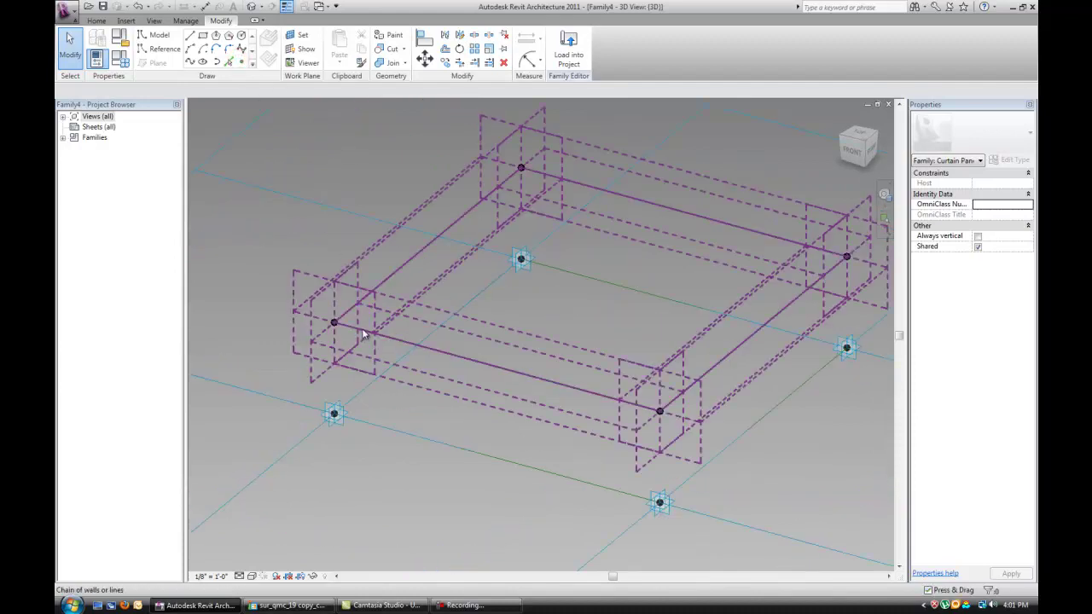
left_click(242, 62)
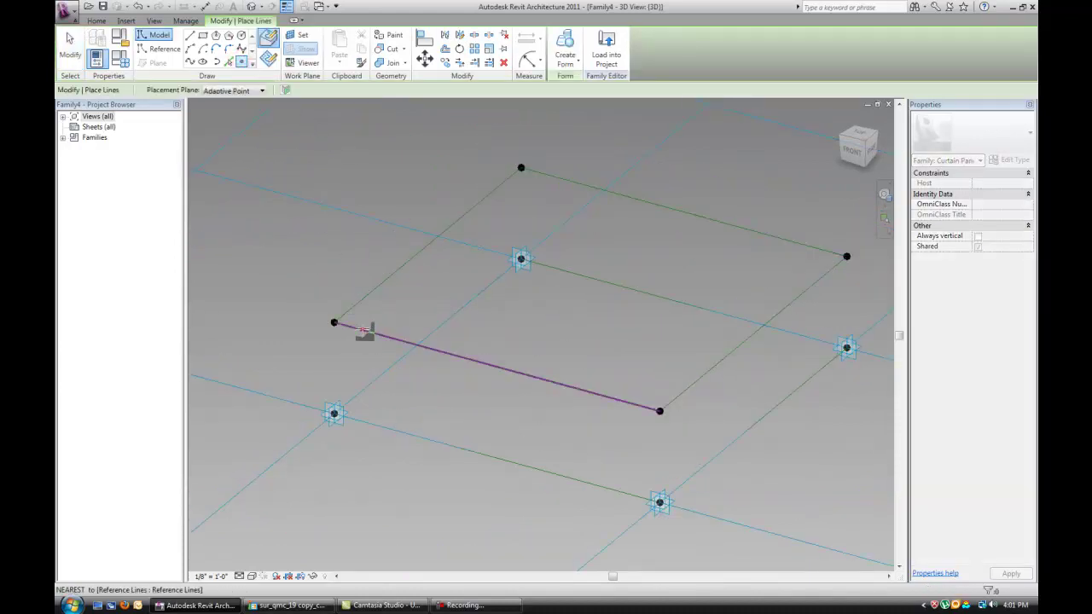
left_click(362, 330)
left_click(353, 306)
left_click(500, 184)
left_click(544, 173)
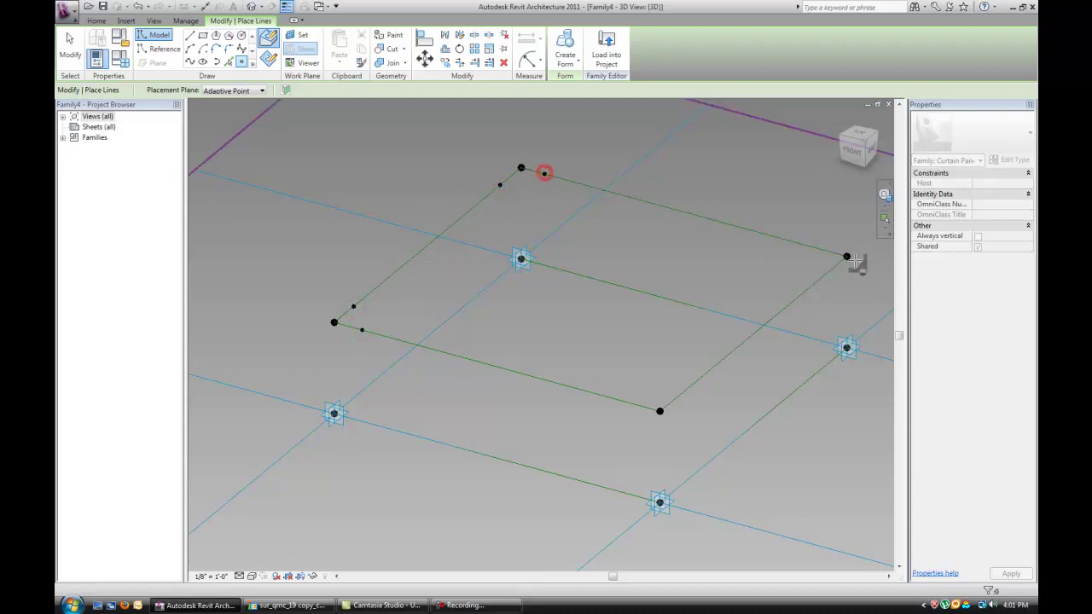
left_click(824, 249)
left_click(830, 268)
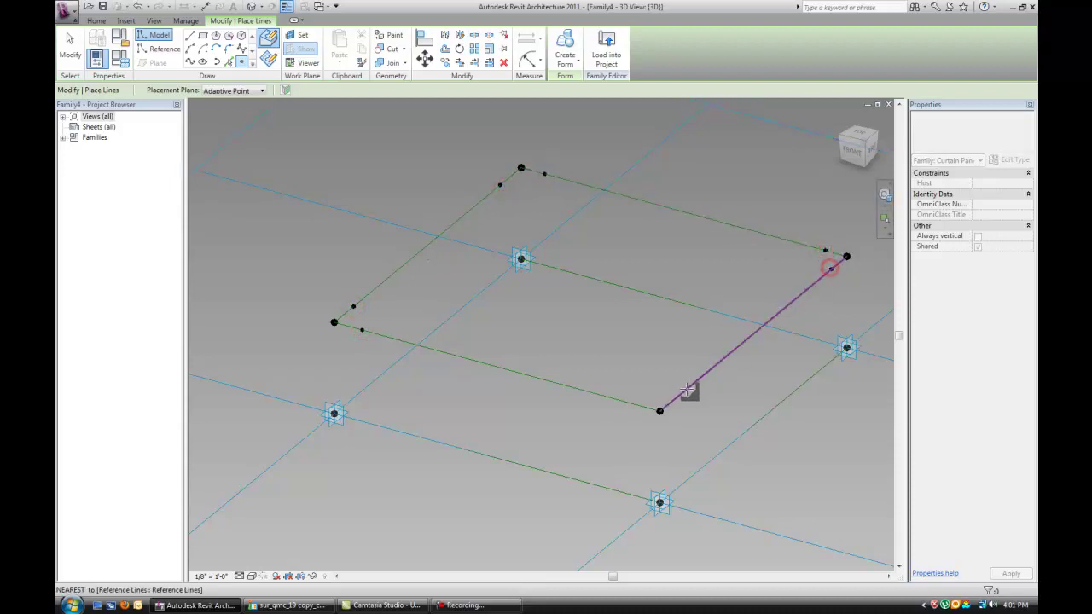
left_click(687, 390)
left_click(636, 404)
Step: Place points near each corner of the lower loop through the adaptive points
left_click(625, 495)
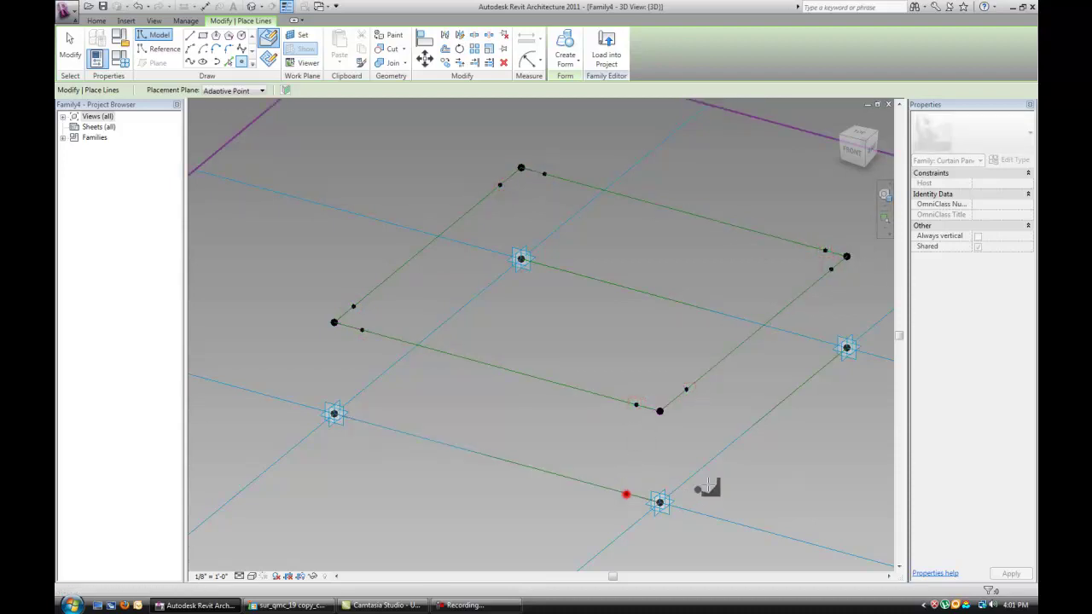
left_click(693, 473)
left_click(817, 372)
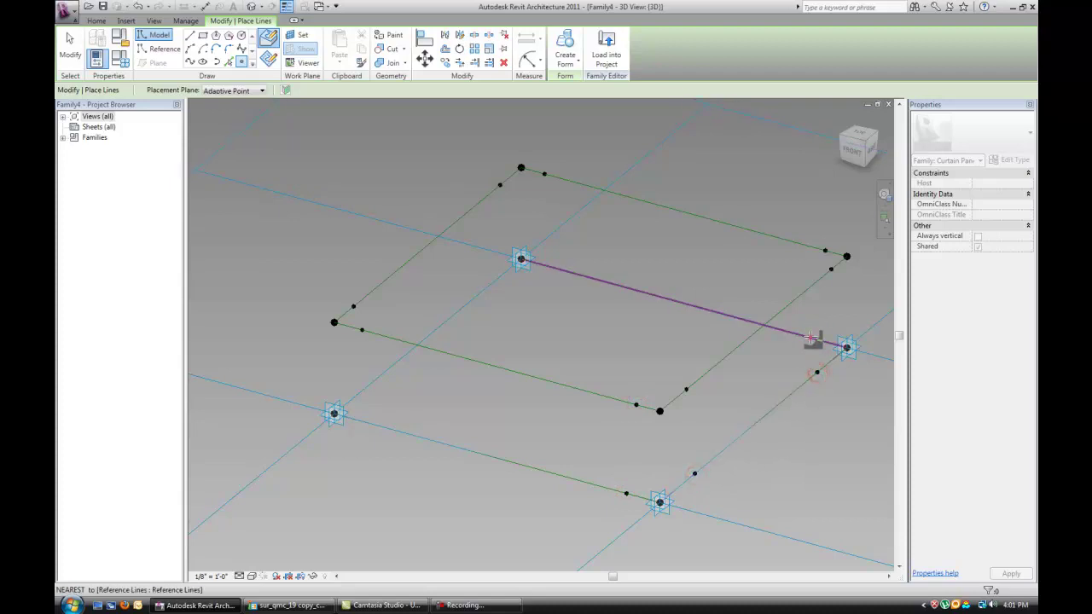
left_click(810, 337)
left_click(550, 267)
left_click(499, 276)
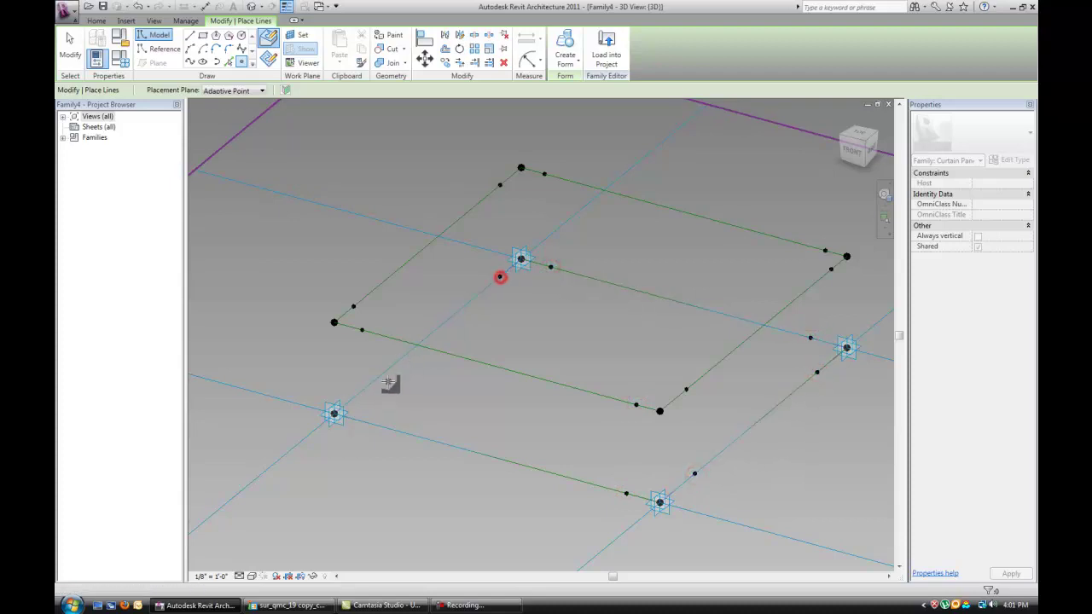
left_click(360, 391)
left_click(367, 422)
key("Escape")
key("Escape")
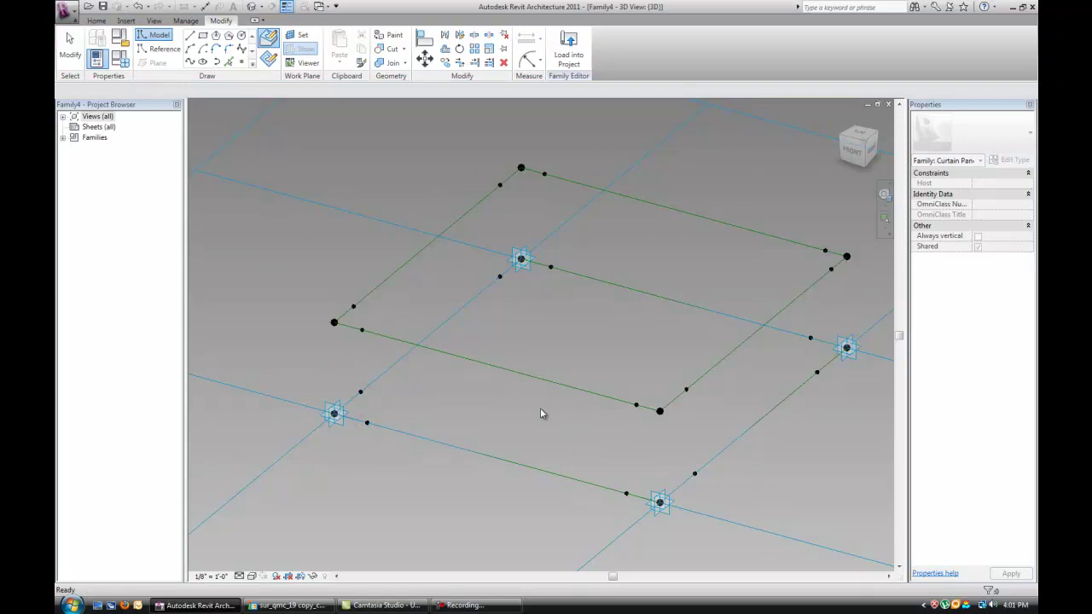
middle_click_drag(540, 411, 502, 367, "shift")
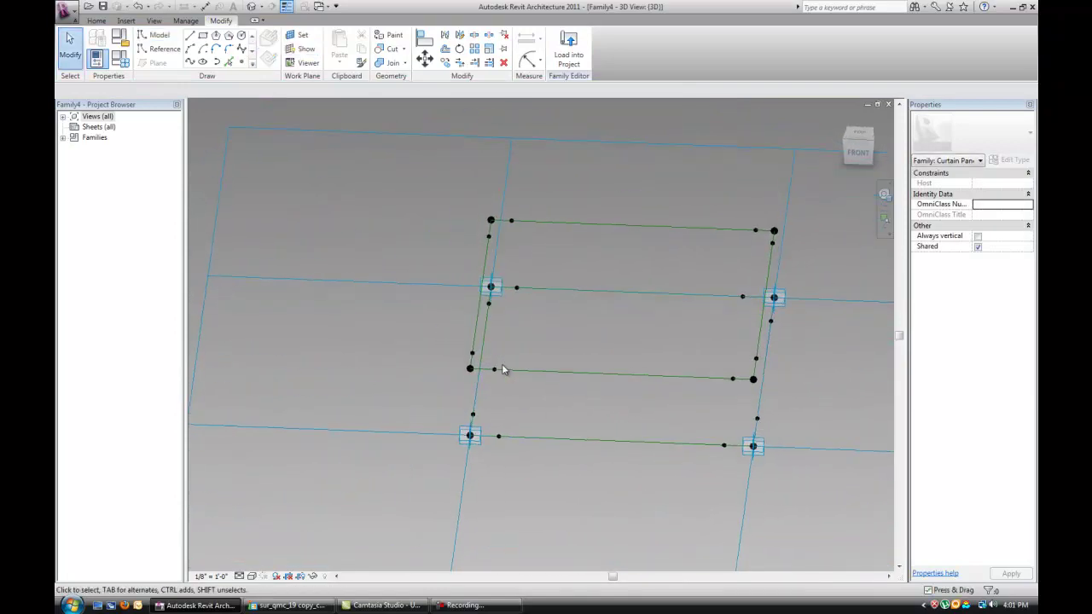
left_click(495, 368)
left_click(499, 436, "ctrl")
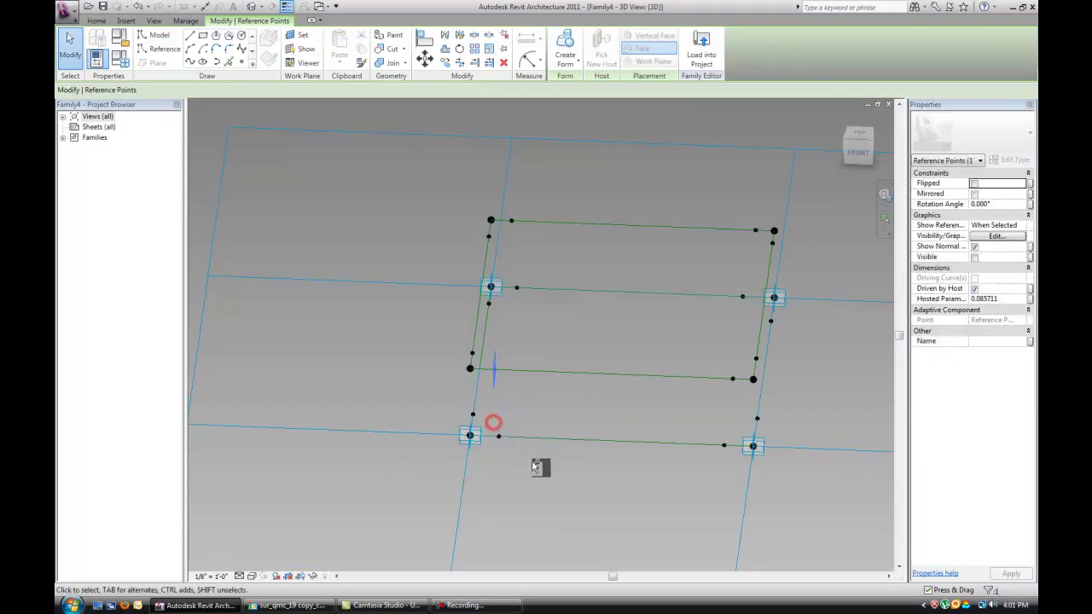
left_click(493, 370)
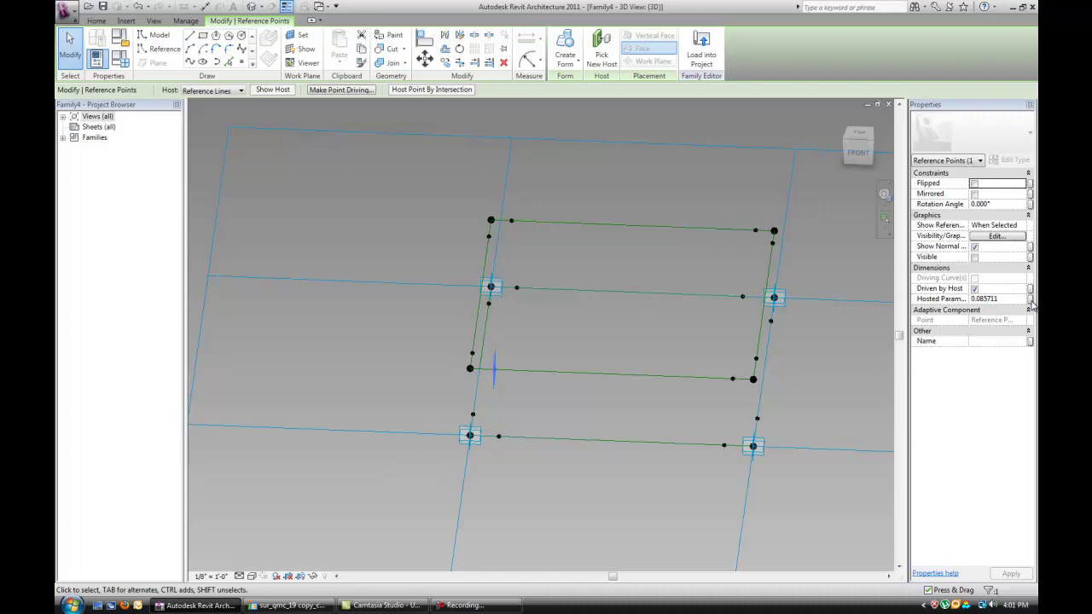
middle_click_drag(702, 401, 571, 385, "shift")
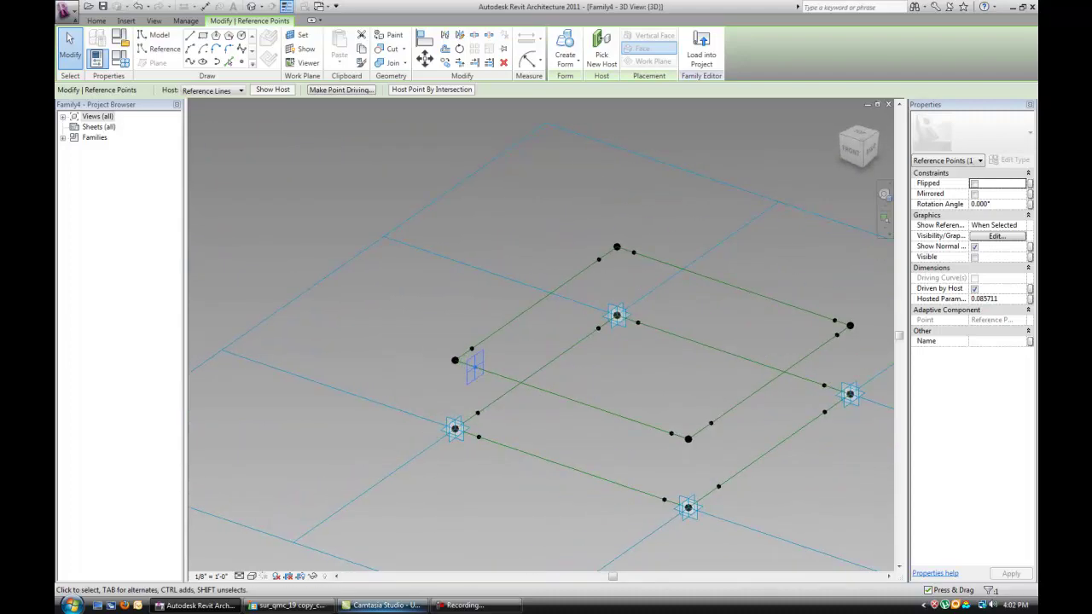
key("alt+Tab")
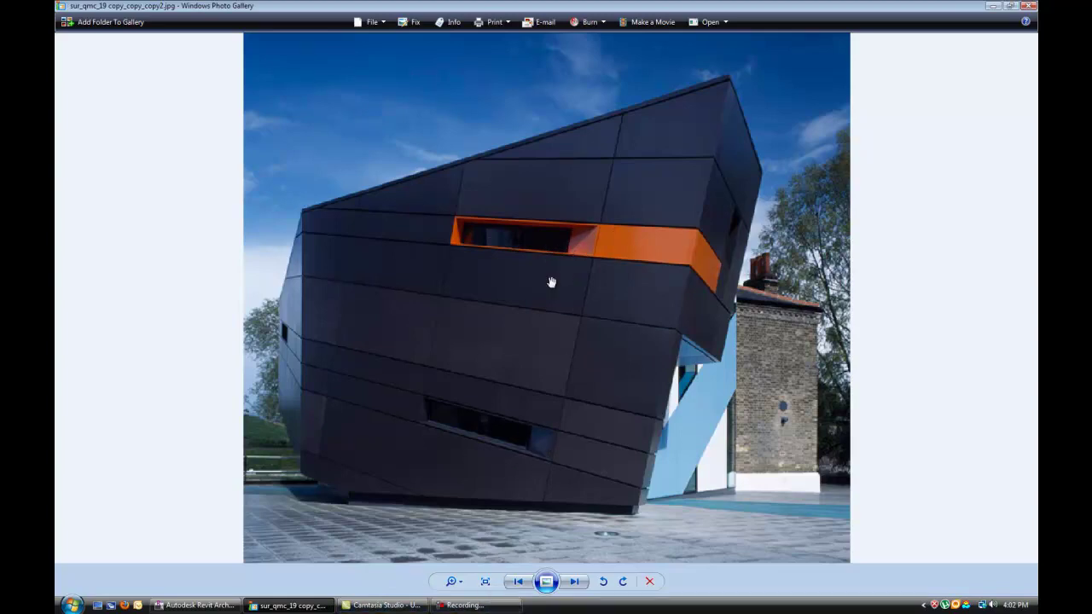
left_click(196, 606)
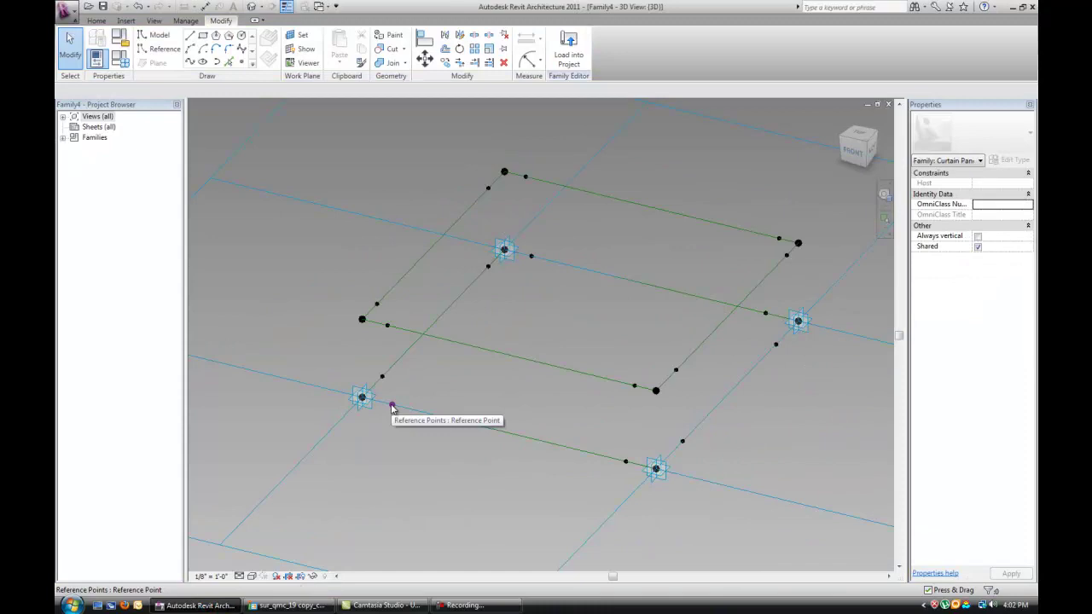
Step: For the lower-line reference point's hosted parameter, create number parameters .9 and .1
left_click(391, 409)
left_click(1028, 299)
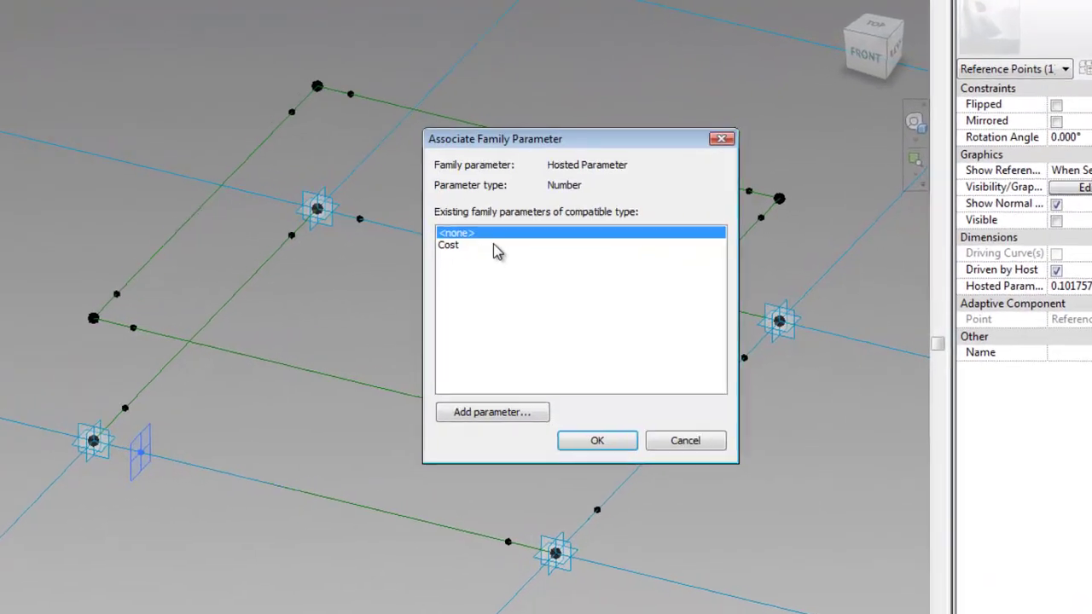
left_click_drag(520, 131, 497, 80)
left_click(479, 359)
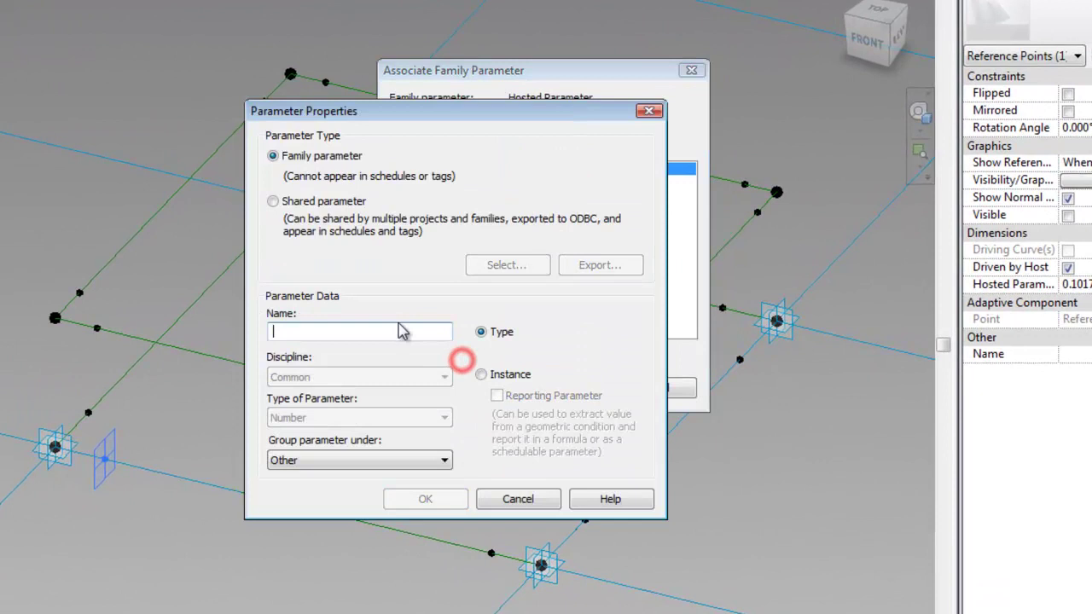
left_click(365, 330)
type(".9")
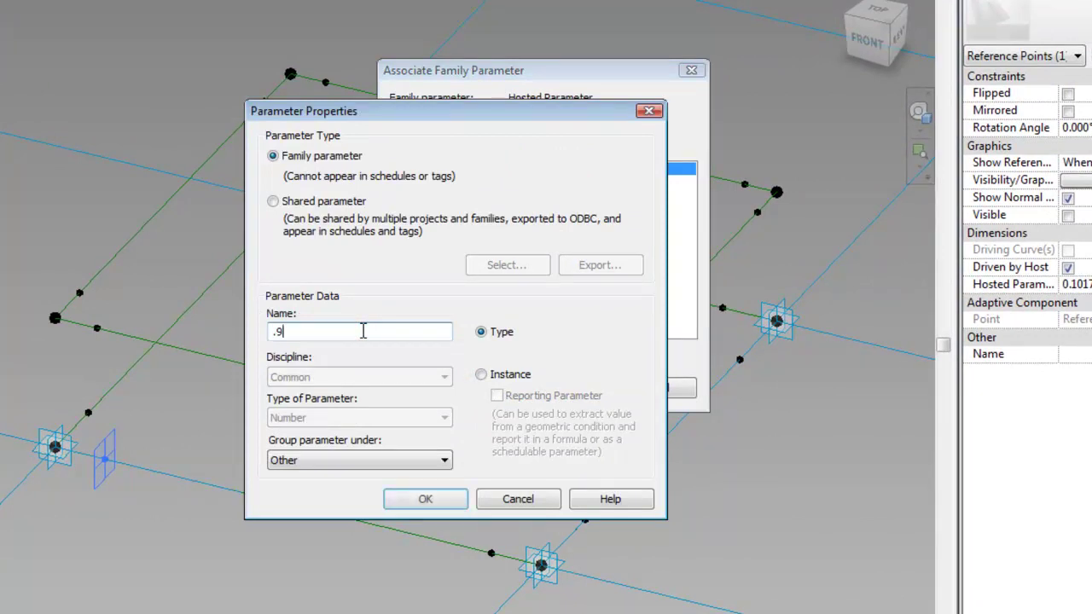
left_click(425, 499)
left_click(486, 359)
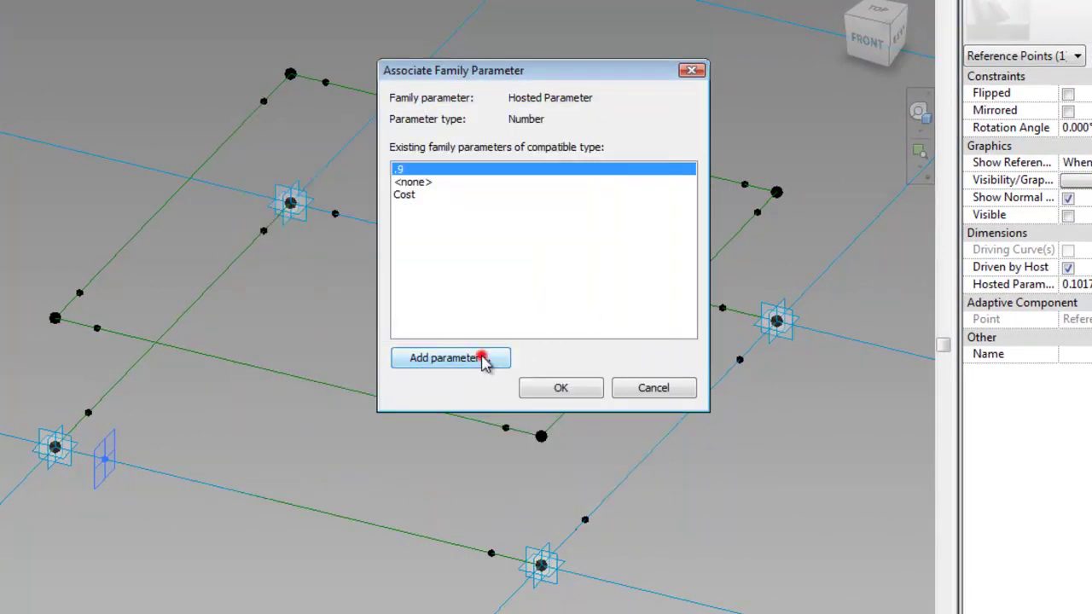
type(".1")
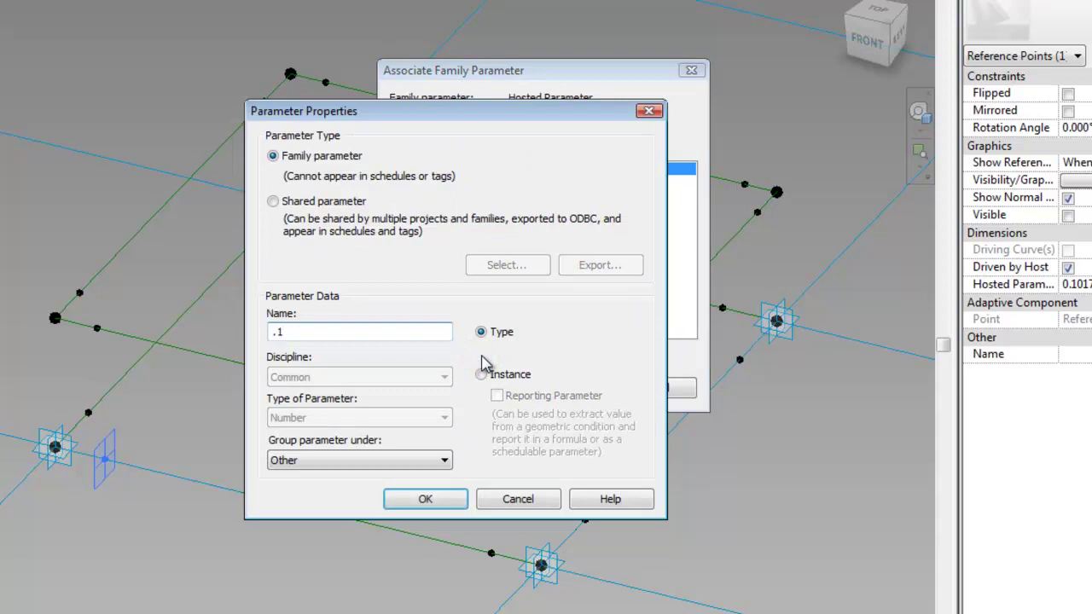
type(".1")
left_click(426, 500)
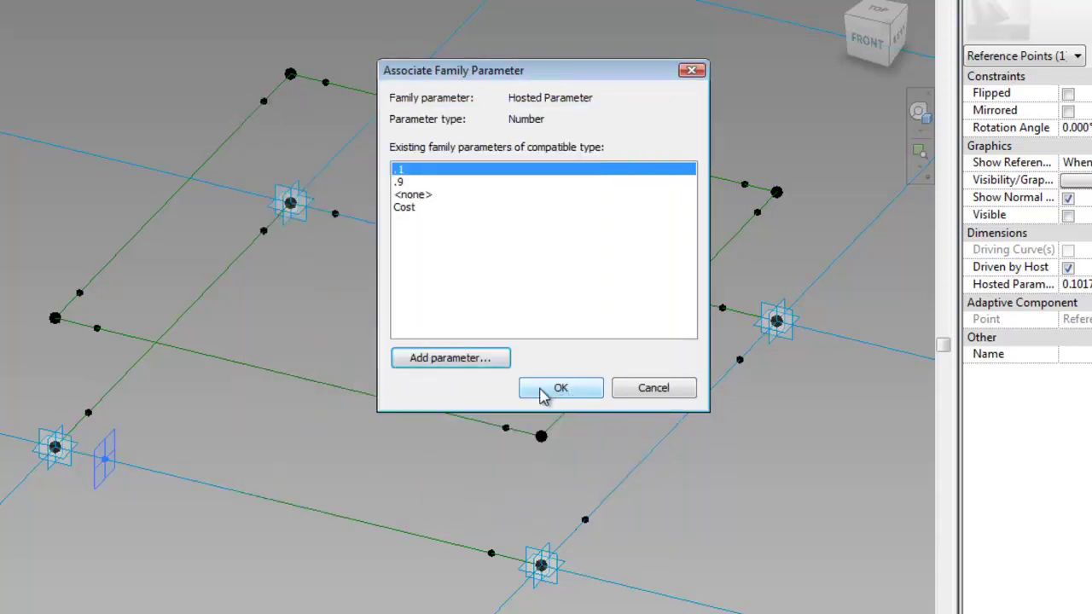
Step: Add number family parameters a1 and a2
left_click(461, 364)
left_click(356, 330)
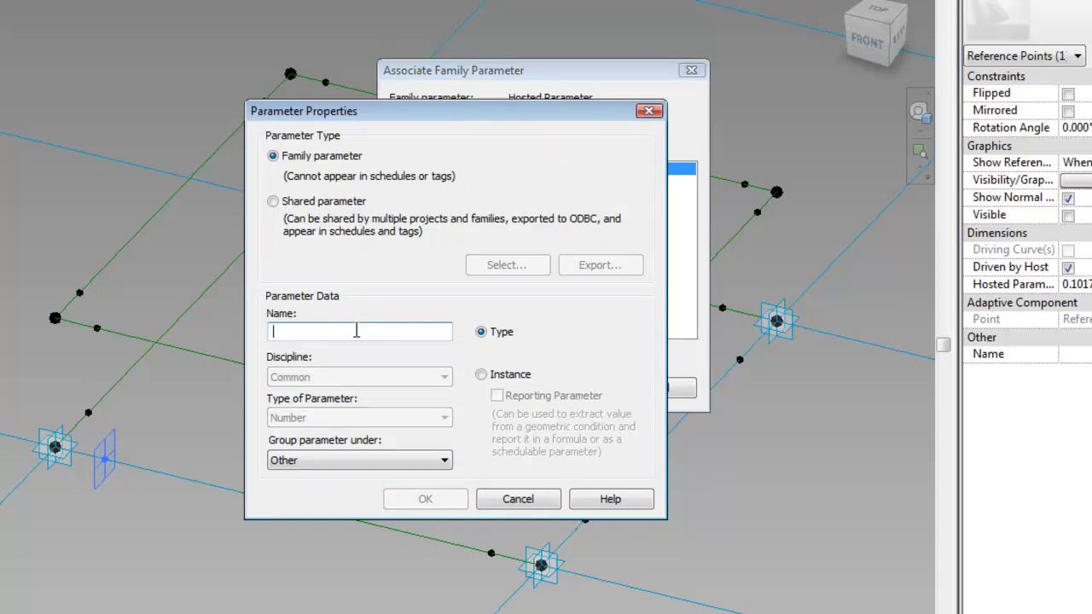
type("a1")
left_click(425, 499)
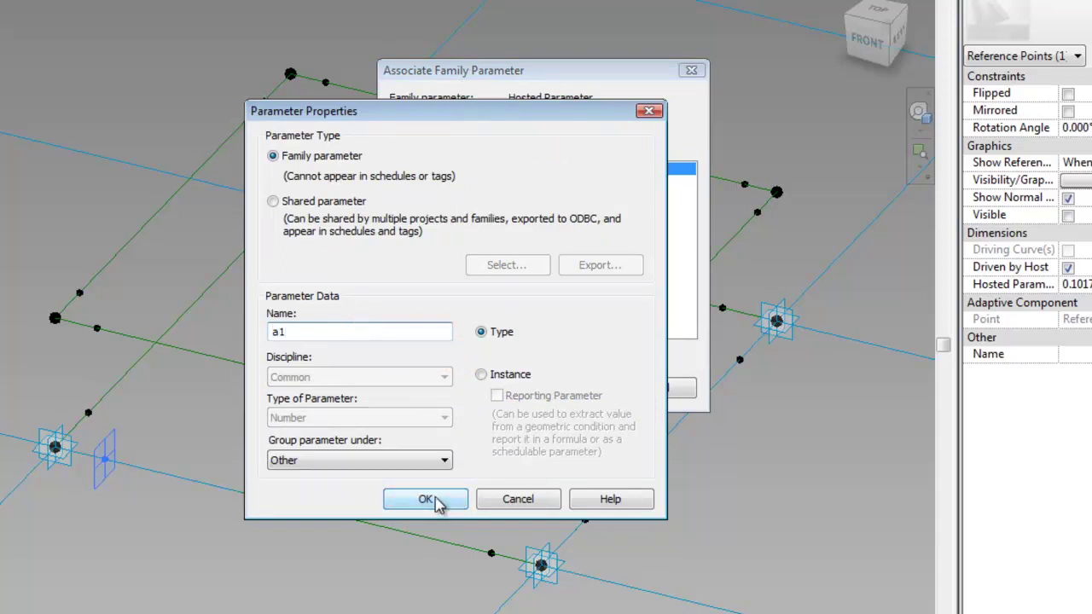
left_click(412, 362)
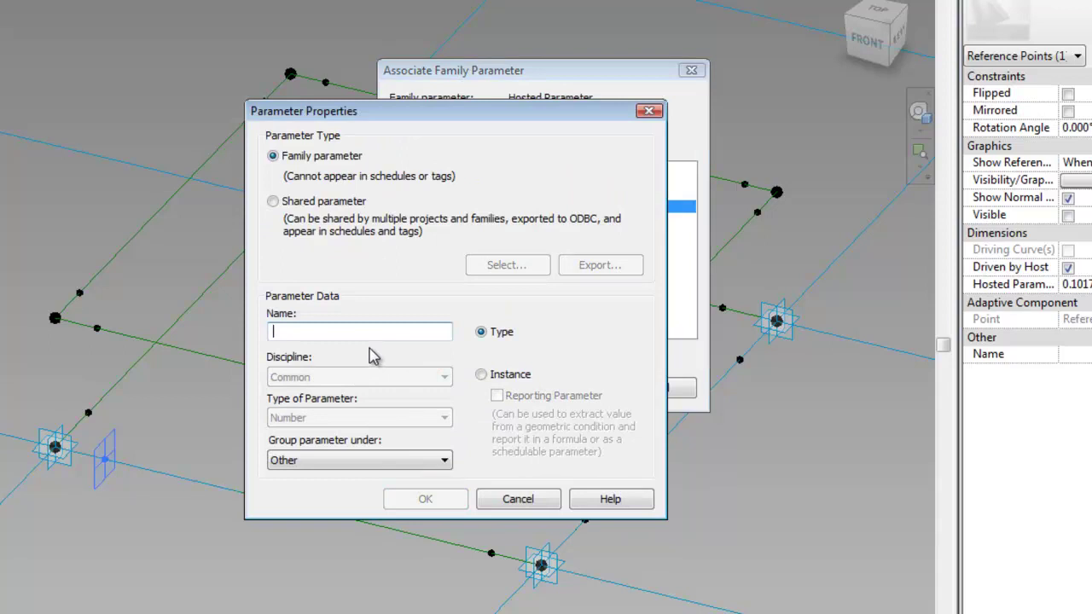
type("a2")
left_click(422, 499)
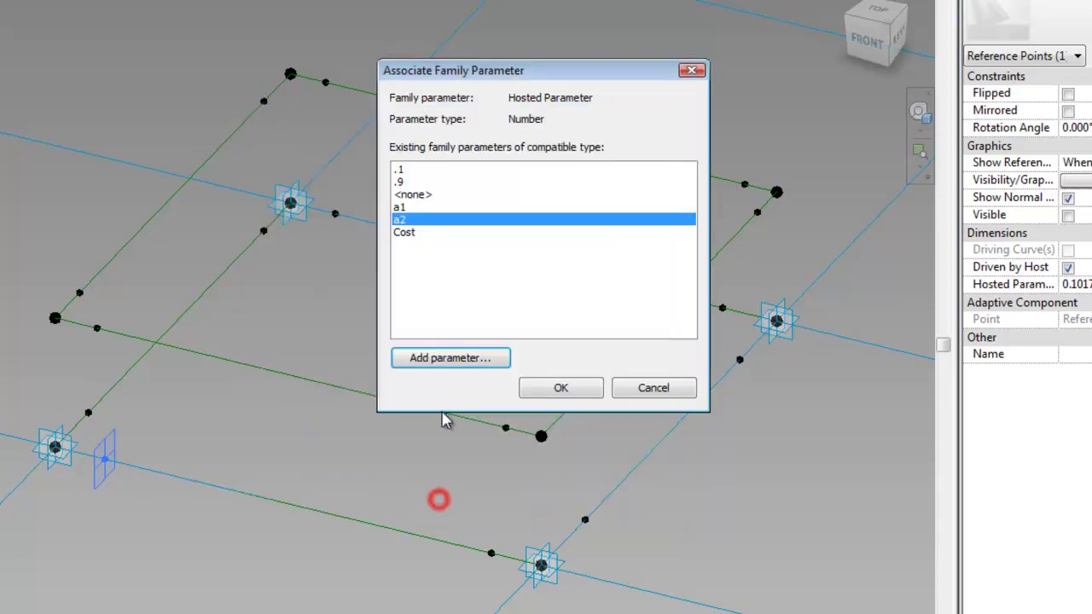
Step: Add number parameters b1 and b2, then choose a1 to drive the point
left_click(457, 365)
type("b1")
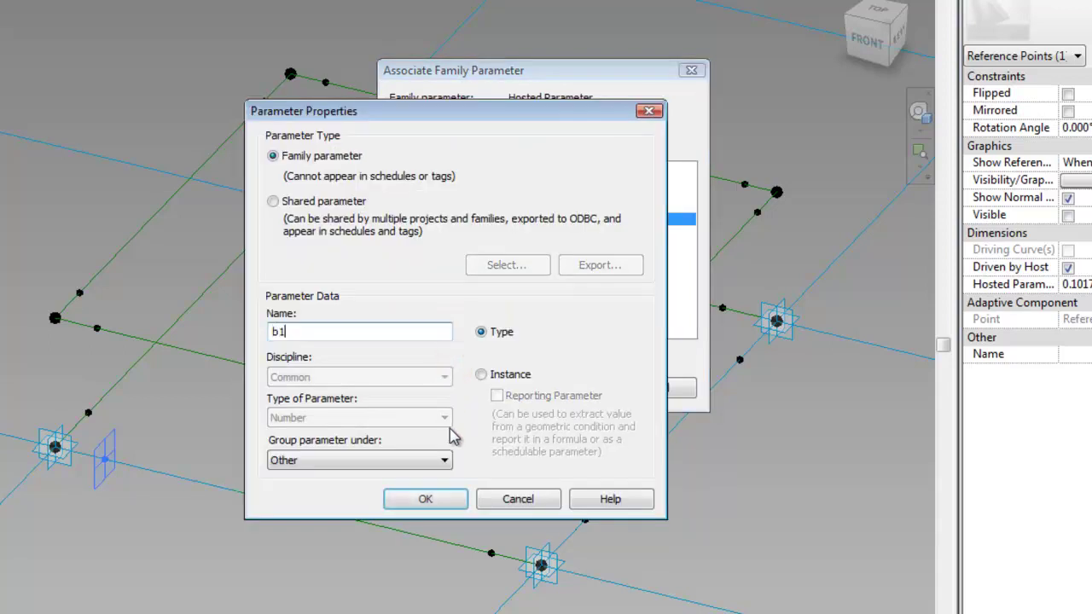
left_click(424, 499)
left_click(457, 357)
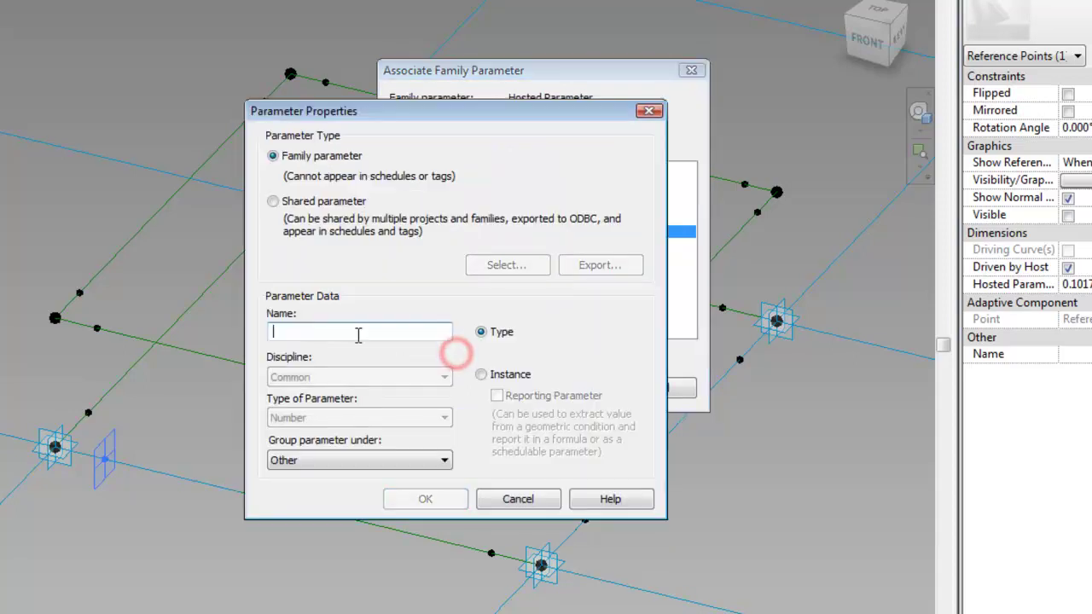
type("b2")
left_click(425, 499)
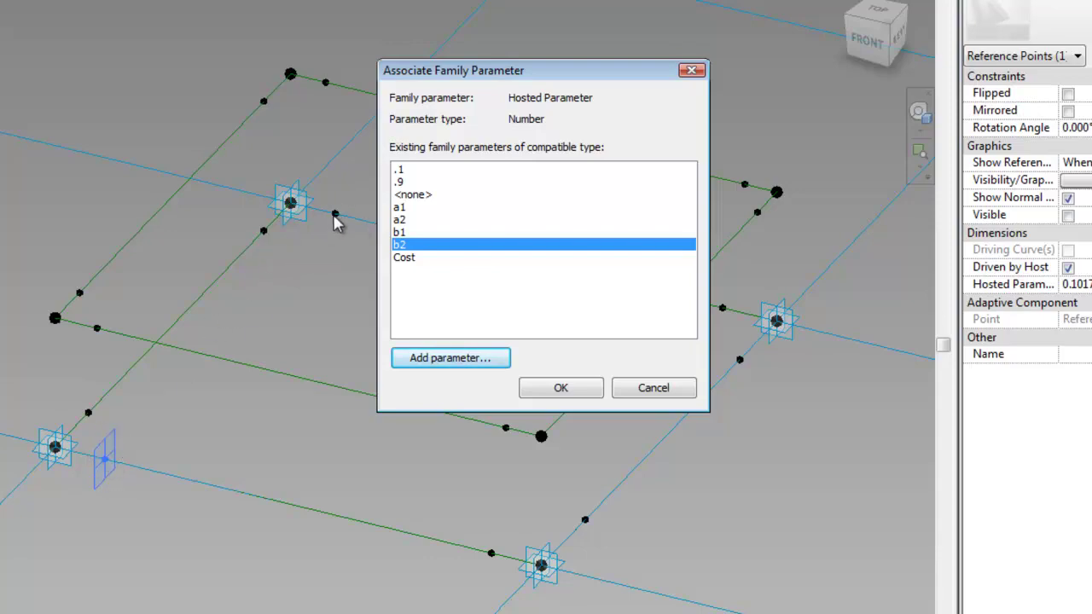
left_click(421, 208)
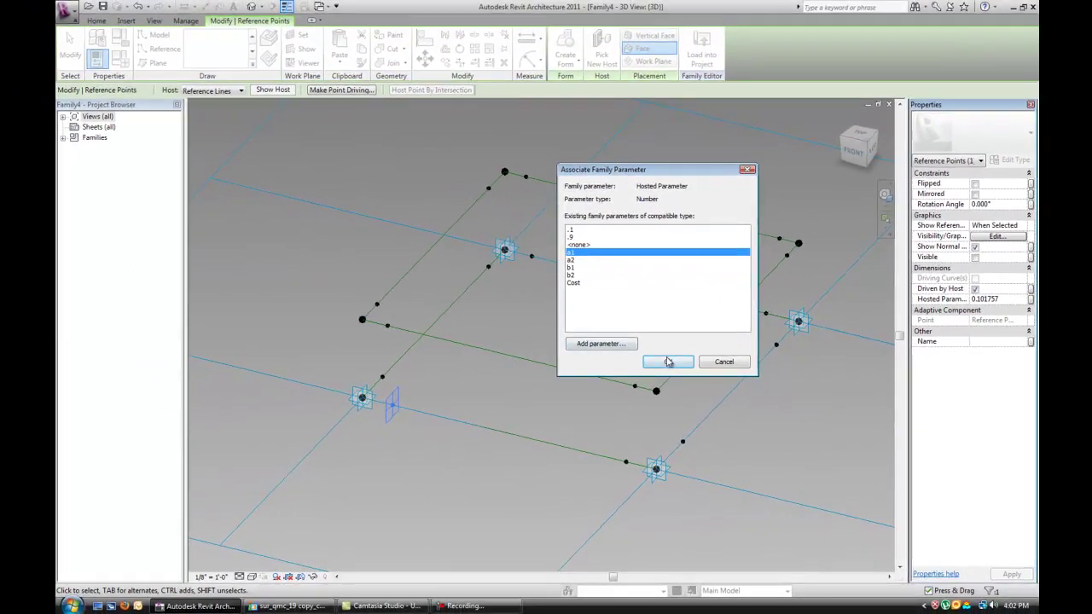
Step: Confirm the a1 link, then in Family Types set .1 to 0.1 and .9 to 0.9
left_click(659, 363)
left_click(409, 216)
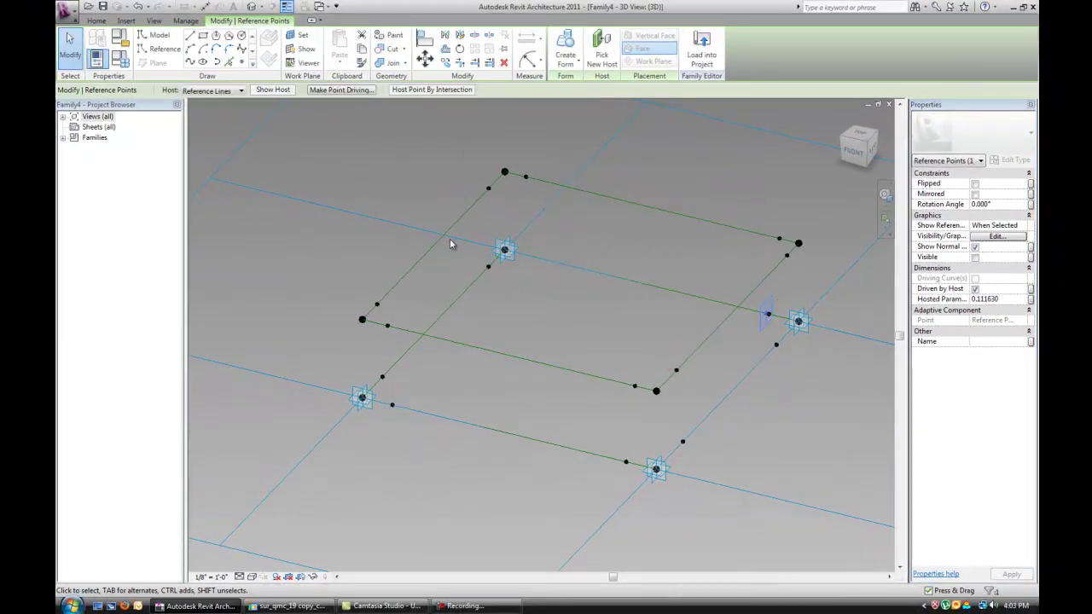
left_click(124, 53)
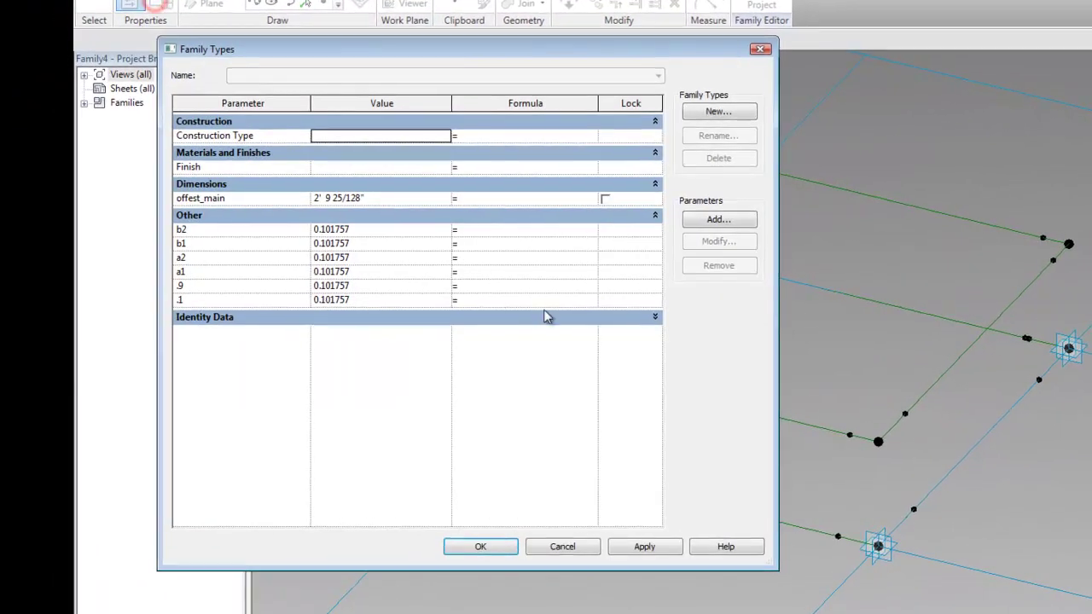
left_click(366, 228)
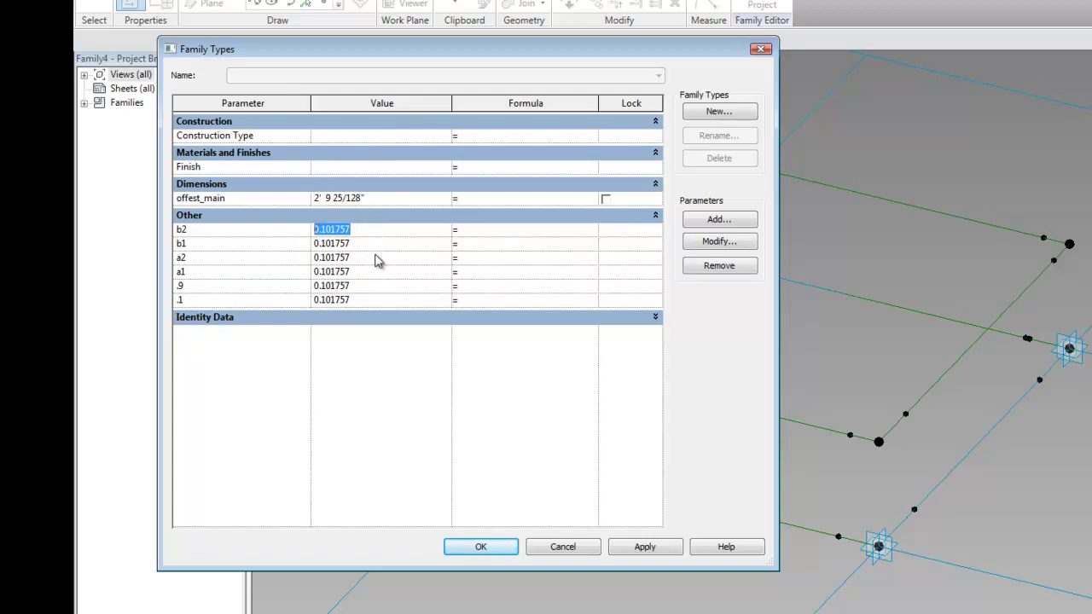
left_click(362, 298)
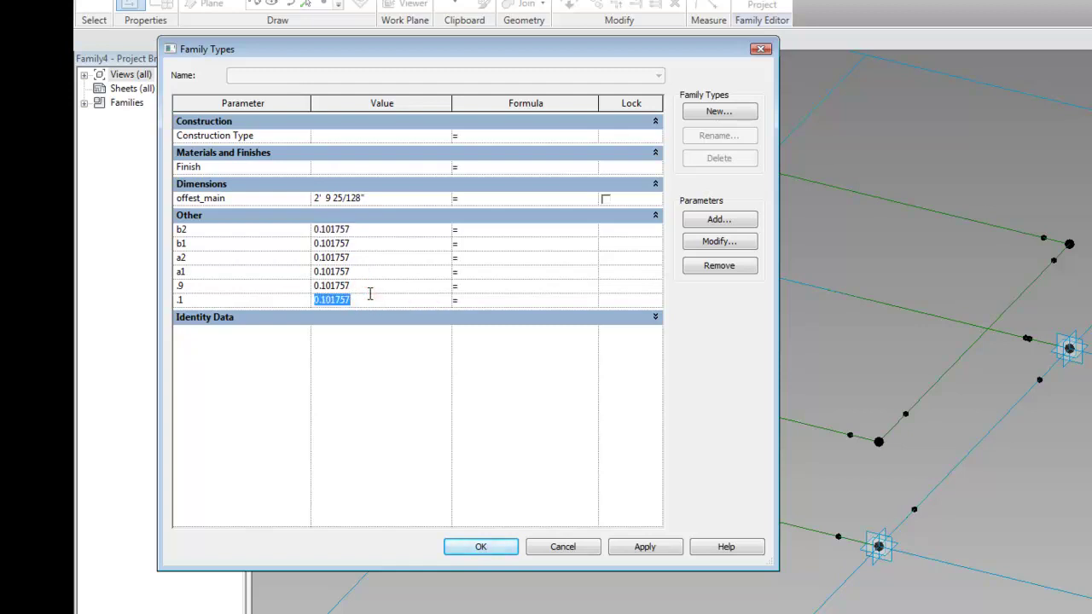
type("0.1")
left_click(366, 286)
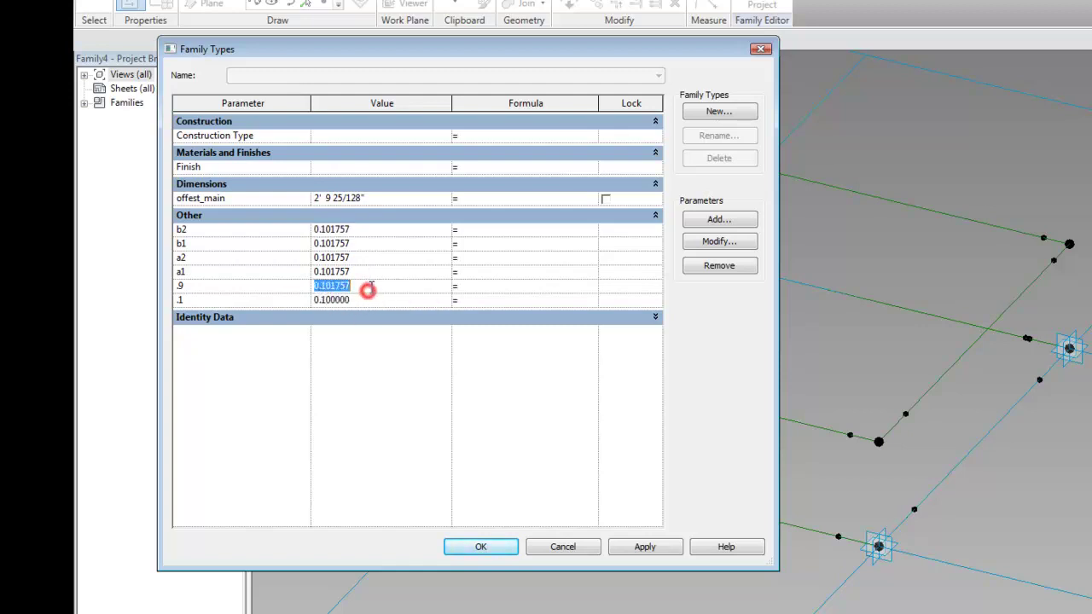
type("0.9")
left_click(365, 273)
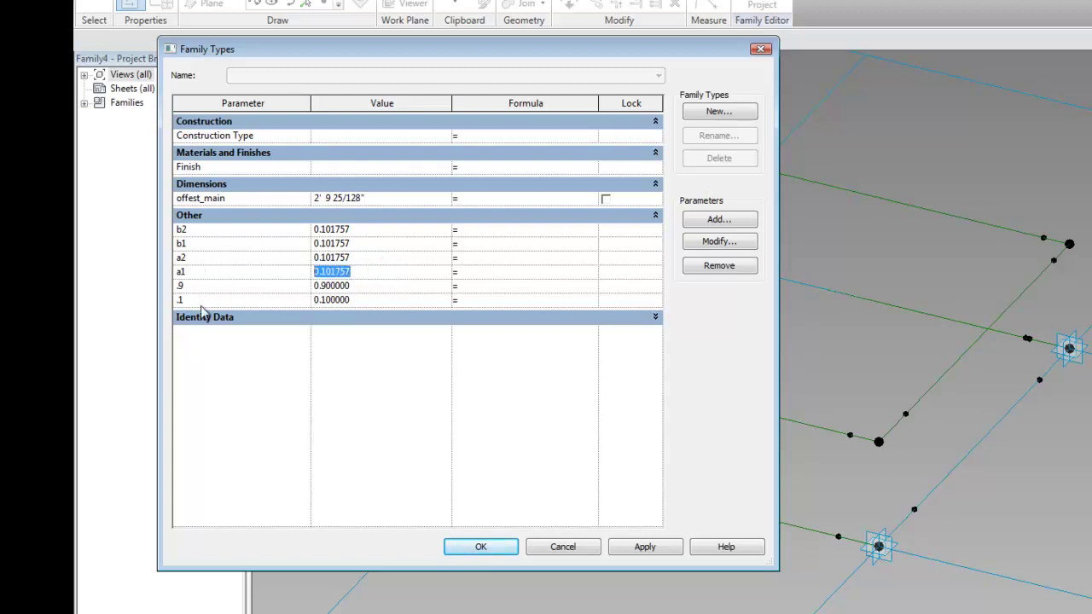
Step: Set a1 to 0.1, a2 to 0.9 and b1 to 0.1
type("0.1")
left_click(367, 256)
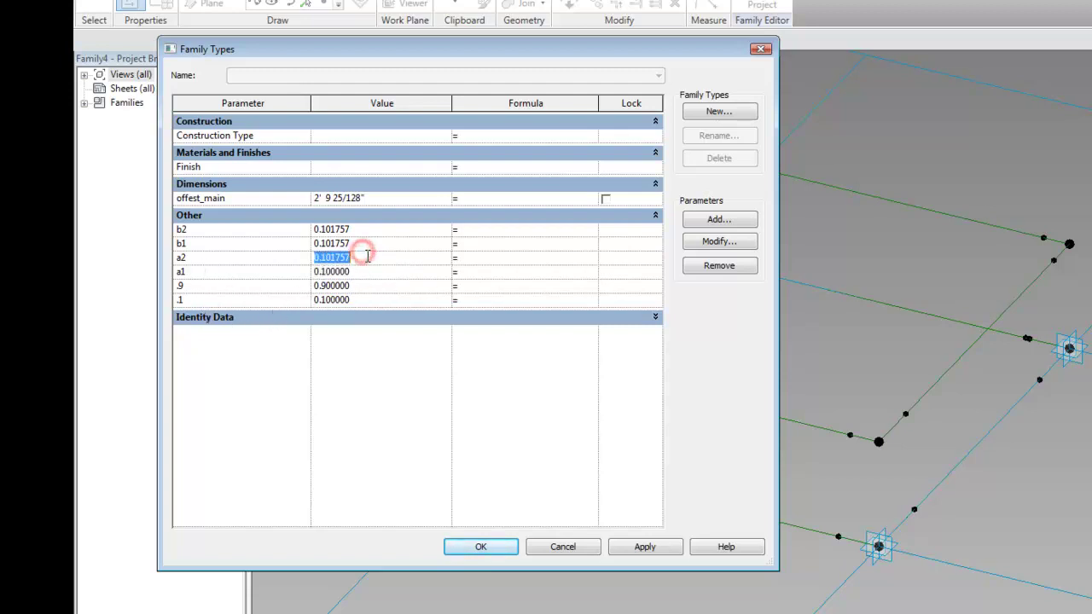
left_click(375, 259)
type("0.9")
left_click(370, 247)
left_click(378, 243)
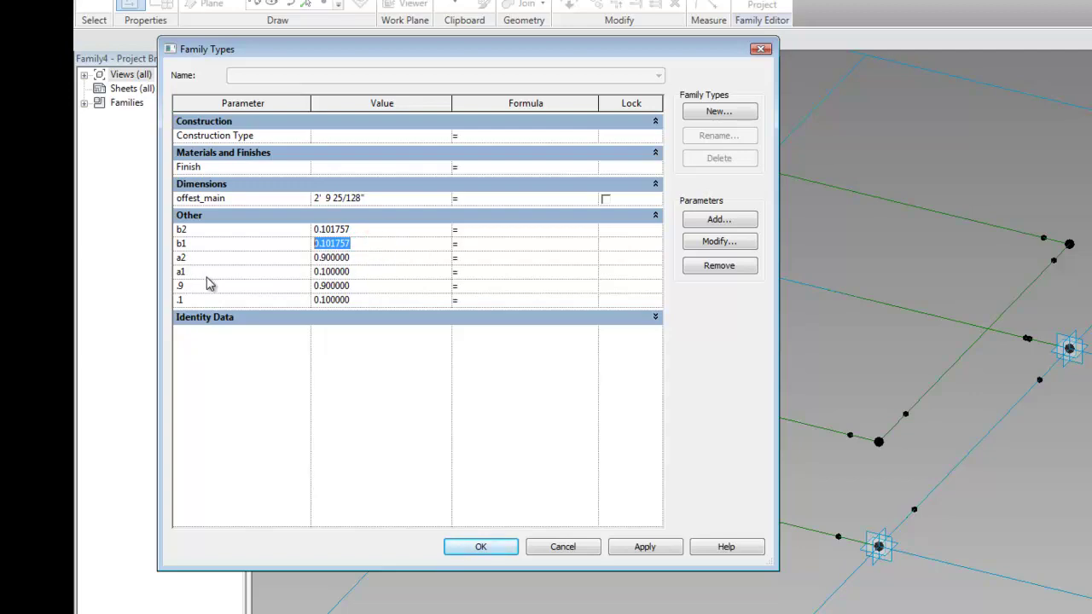
type("0.1")
left_click(378, 229)
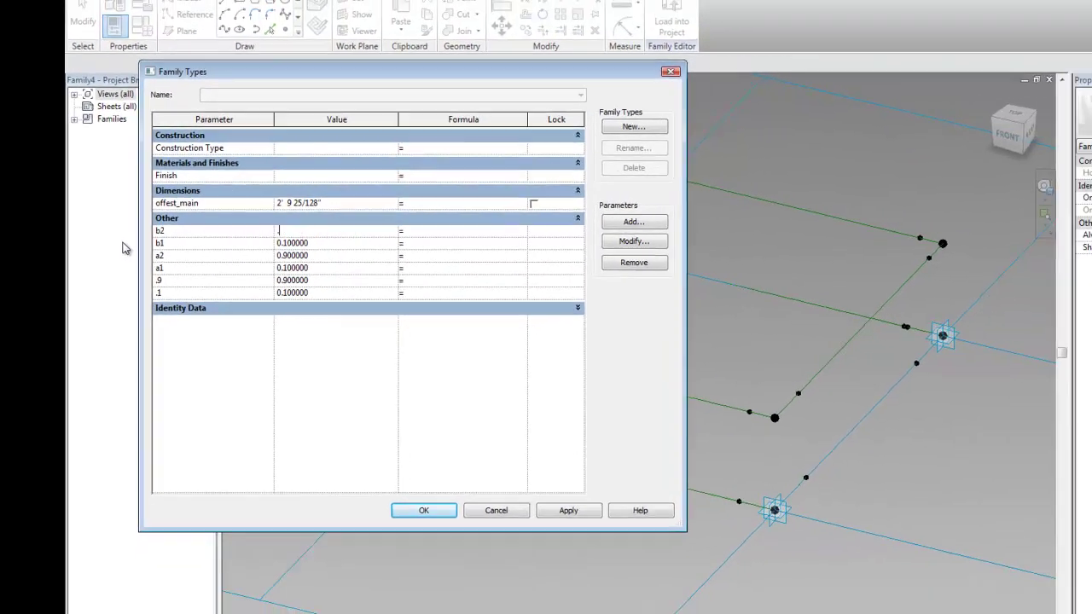
Step: Apply the new family type values and close Family Types
left_click(568, 510)
left_click(423, 510)
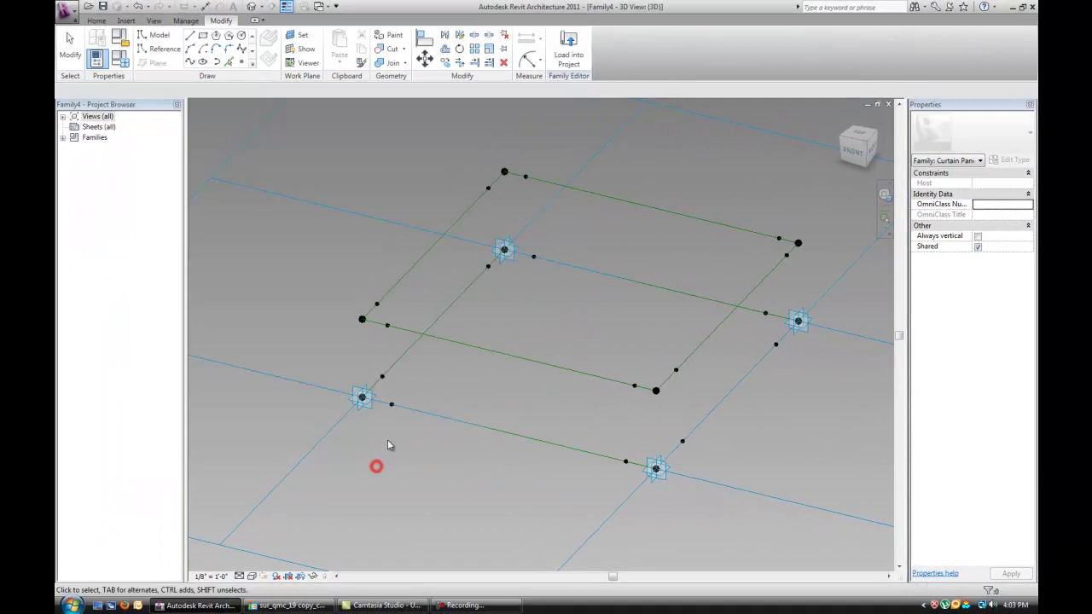
scroll(553, 339, "down", 2)
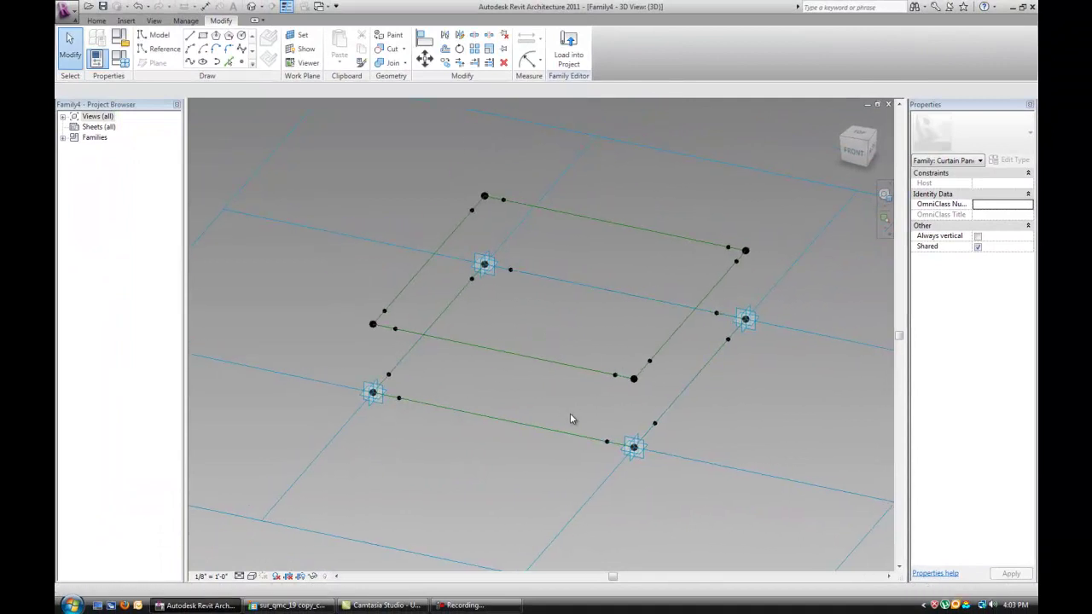
scroll(571, 418, "up", 1)
Step: Link the lower green line's reference point hosted position to b2
left_click(611, 445)
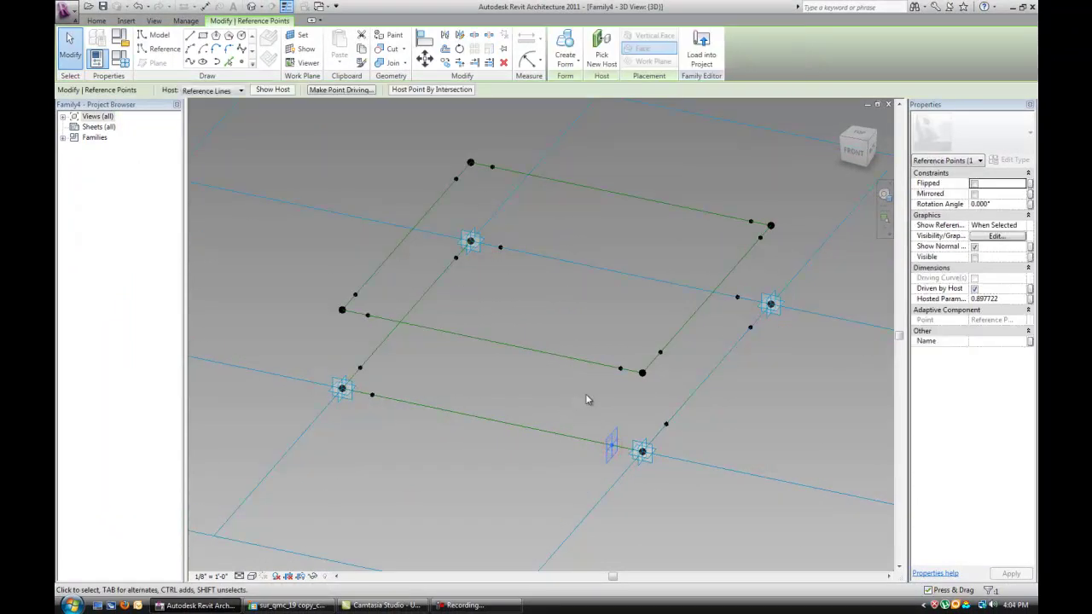
left_click(1029, 299)
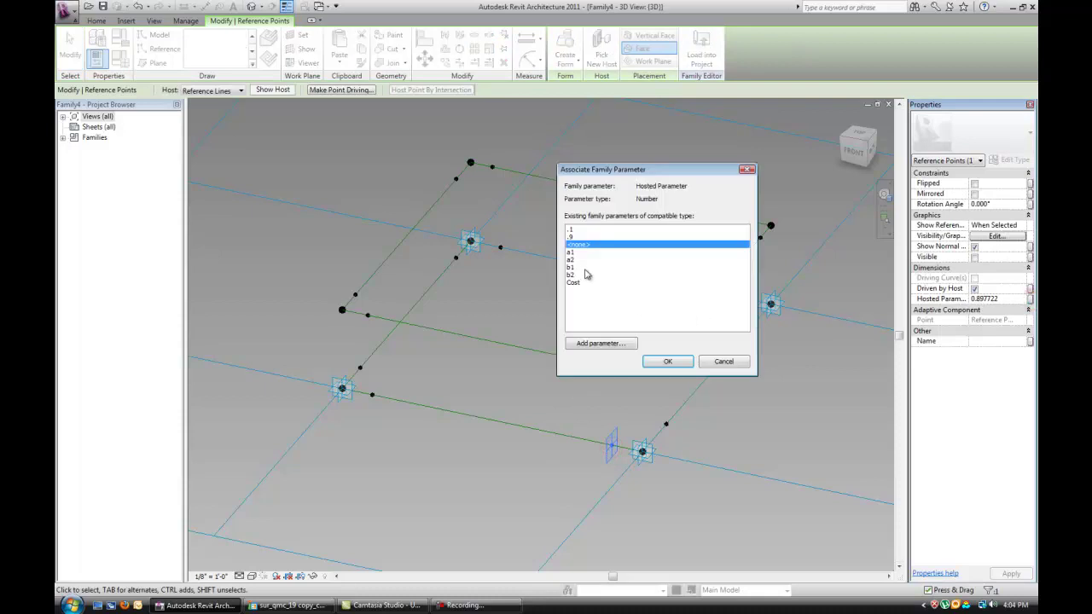
left_click(585, 273)
left_click(674, 362)
left_click(588, 341)
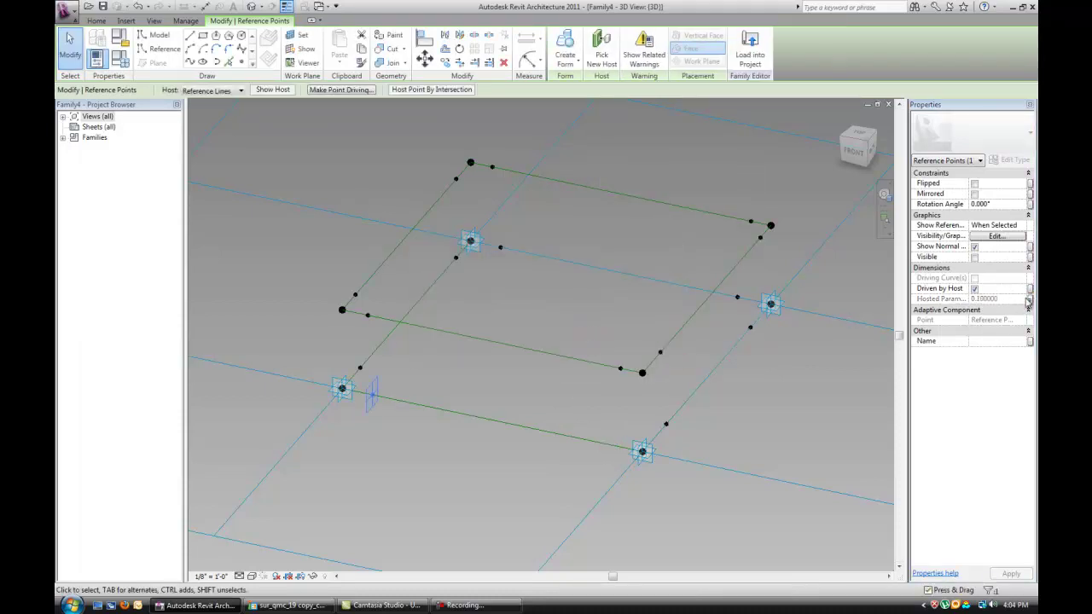
left_click(1028, 300)
left_click(579, 274)
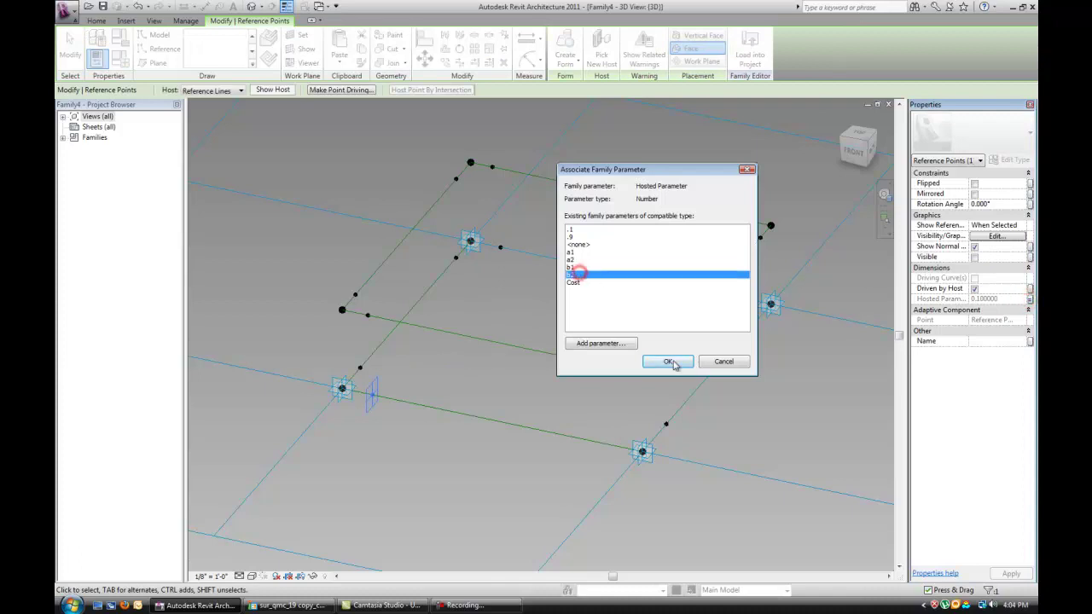
left_click(667, 360)
key("Escape")
Step: Link the next hosted reference point's position to b2
left_click(736, 302)
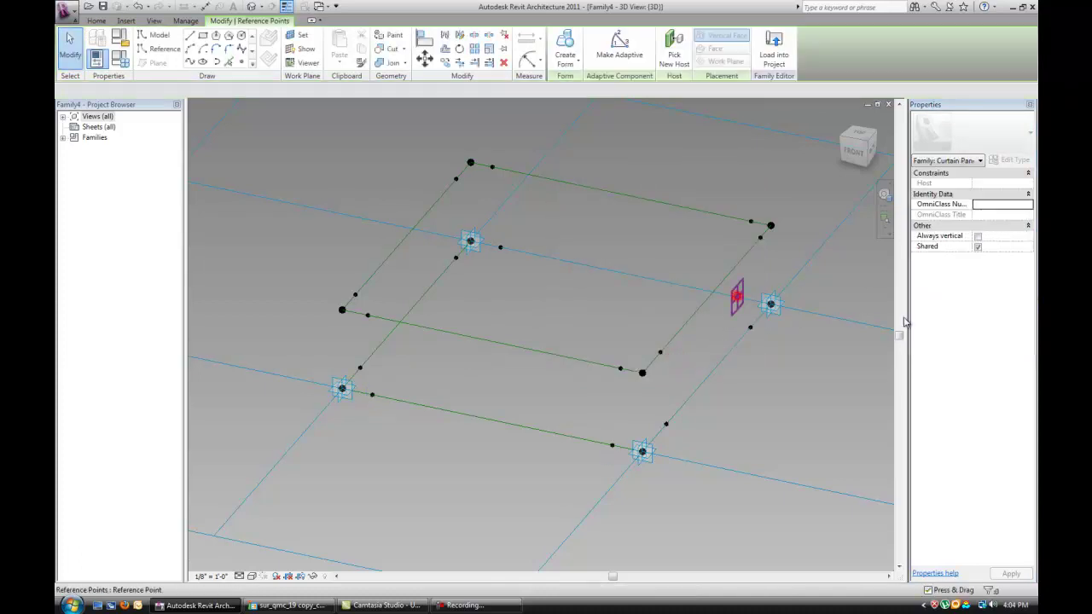
left_click(1028, 298)
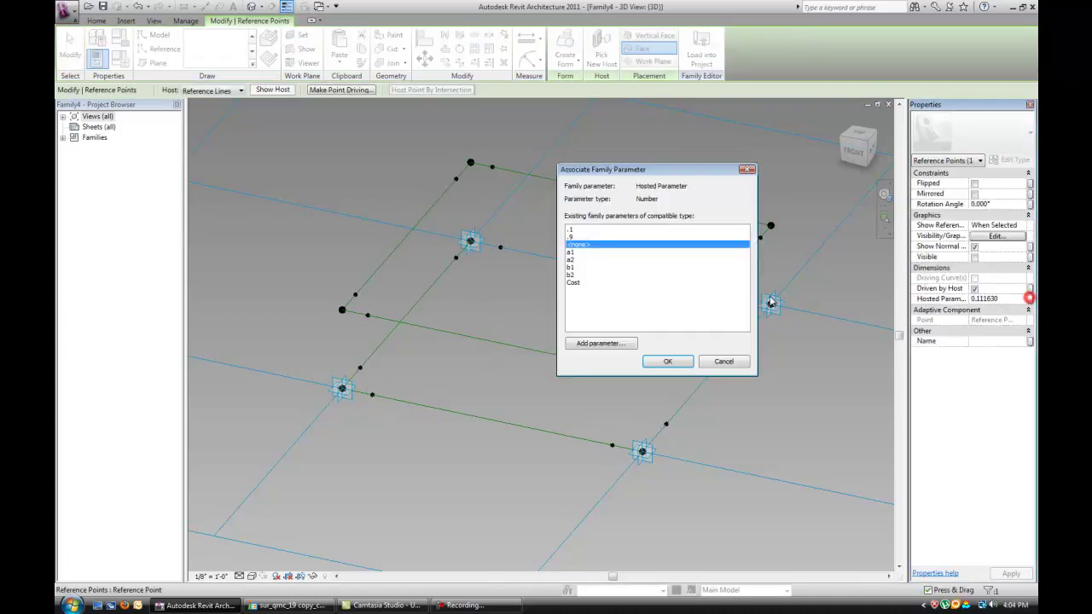
left_click(589, 275)
left_click(667, 361)
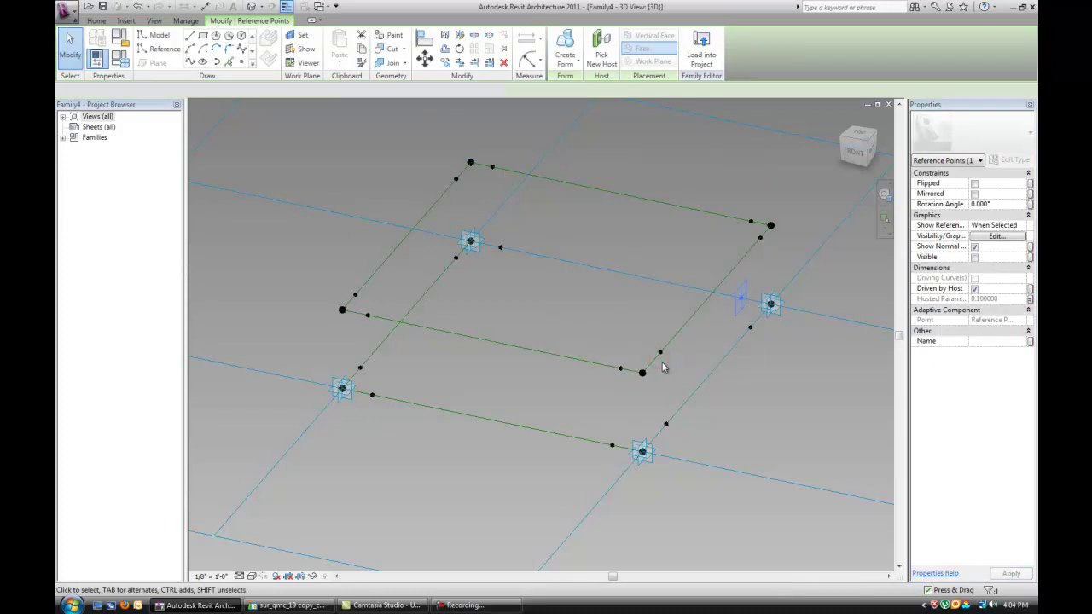
left_click(664, 367)
middle_click_drag(493, 318, 573, 304)
Step: Link two more hosted points to a2 and a1, then check the regenerated frame
left_click(578, 232)
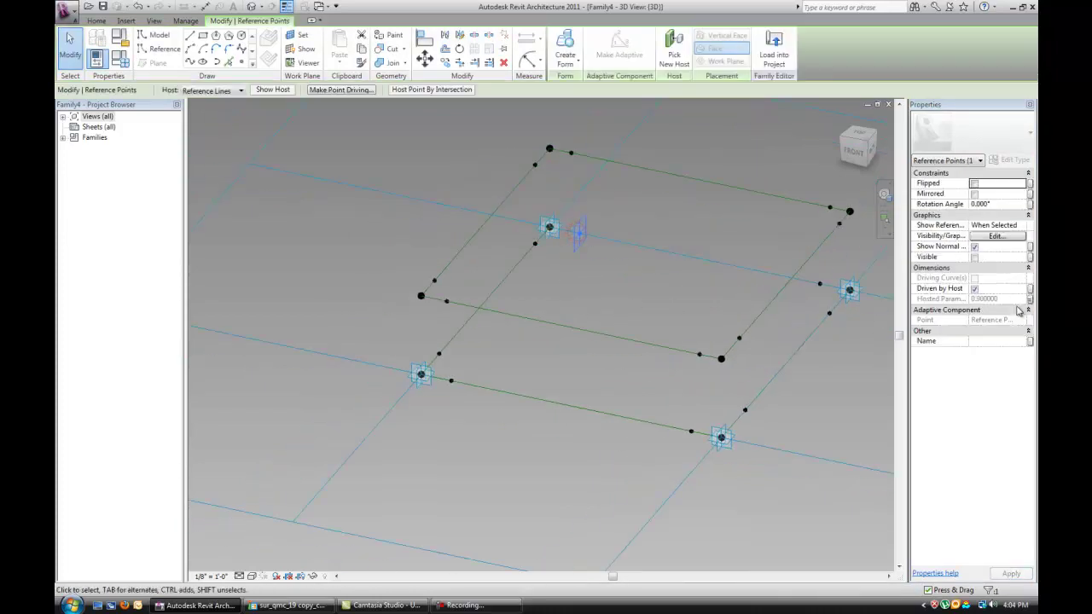
left_click(1029, 298)
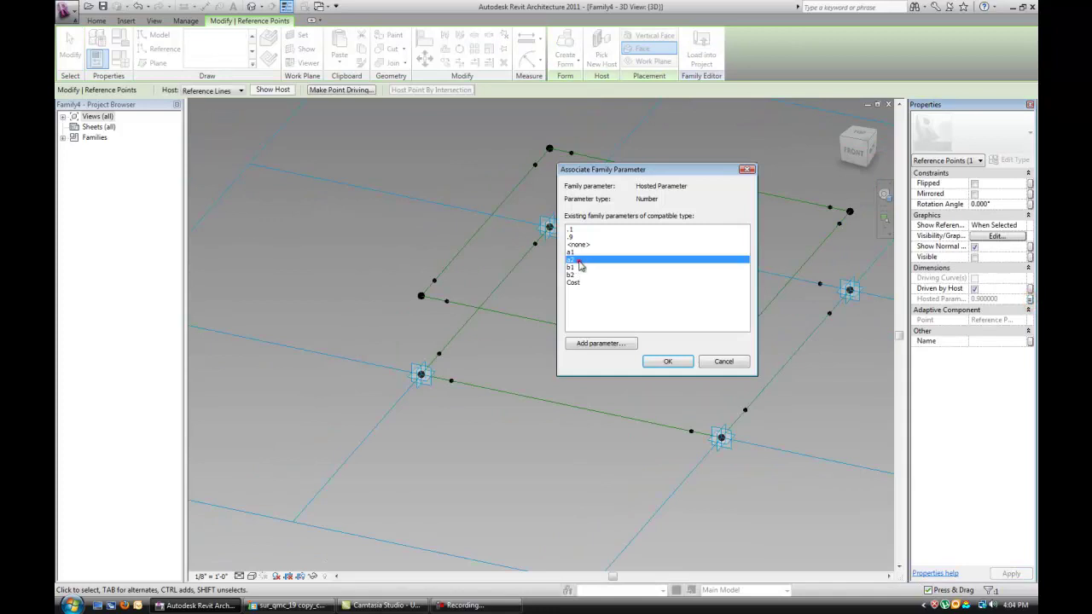
left_click(666, 361)
key("Escape")
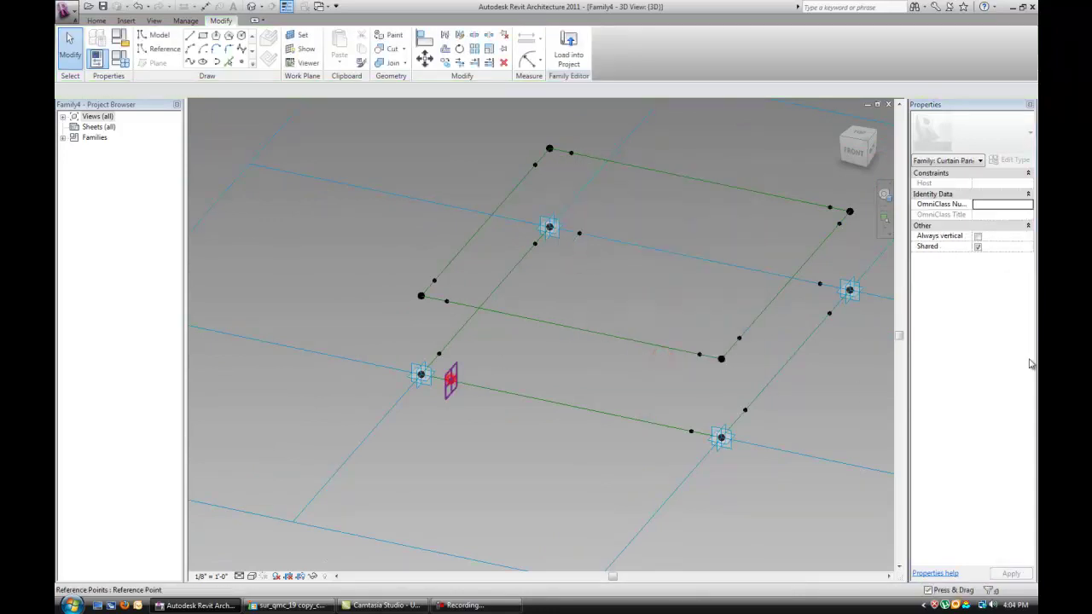
key("ctrl+Left")
left_click(1029, 298)
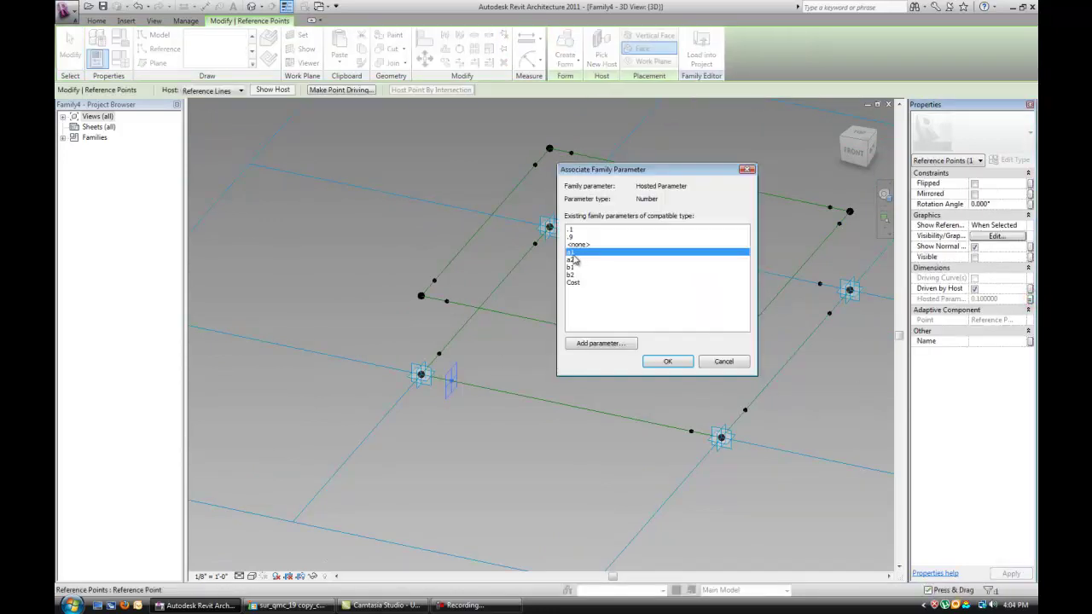
left_click(667, 362)
key("Escape")
middle_click_drag(604, 356, 570, 355, "shift")
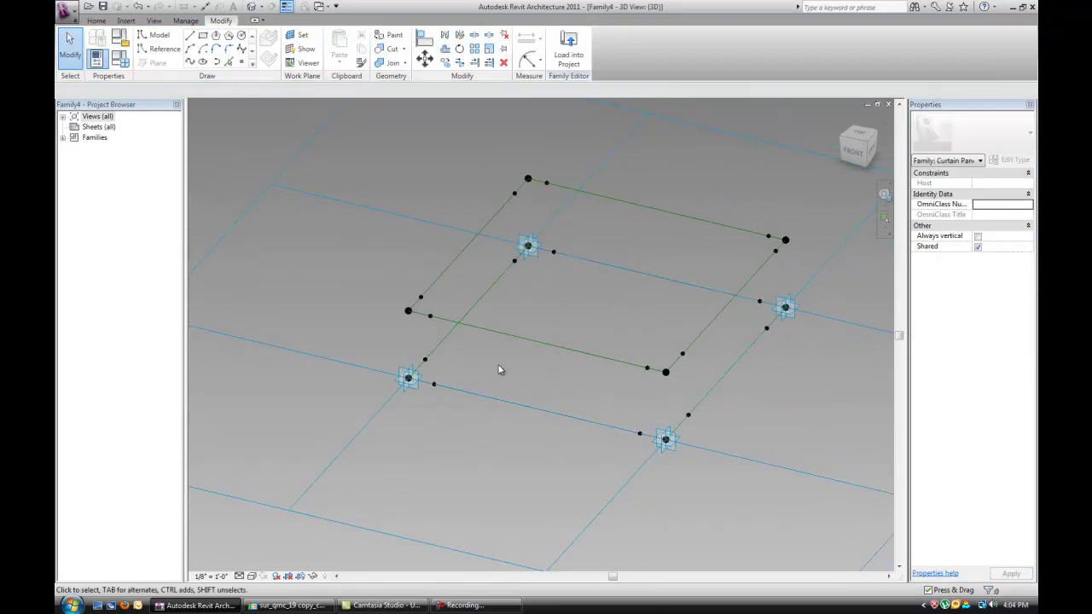
Step: Link two selected hosted reference points to the .9 family parameter
left_click(424, 359)
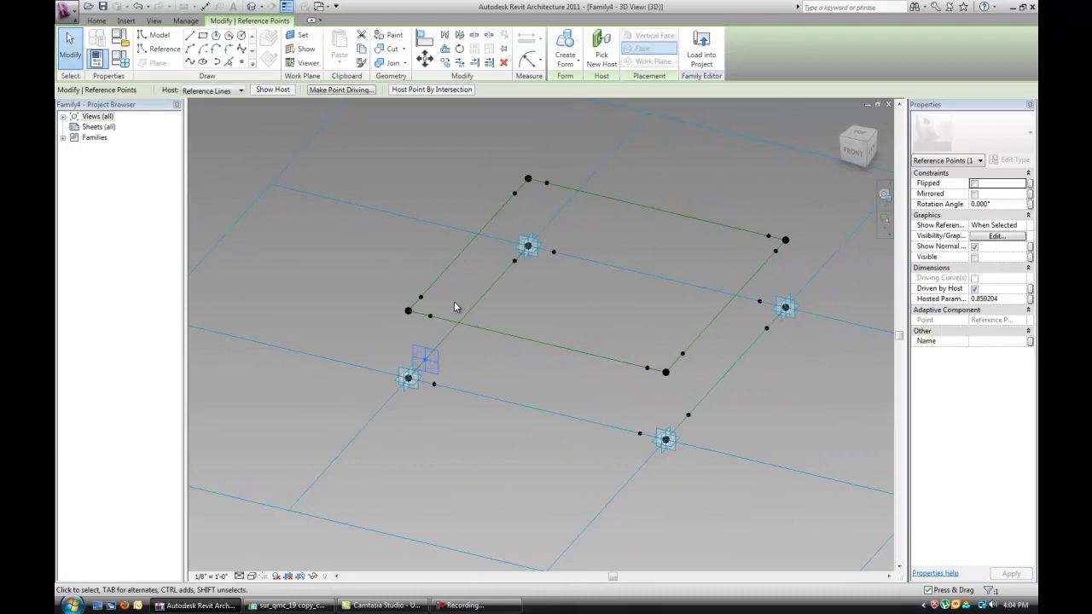
left_click(420, 298, "ctrl")
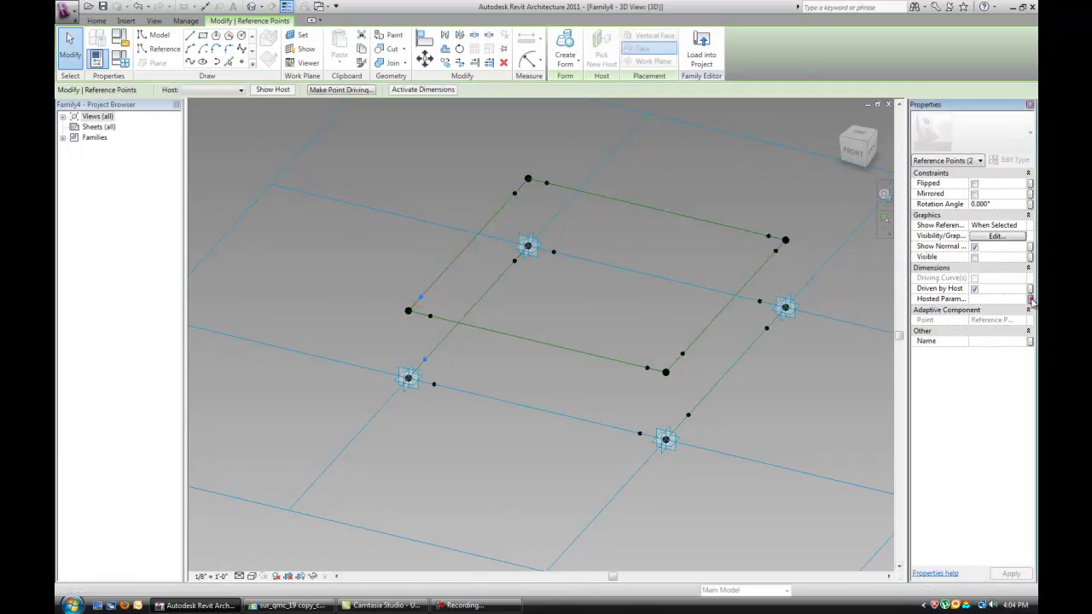
left_click(1030, 300)
left_click(578, 236)
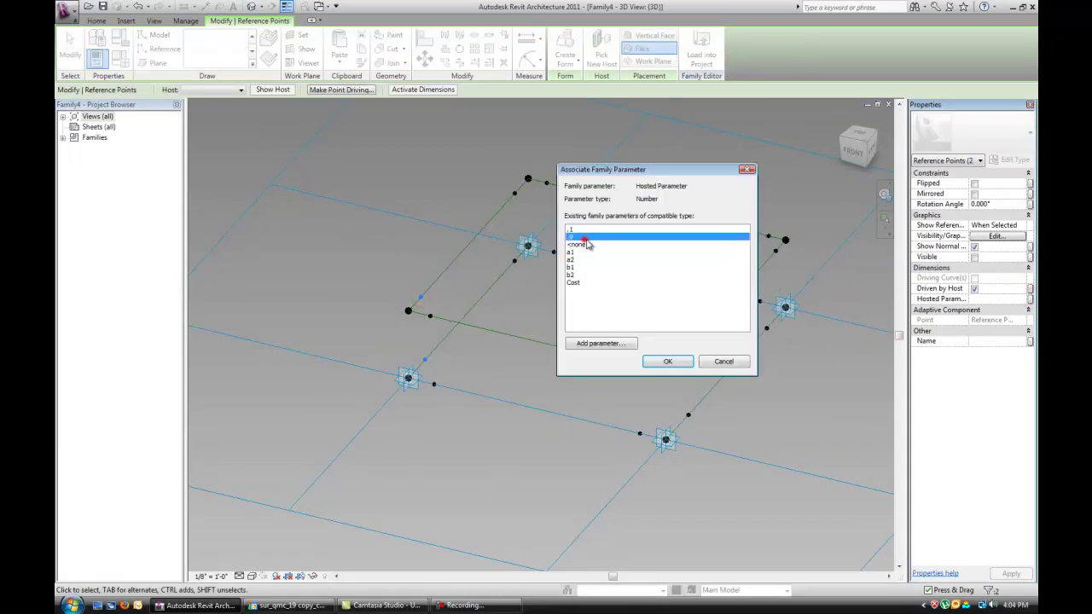
left_click(667, 360)
Step: Window-select a group of hosted points and link them to the .1 parameter
left_click(519, 267)
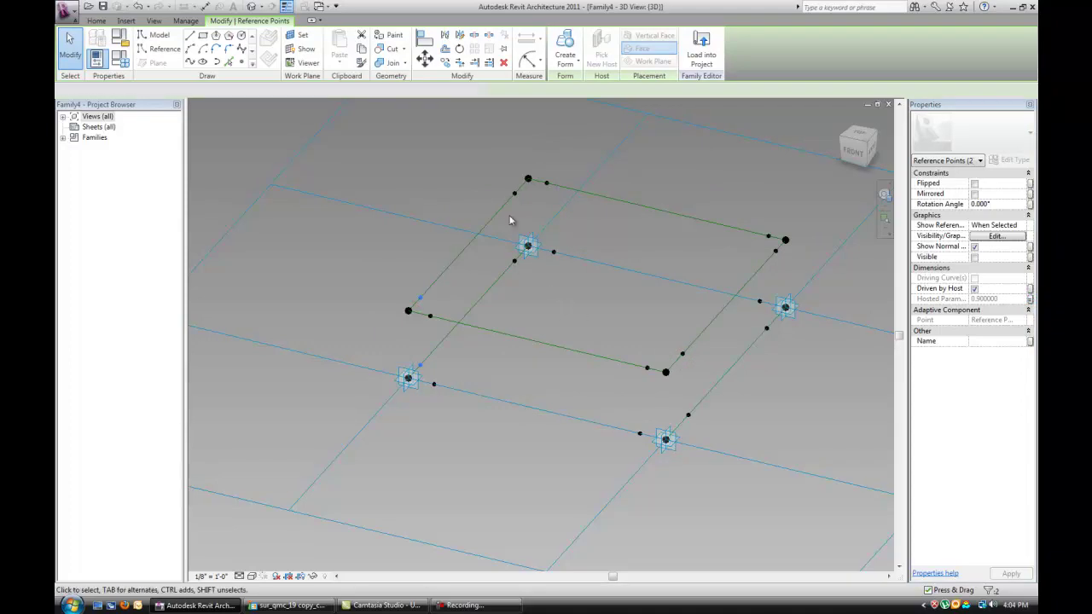
left_click(517, 265)
key("Escape")
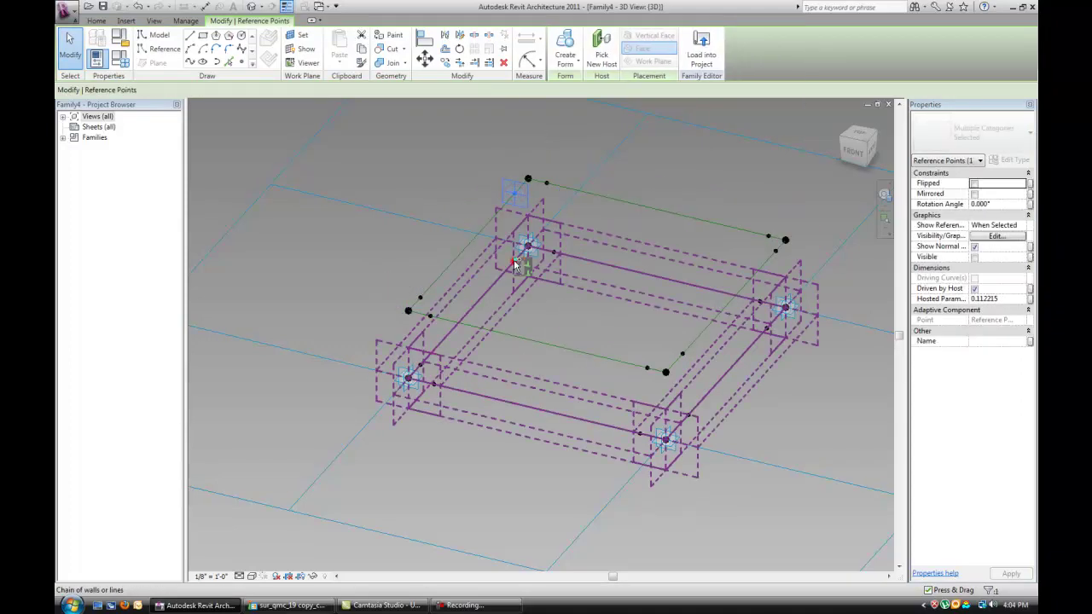
left_click_drag(501, 254, 541, 285)
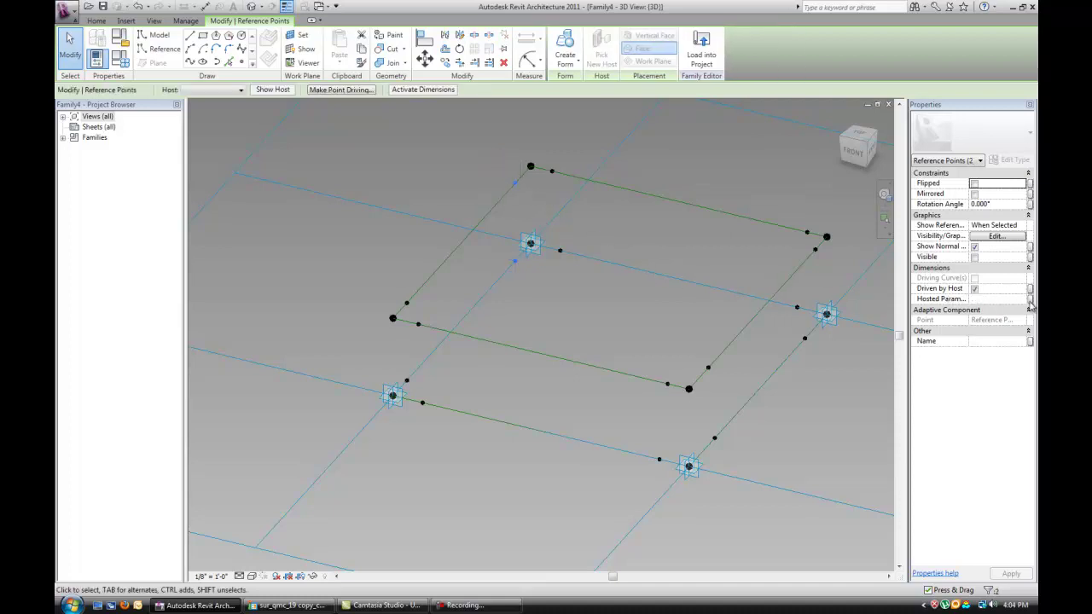
left_click(1030, 299)
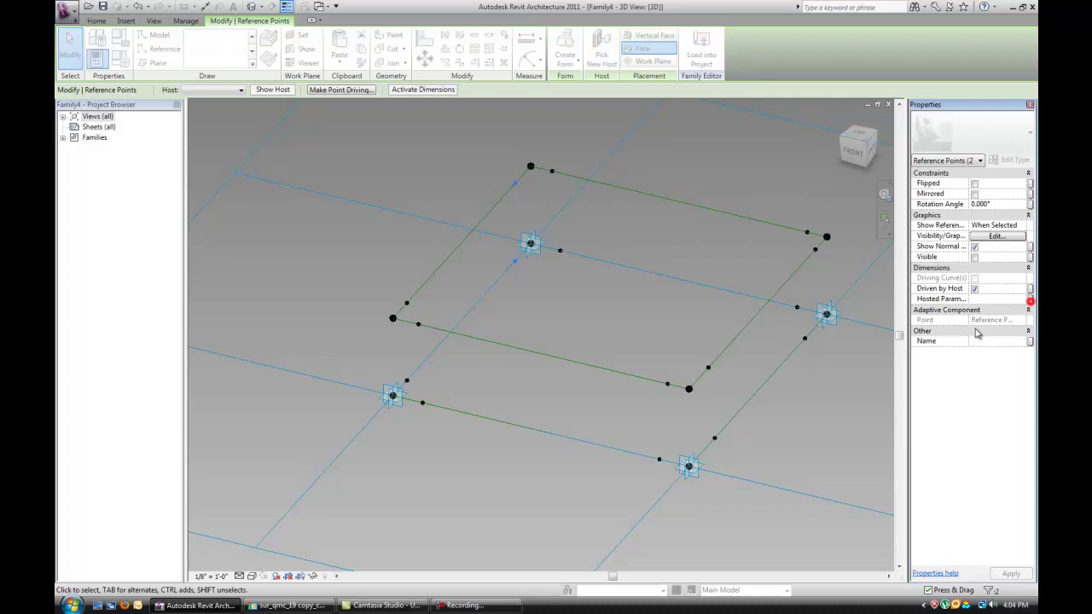
left_click(582, 230)
left_click(669, 361)
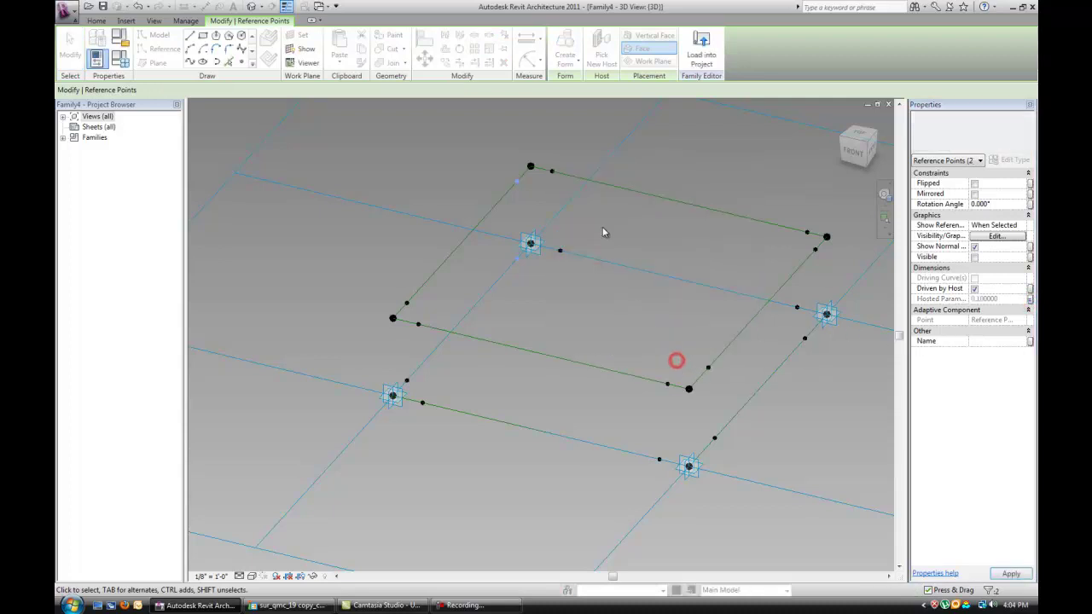
Step: Window-select another hosted point and associate it with a family parameter
key("Escape")
left_click_drag(541, 139, 604, 273)
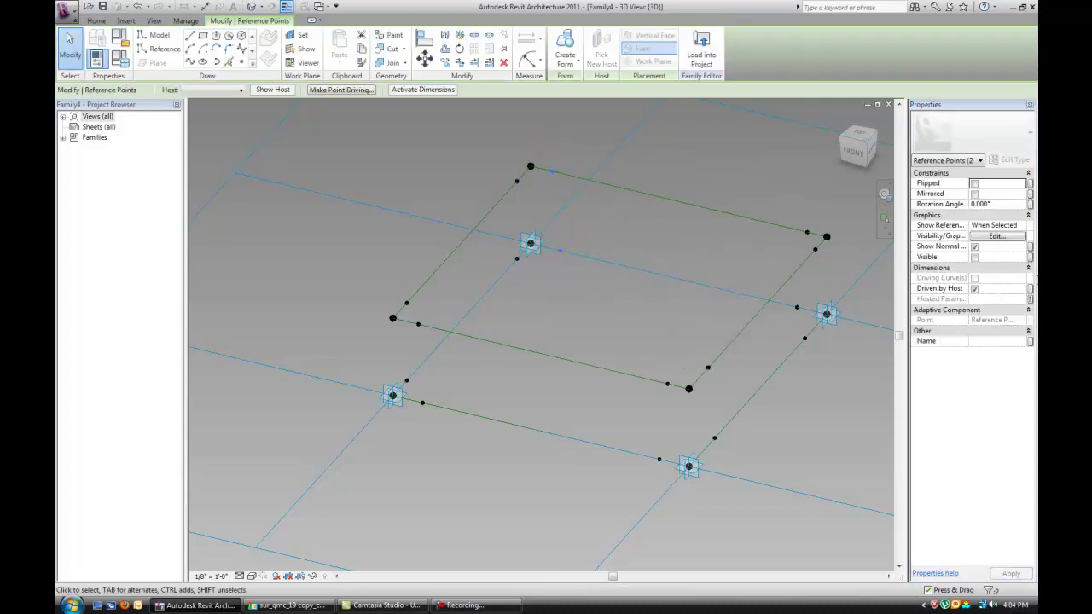
left_click(1029, 299)
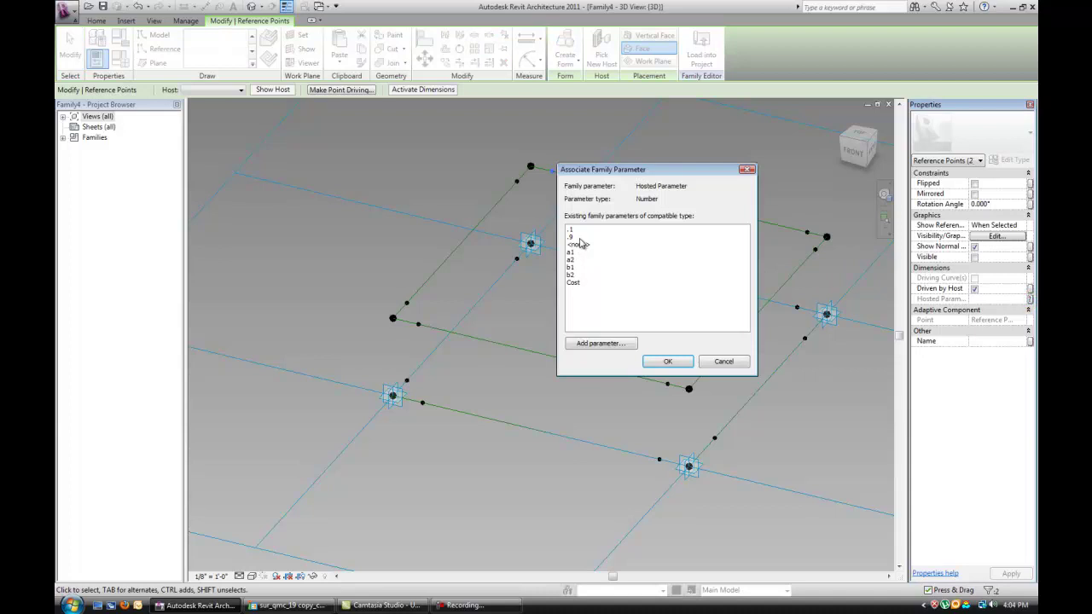
double_click(635, 247)
left_click(634, 246)
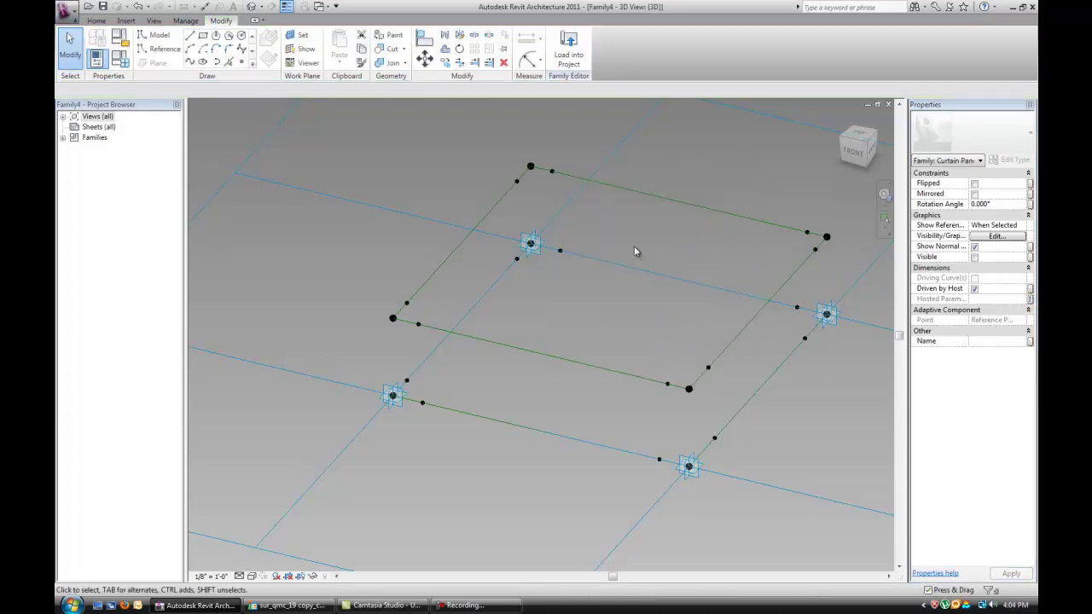
Step: Link the top-left hosted reference point to the .9 parameter
left_click(551, 171)
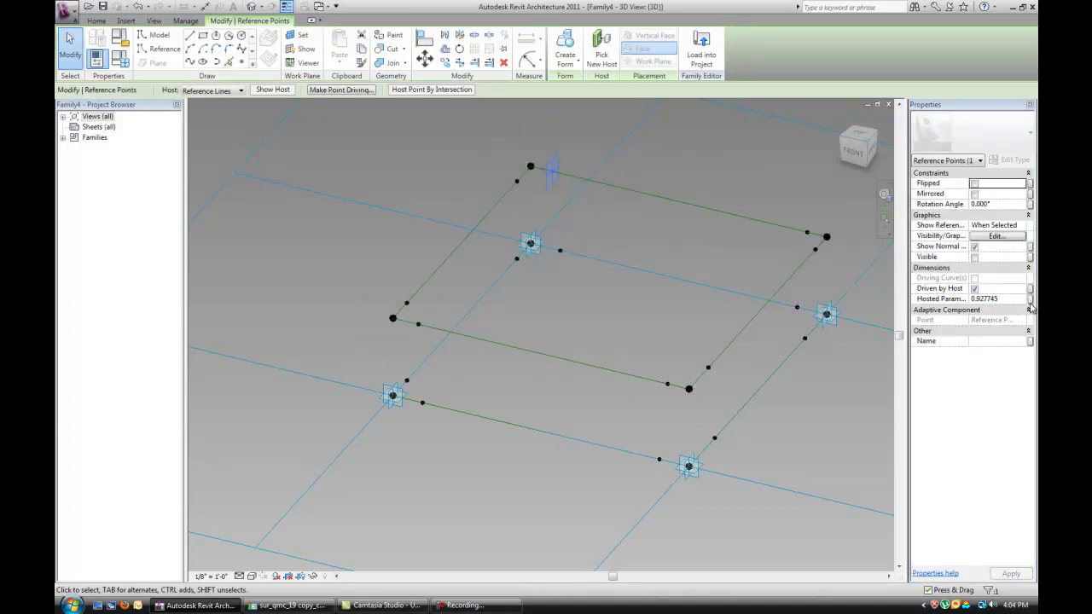
left_click(1030, 300)
left_click(581, 237)
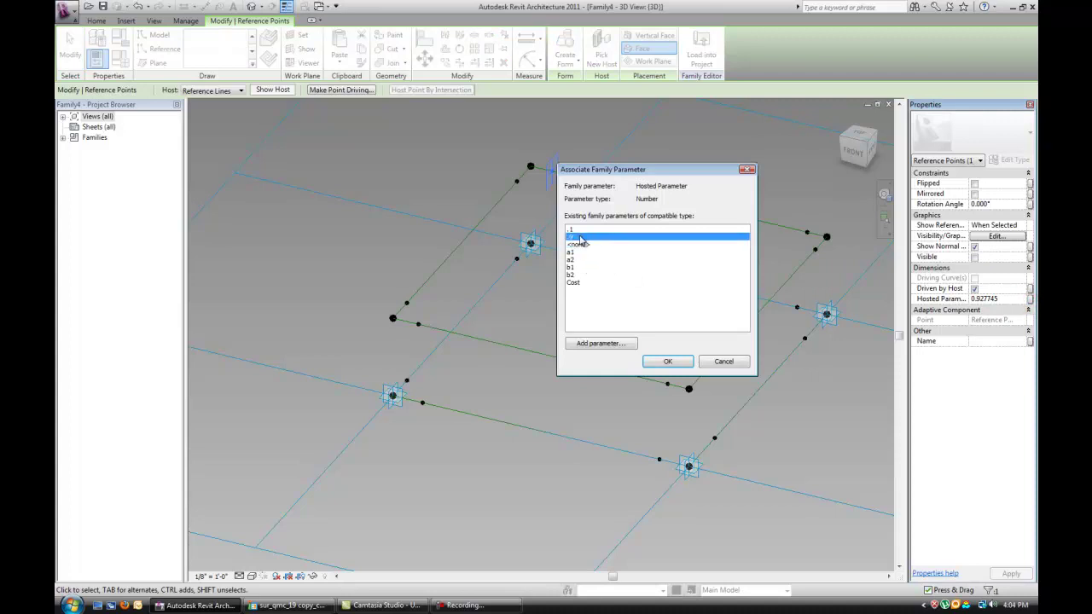
left_click(670, 362)
key("Escape")
Step: Link the next hosted point to .1, then relink it to .9 instead
left_click(837, 325)
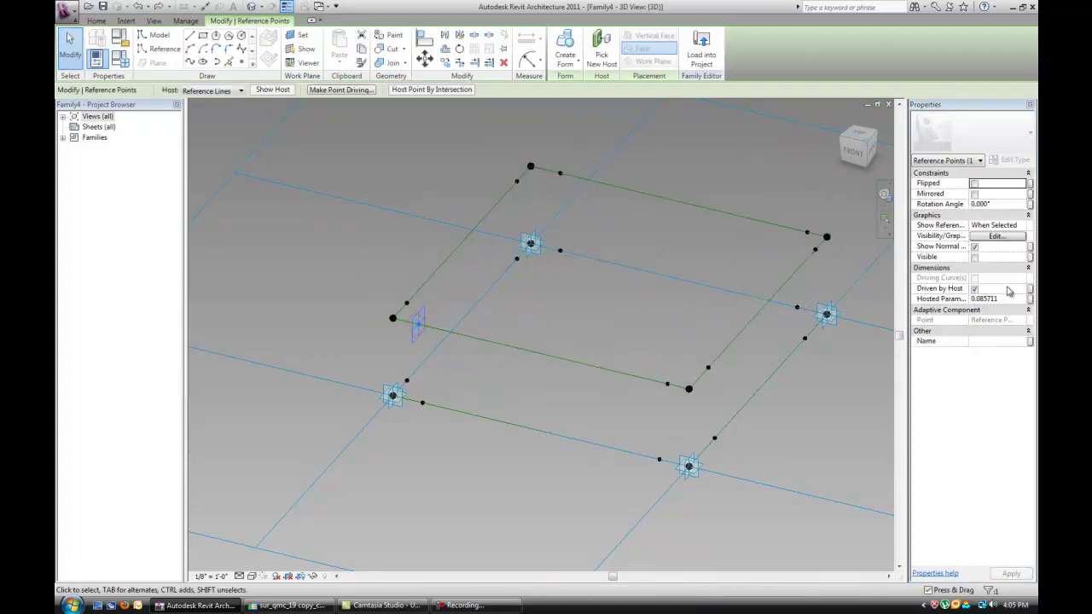
left_click(1030, 299)
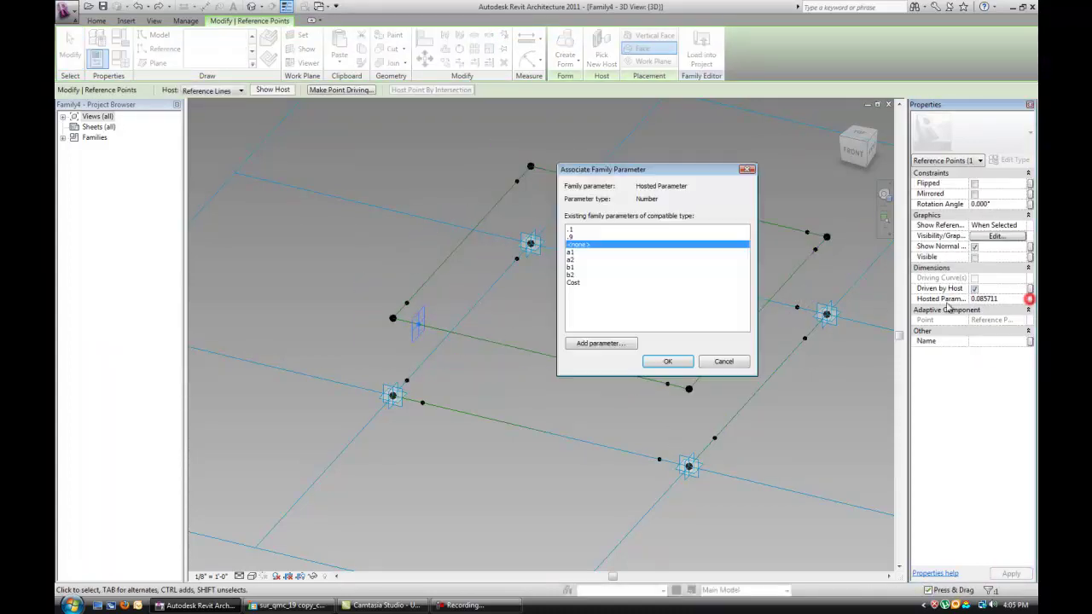
left_click(576, 230)
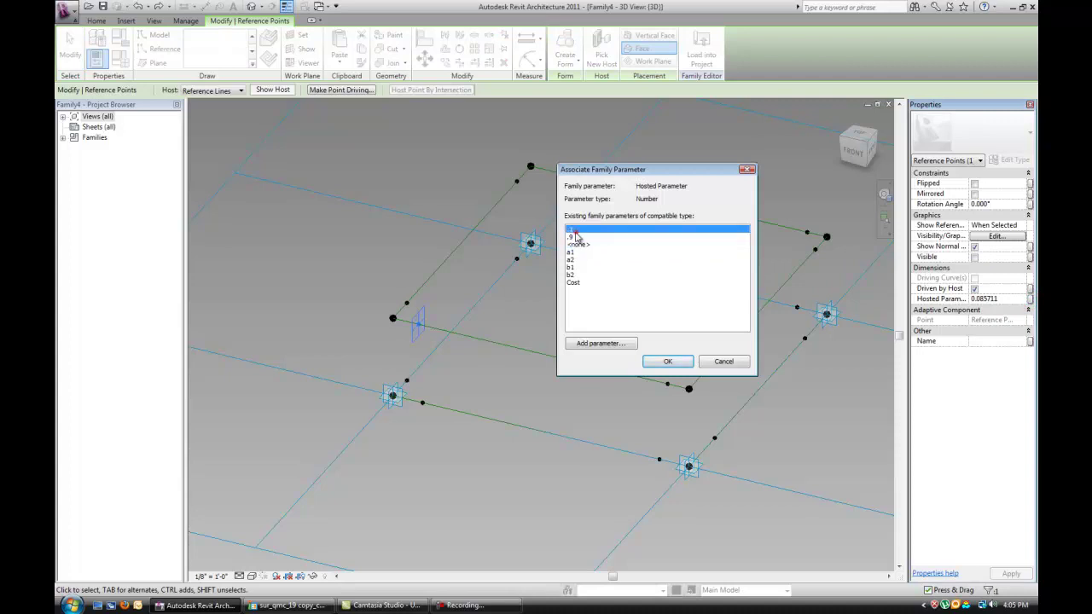
left_click(670, 362)
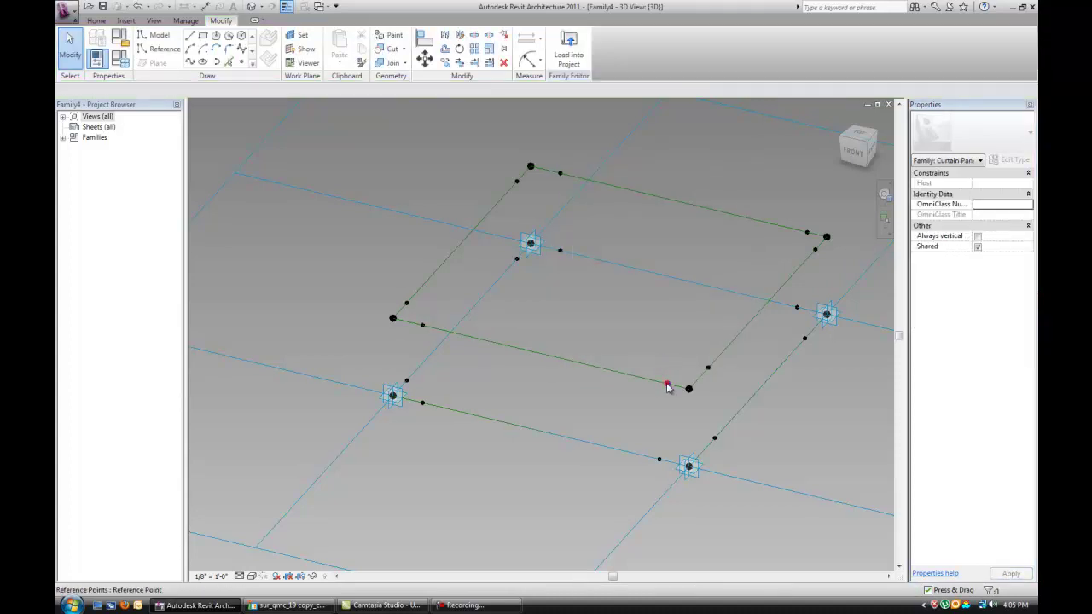
left_click(1028, 299)
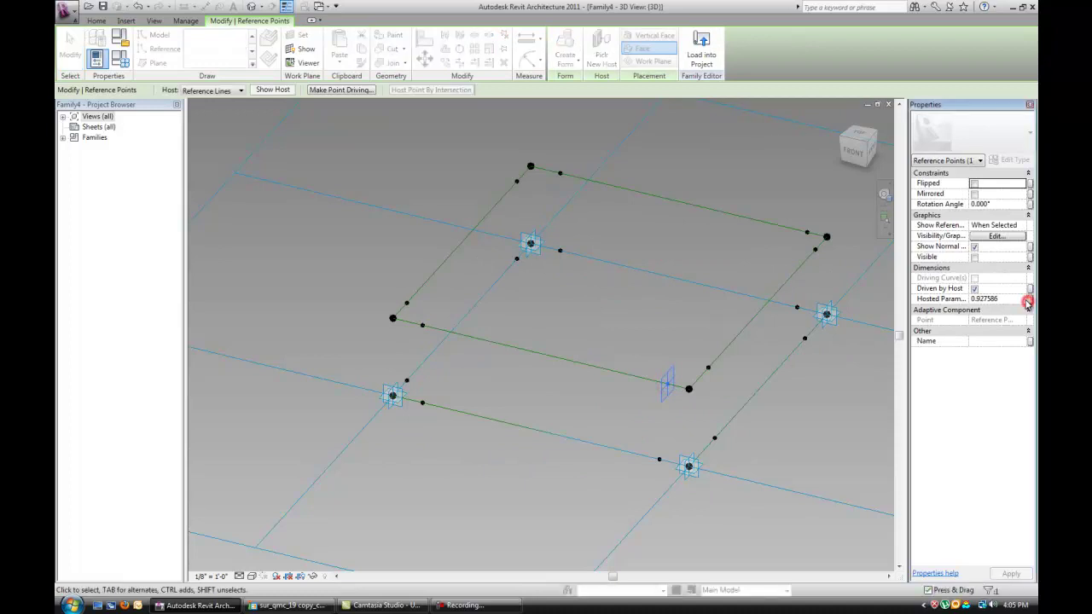
left_click(597, 230)
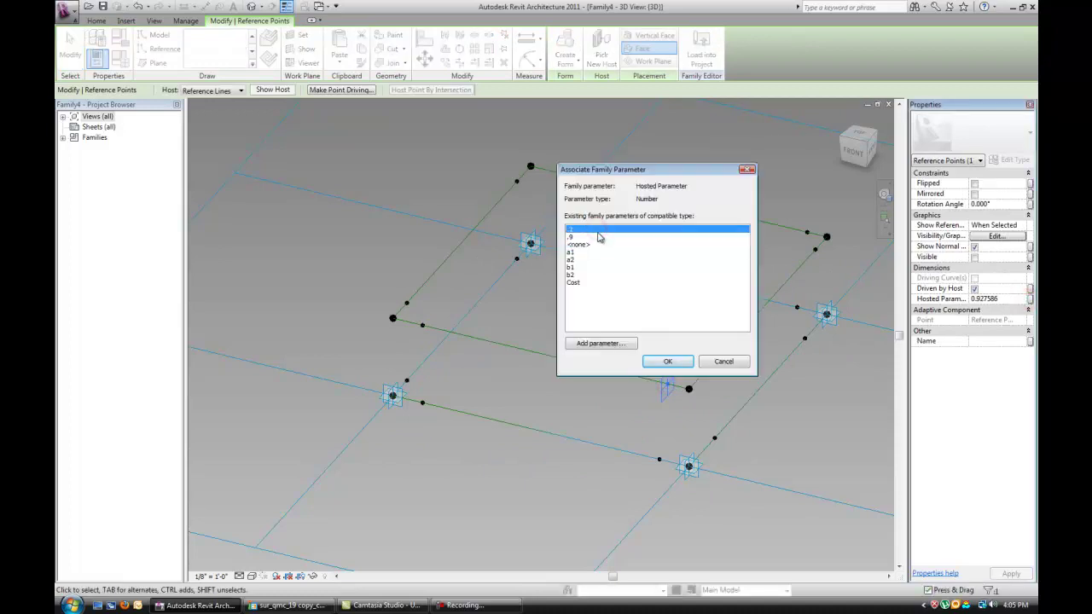
left_click(597, 238)
left_click(669, 361)
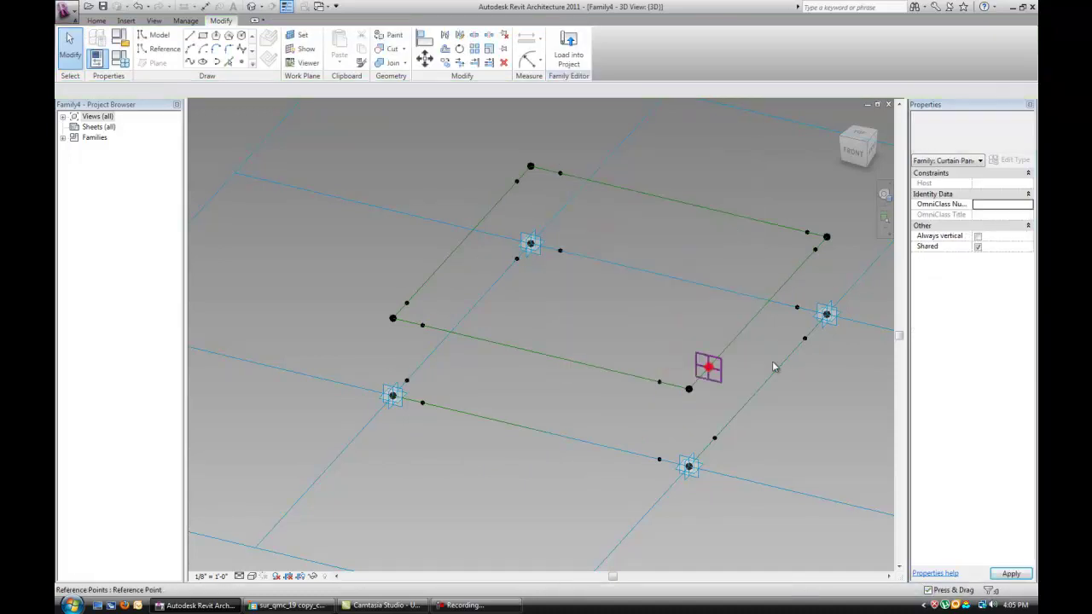
Step: Link two more hosted points to the .1 parameter
left_click(1031, 299)
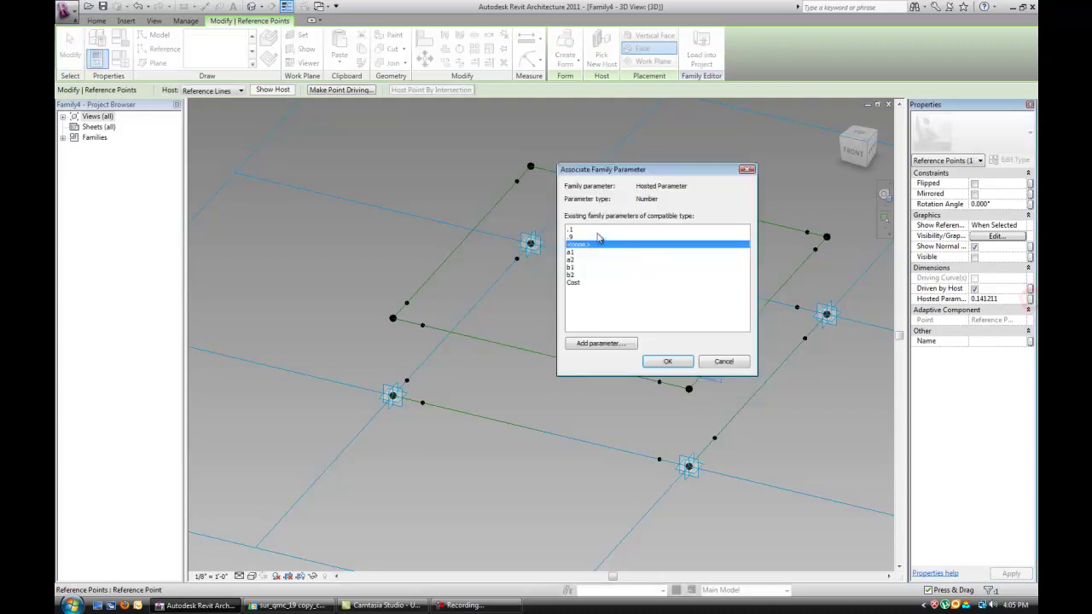
left_click(596, 232)
left_click(671, 363)
left_click(815, 248)
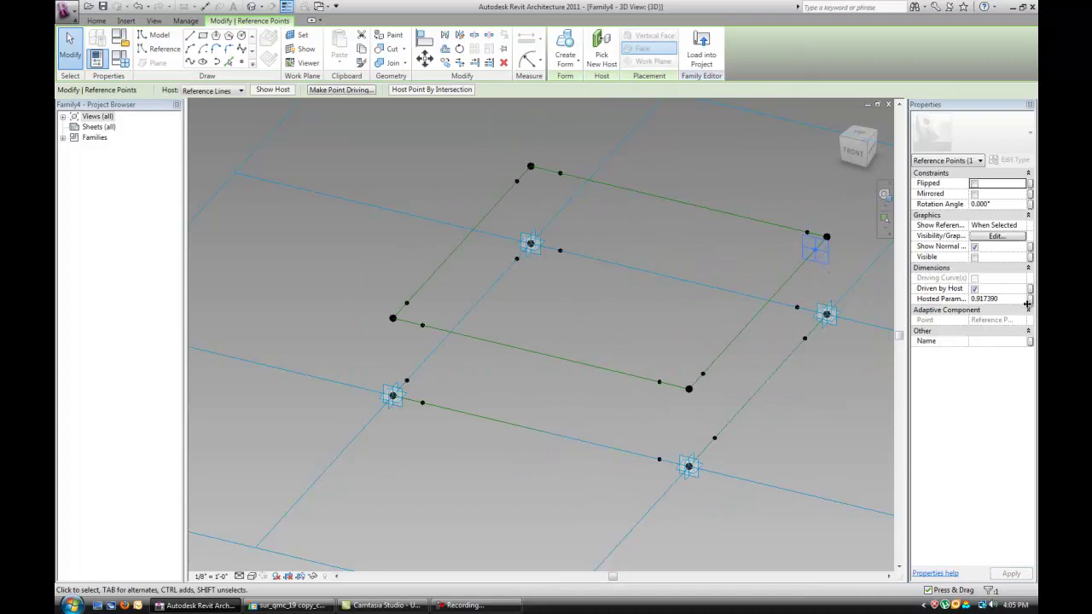
left_click(1028, 304)
left_click(597, 235)
left_click(670, 355)
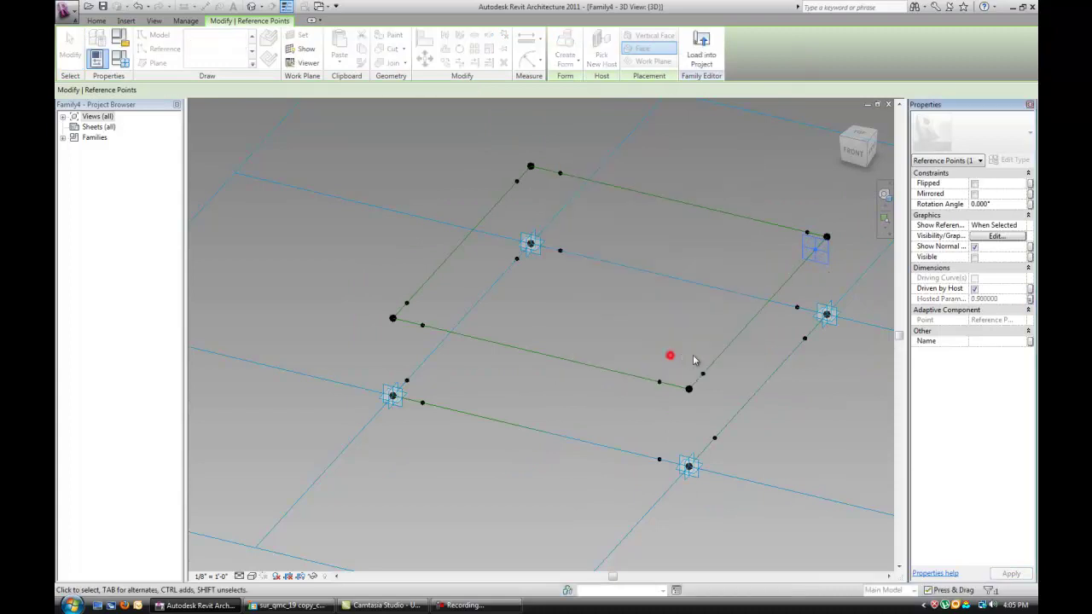
left_click(858, 251)
Step: Link the hosted points near the top-right corner and on the right edge to .1
left_click(807, 231)
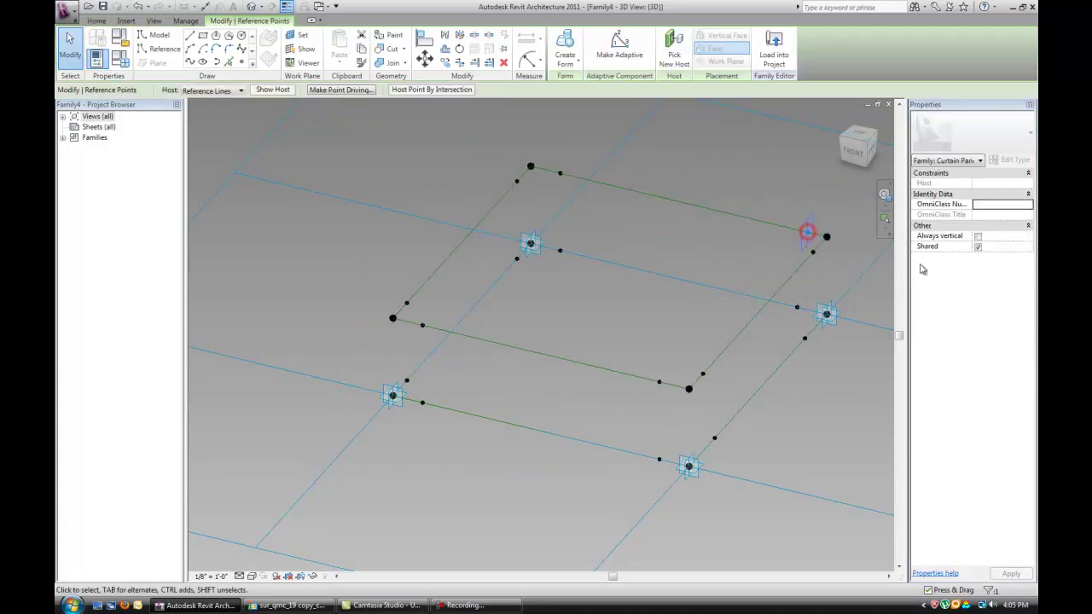
left_click(1029, 304)
left_click(580, 234)
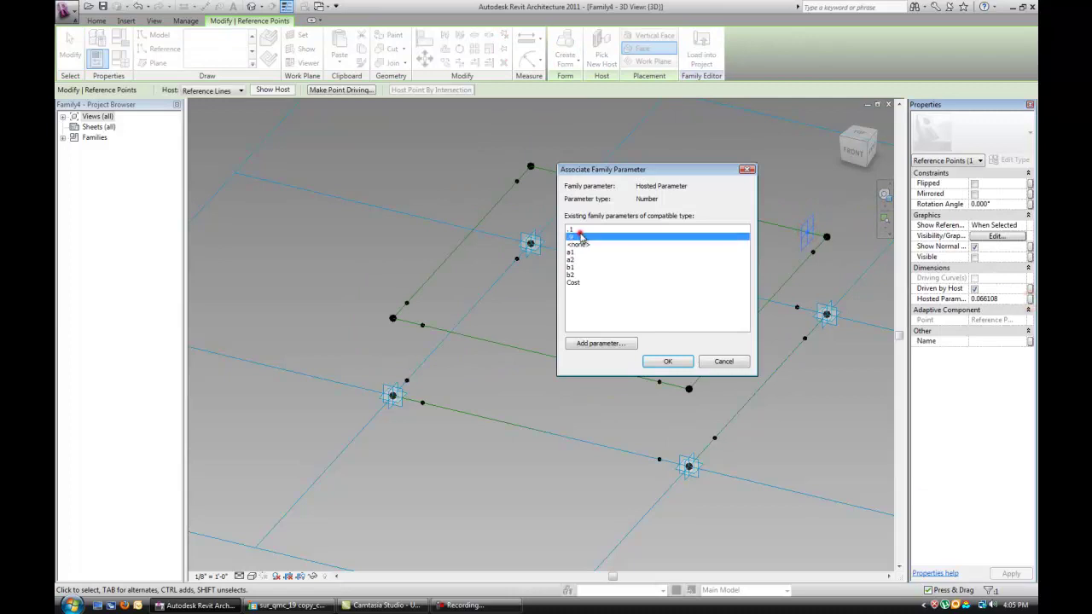
left_click(667, 361)
left_click(807, 341)
left_click(810, 345)
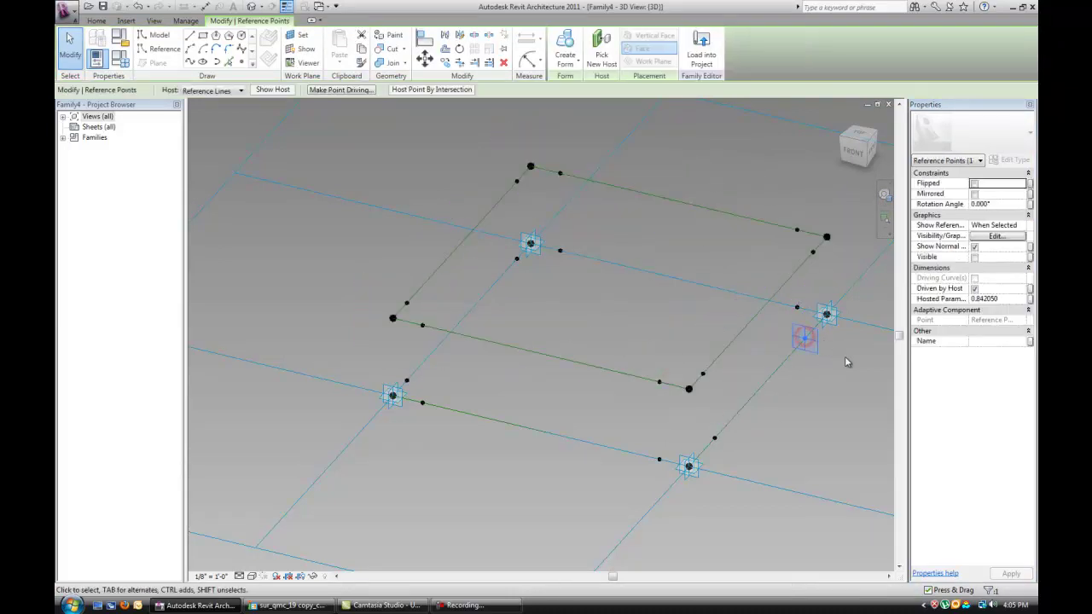
left_click(1031, 299)
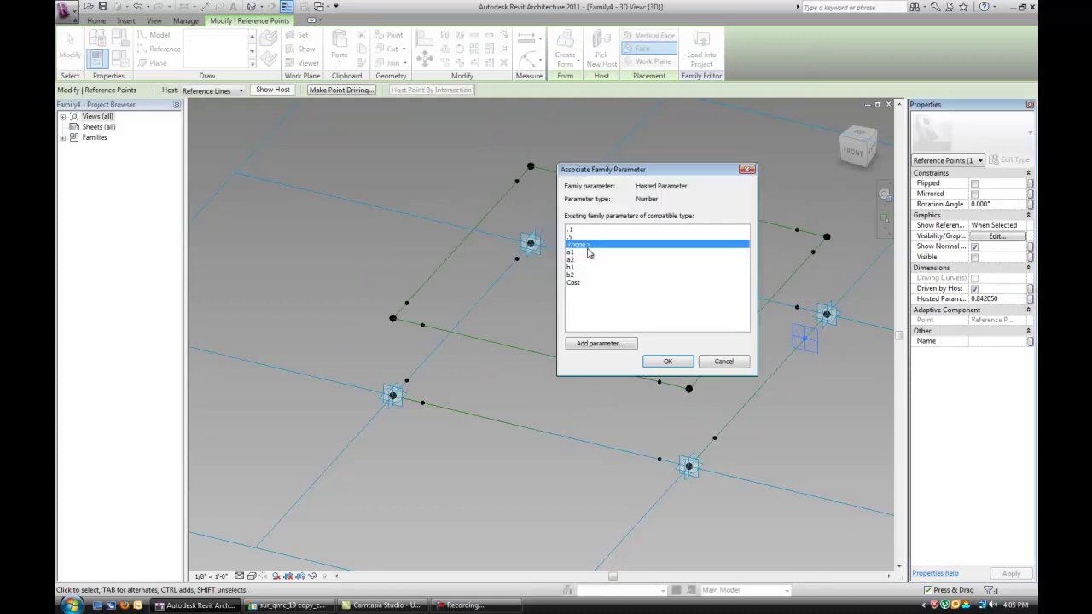
left_click(585, 238)
left_click(682, 361)
left_click(686, 362)
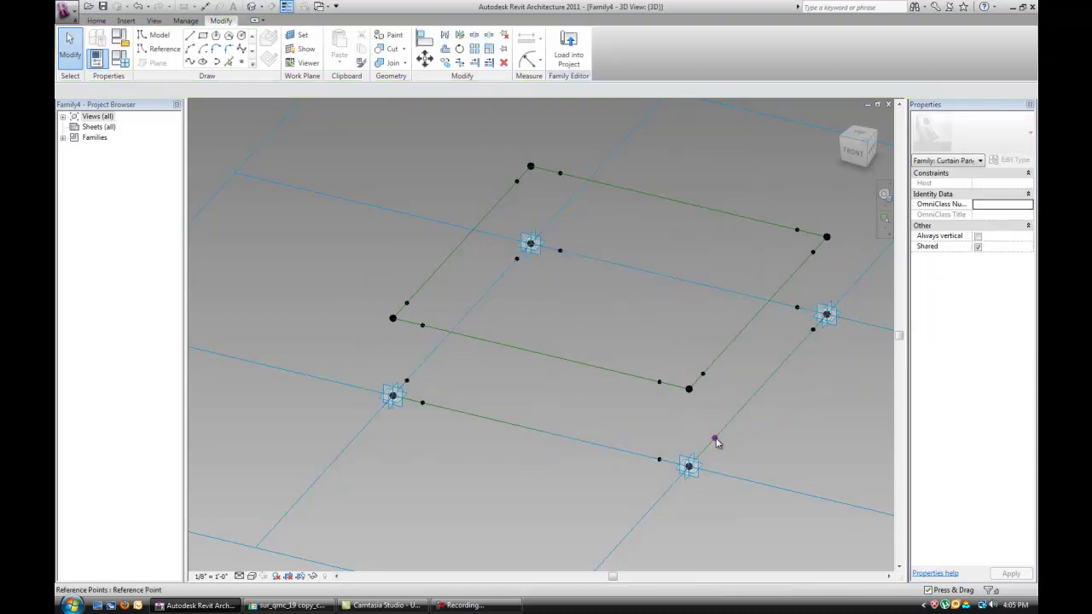
Step: Link the hosted point on the lower edge to the .1 parameter
left_click(716, 440)
left_click(1030, 300)
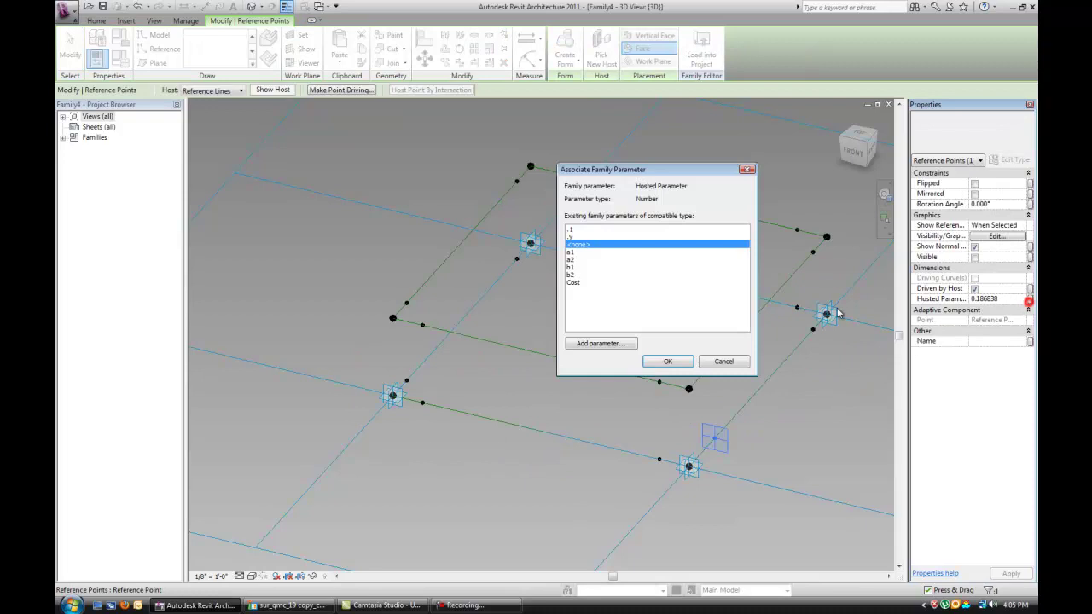
left_click(573, 229)
left_click(674, 362)
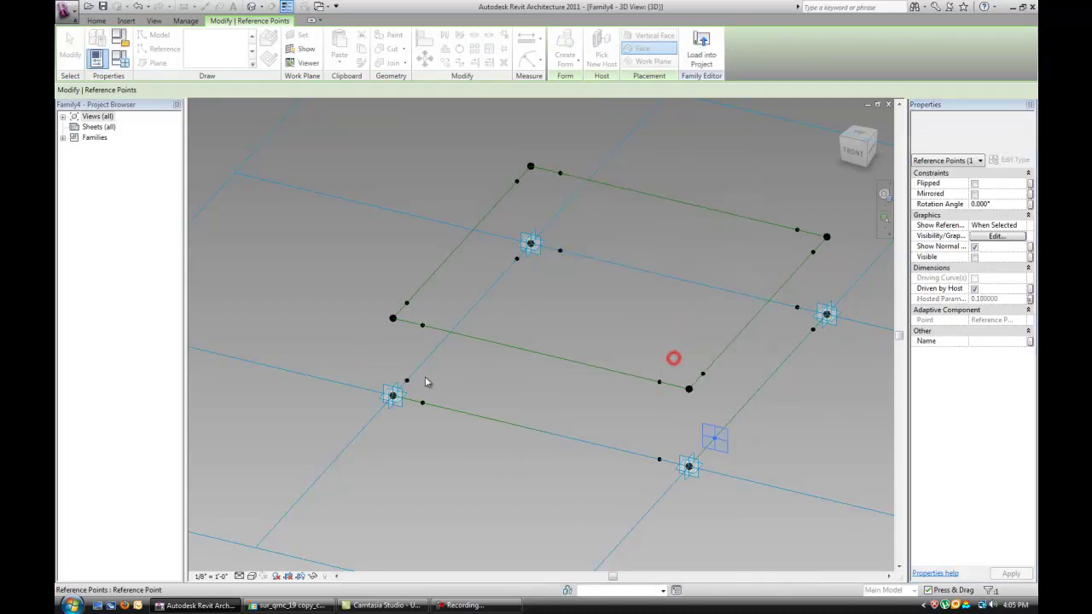
left_click(421, 401)
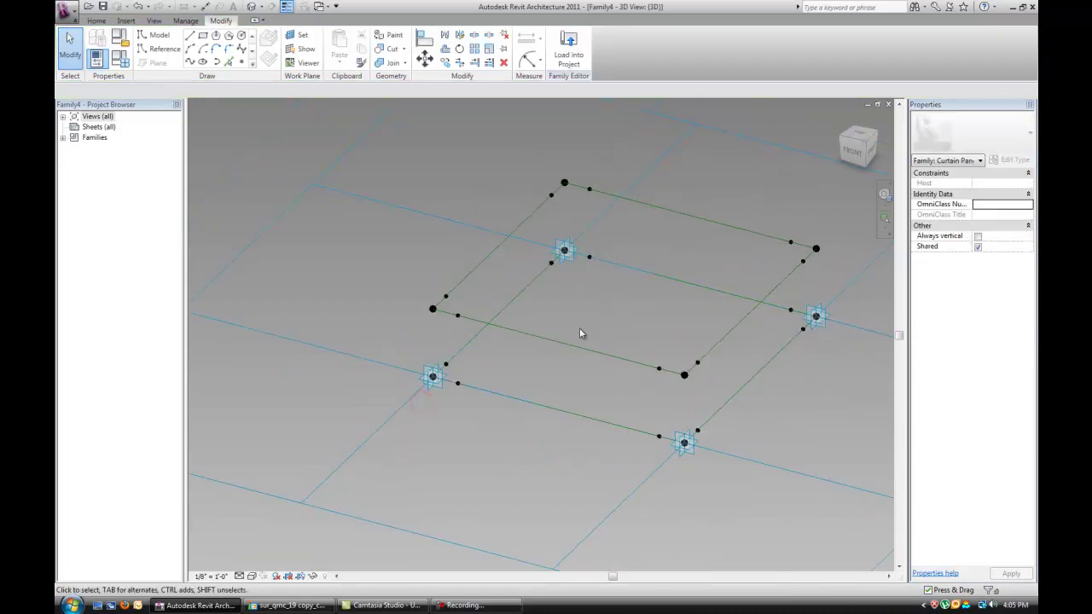
Step: Draw inset reference lines joining matching hosted points on opposite edges of both loops
middle_click_drag(580, 334, 594, 321, "shift")
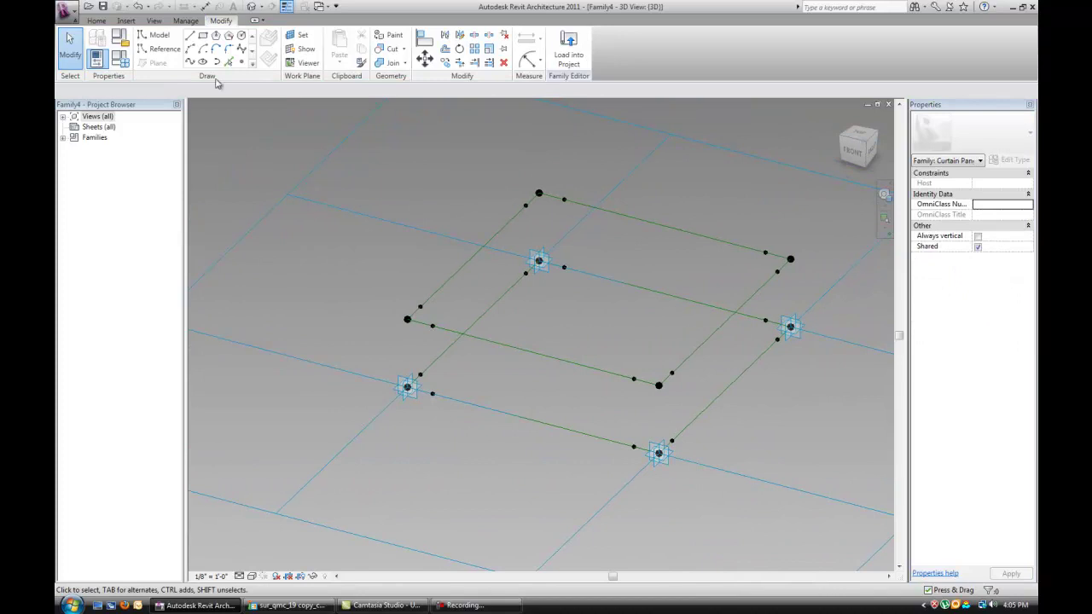
left_click(163, 48)
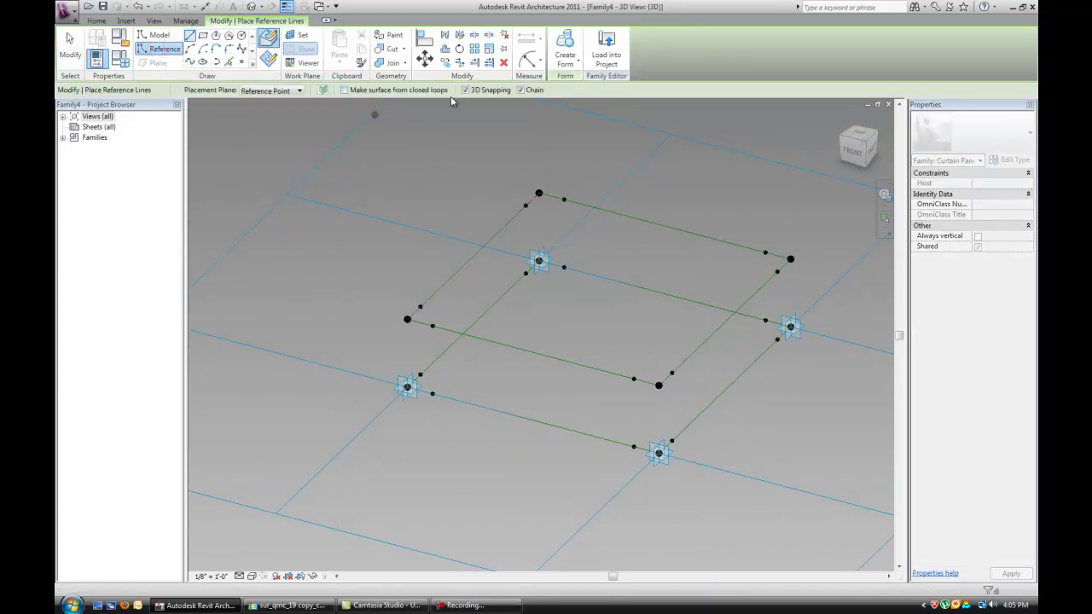
left_click(432, 325)
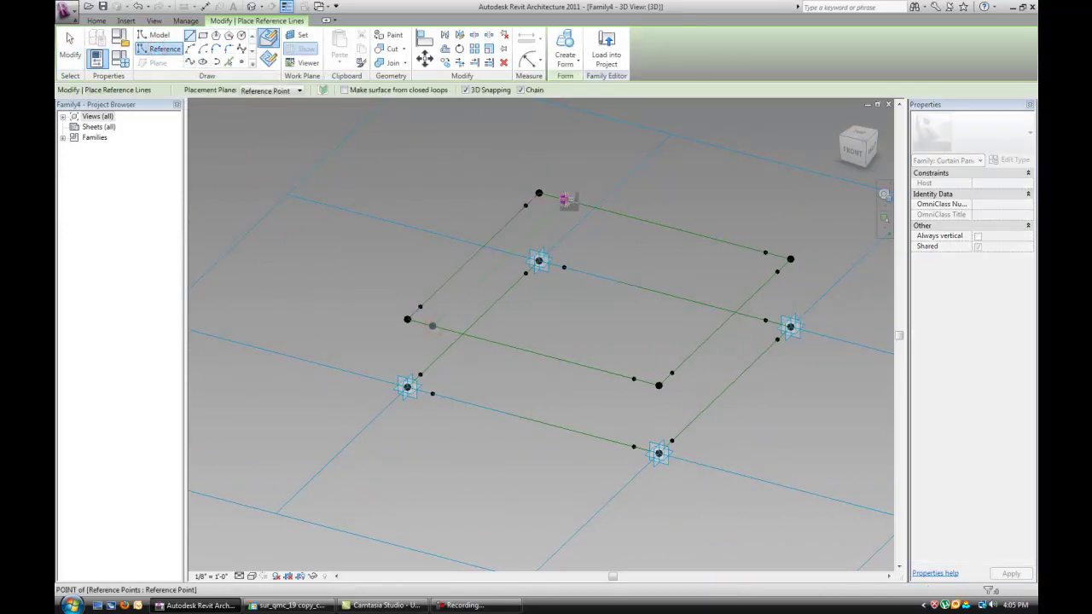
left_click(565, 199)
left_click(525, 204)
left_click(777, 270)
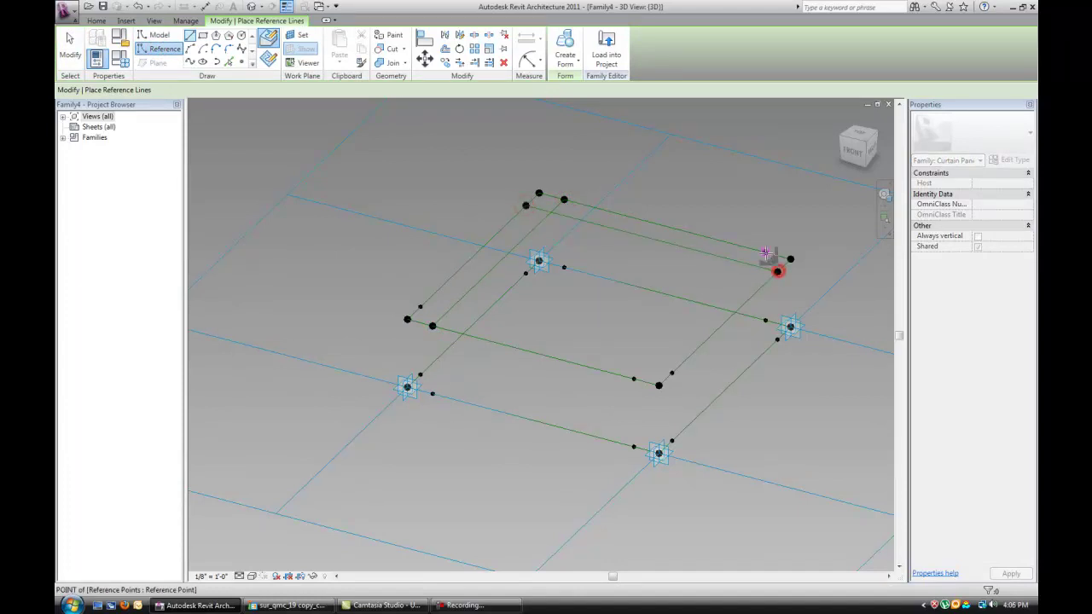
left_click(765, 252)
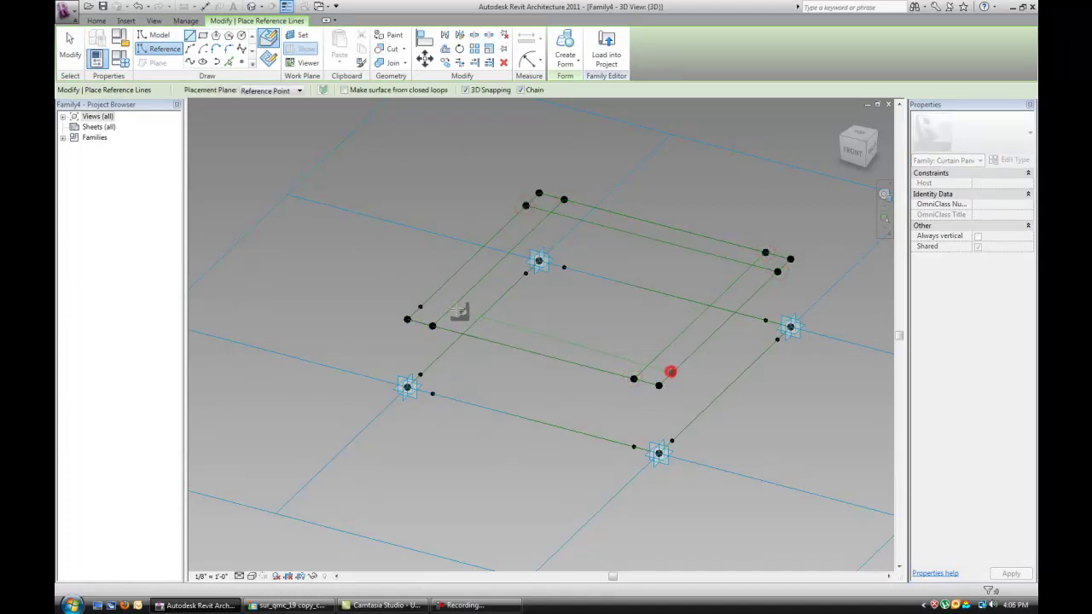
left_click(421, 307)
left_click(420, 374)
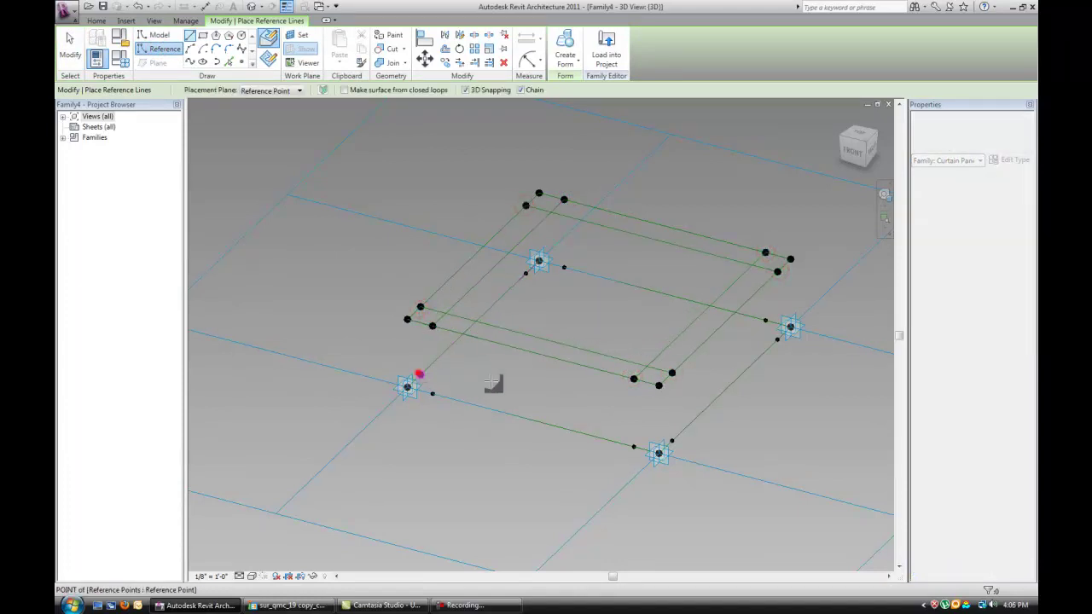
left_click(672, 441)
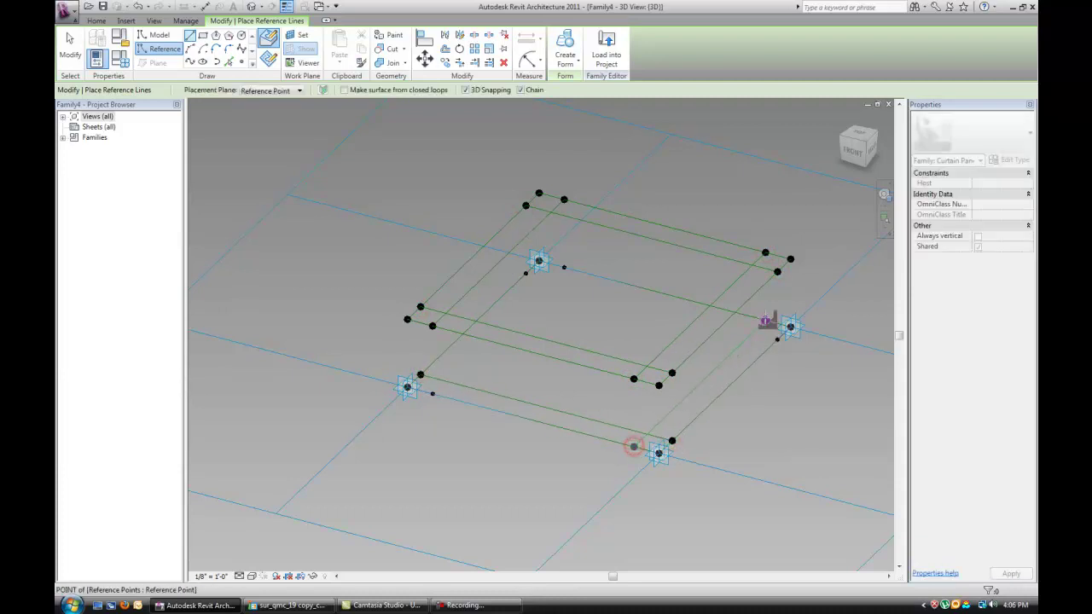
left_click(525, 273)
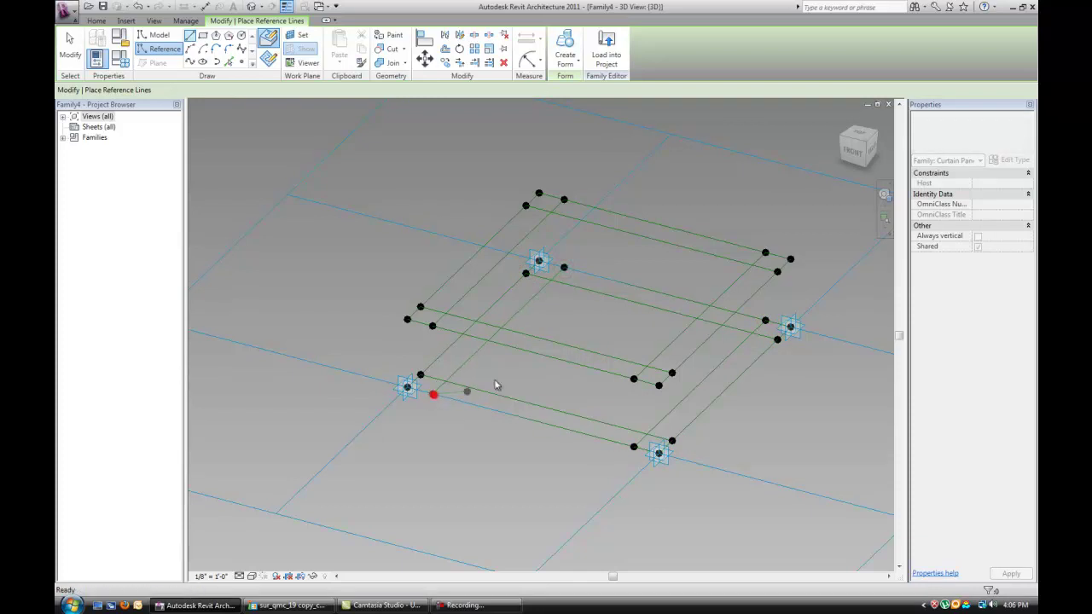
key("Escape")
Step: Place ten reference points along the inset reference lines
left_click(242, 65)
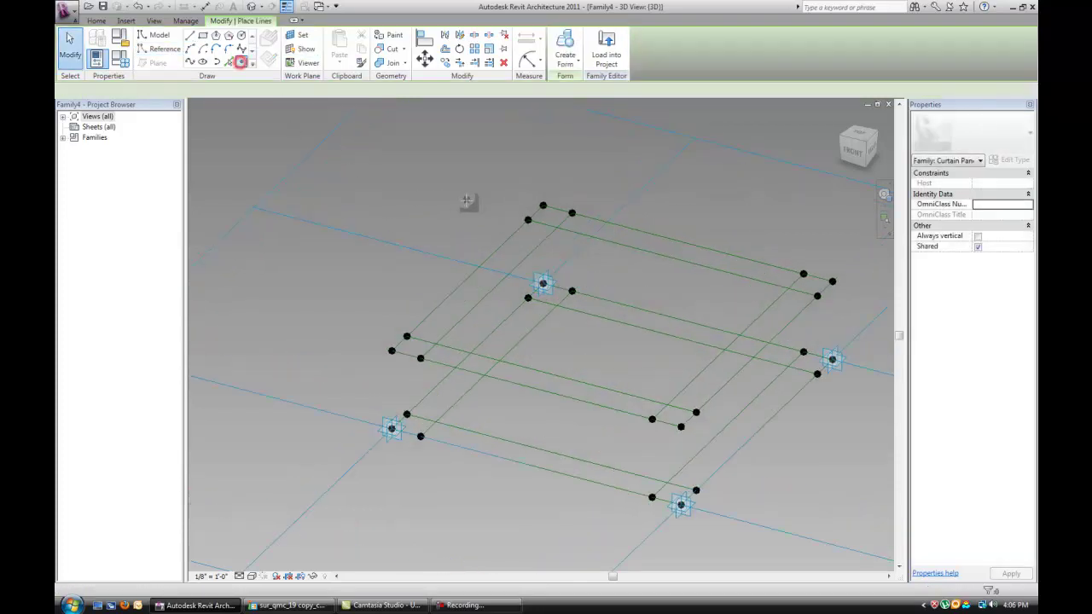
left_click(544, 237)
left_click(445, 339)
left_click(443, 338)
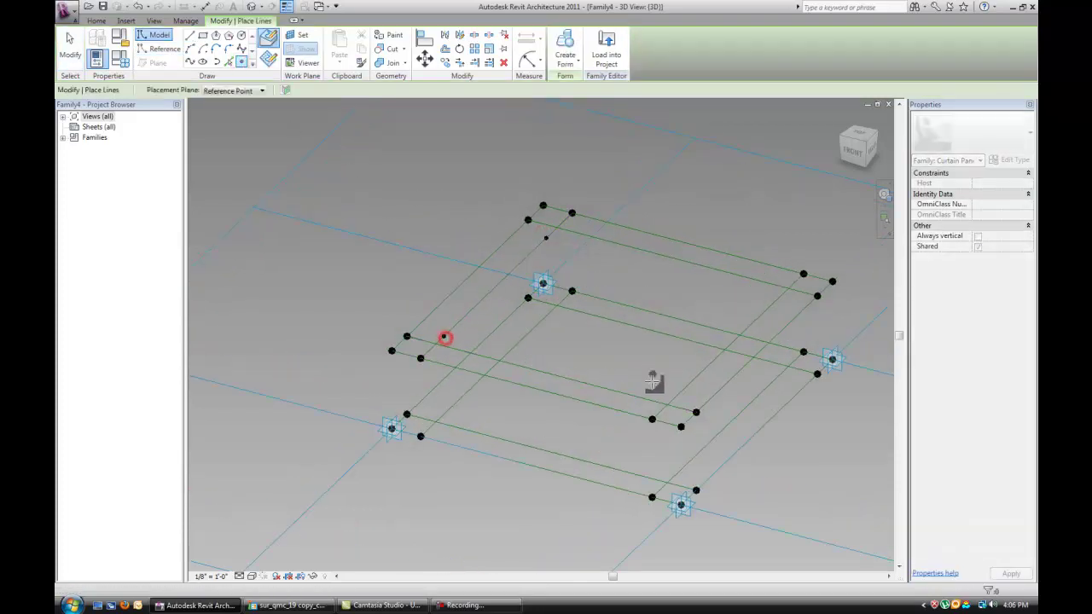
left_click(653, 401)
left_click(546, 237)
left_click(777, 284)
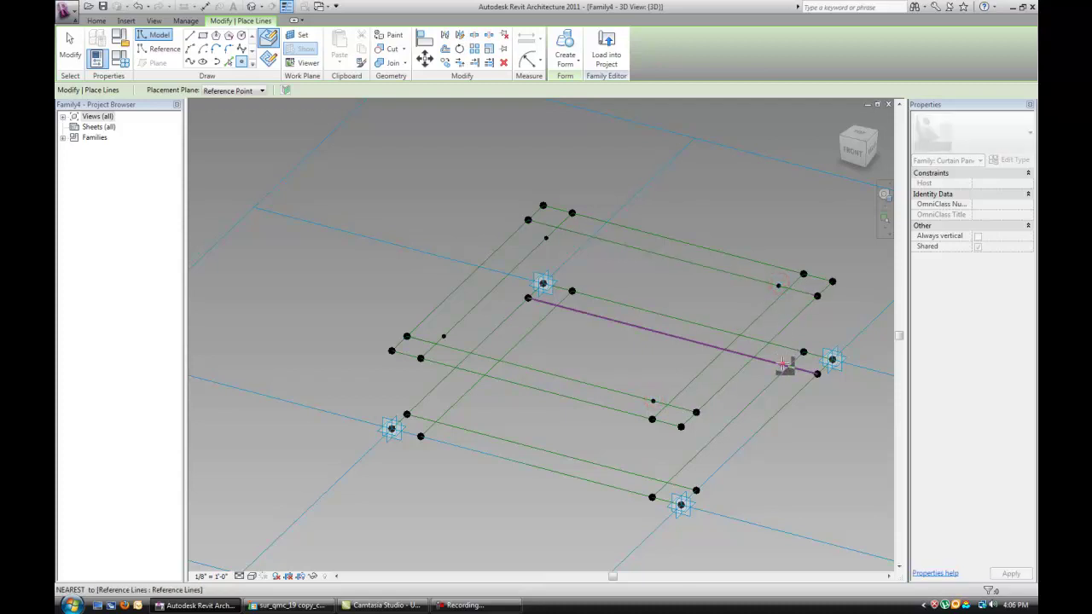
left_click(781, 364)
left_click(651, 477)
left_click(452, 427)
left_click(571, 307)
key("Escape")
Step: Host the new points at the intersections of the inset reference lines
left_click(446, 339)
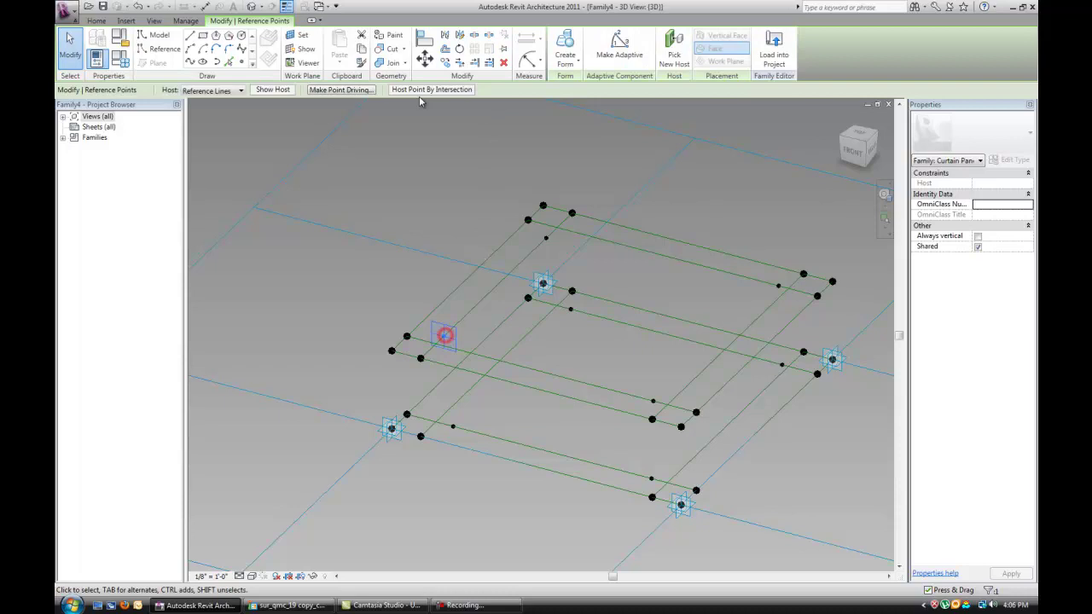
left_click_drag(444, 338, 465, 354)
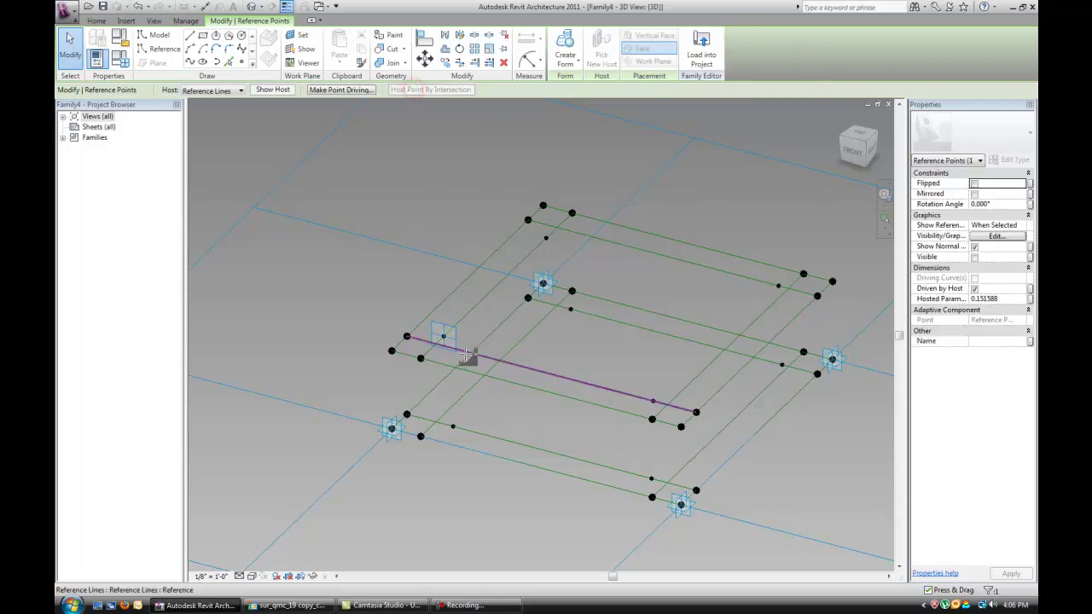
left_click(546, 237)
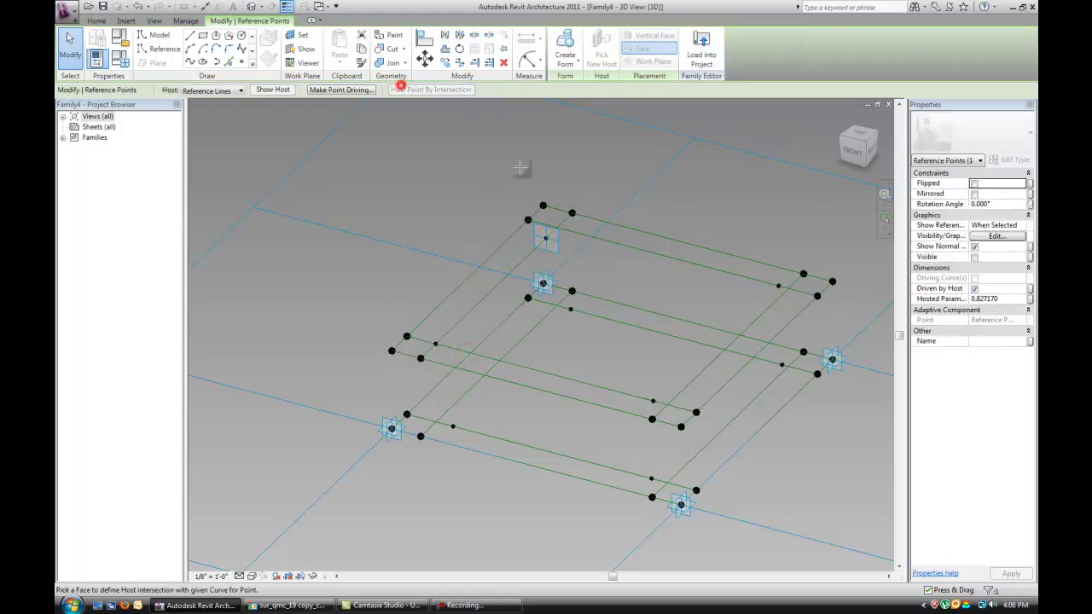
left_click(577, 237)
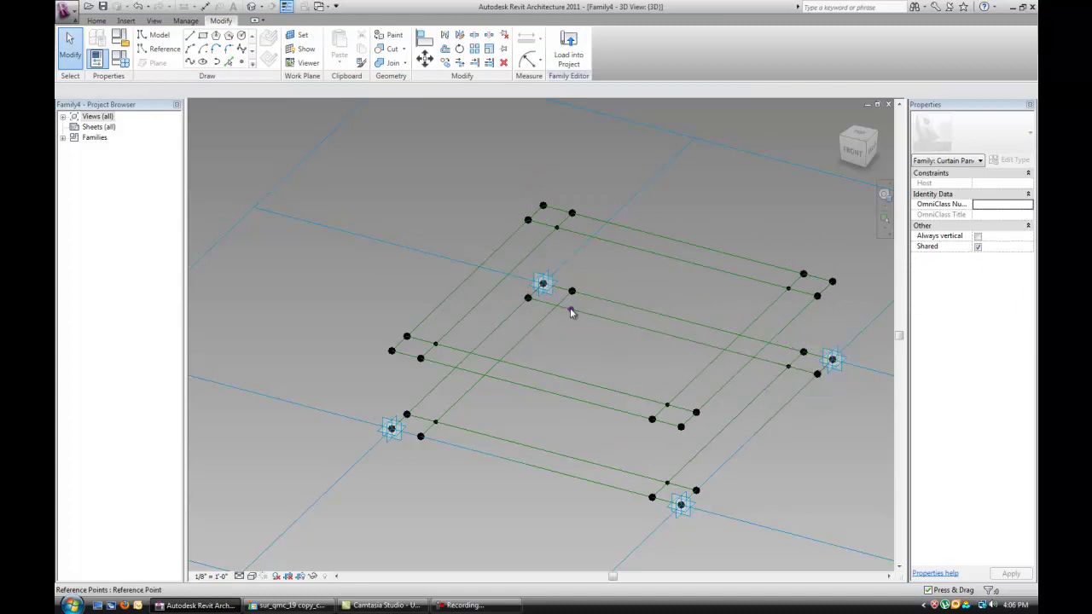
left_click(569, 308)
left_click(425, 89)
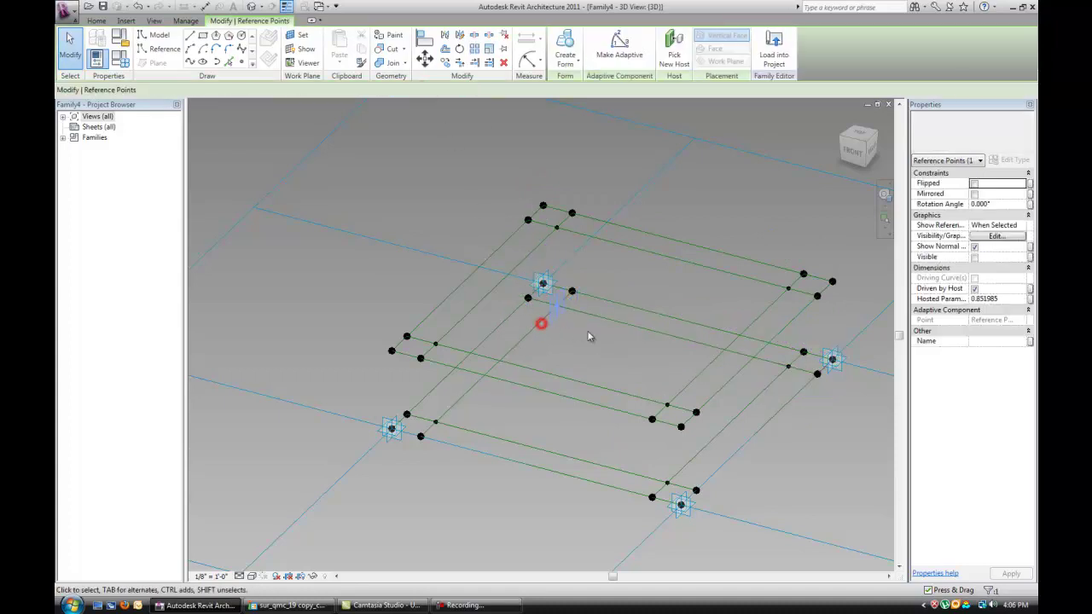
left_click(541, 325)
left_click(157, 49)
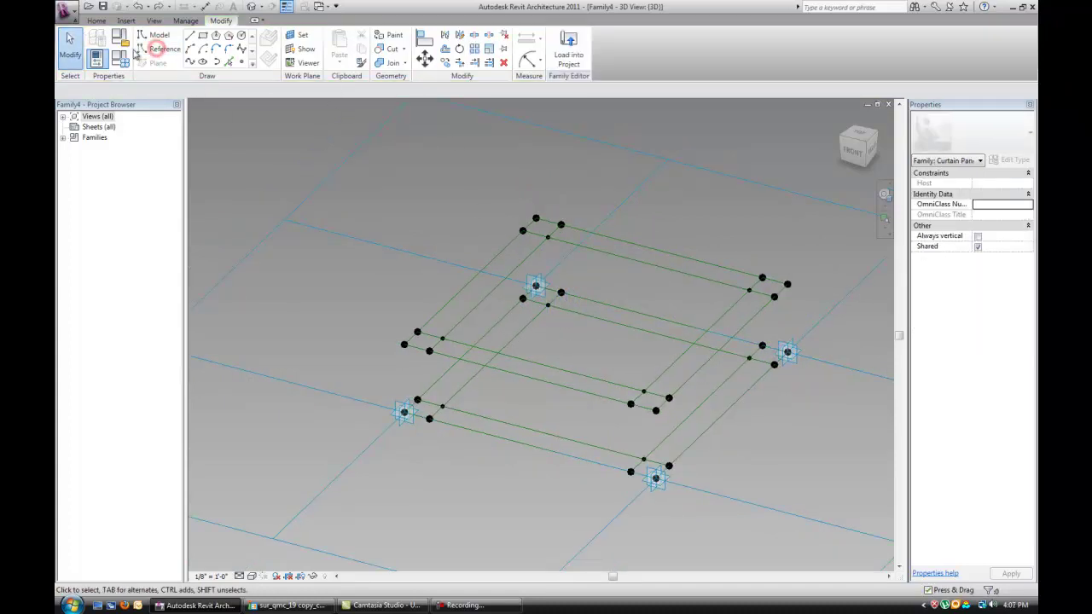
Step: Finish the reference line from the far-right point along the outline to the corner point
scroll(443, 337, "up", 1)
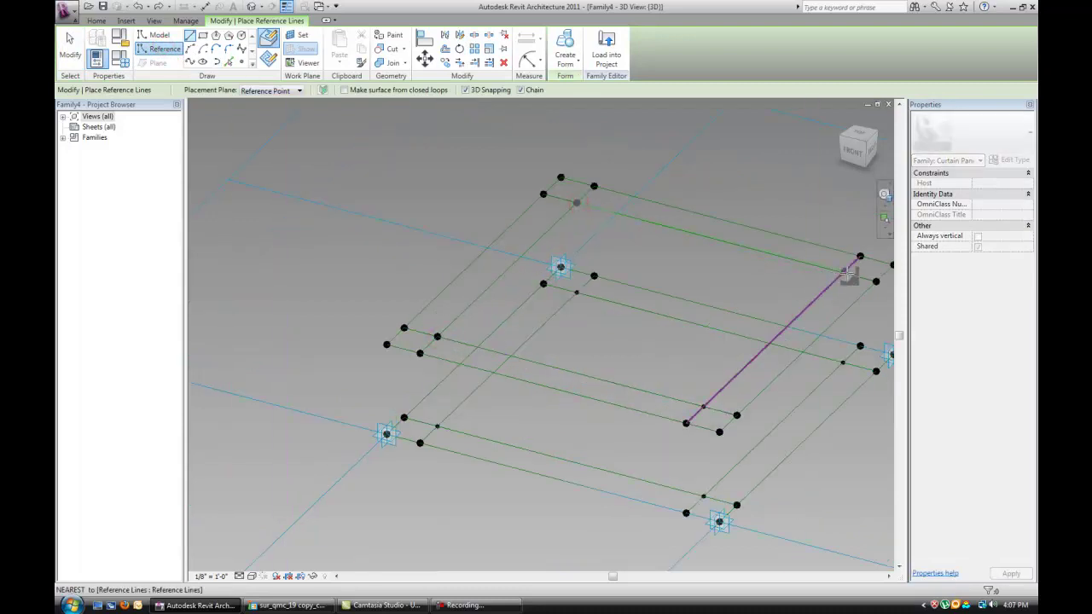
left_click(841, 273)
left_click(703, 407)
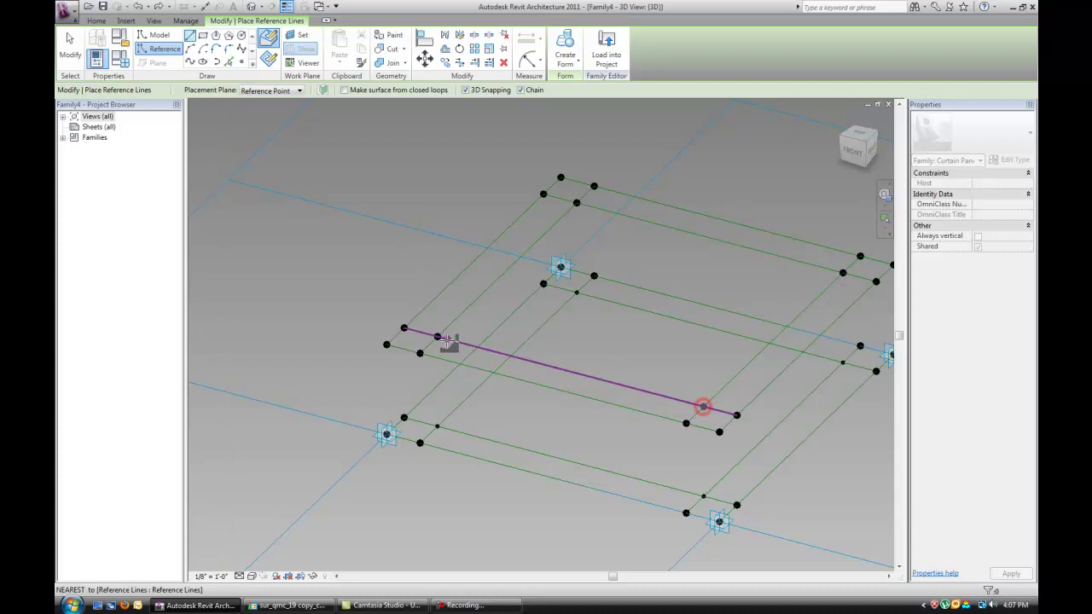
left_click(439, 339)
scroll(444, 342, "down", 1)
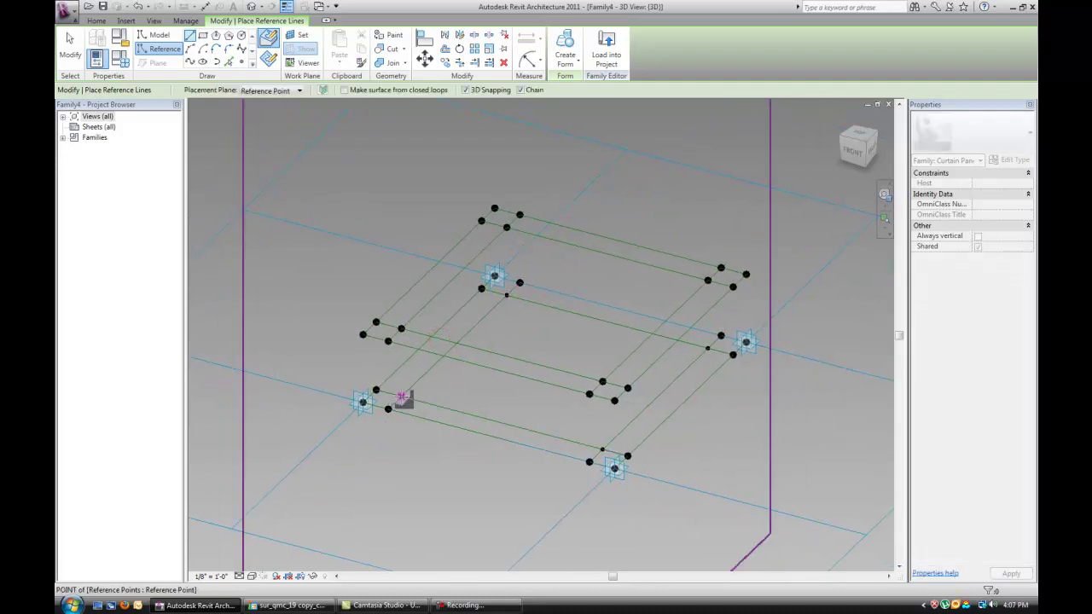
key("Escape")
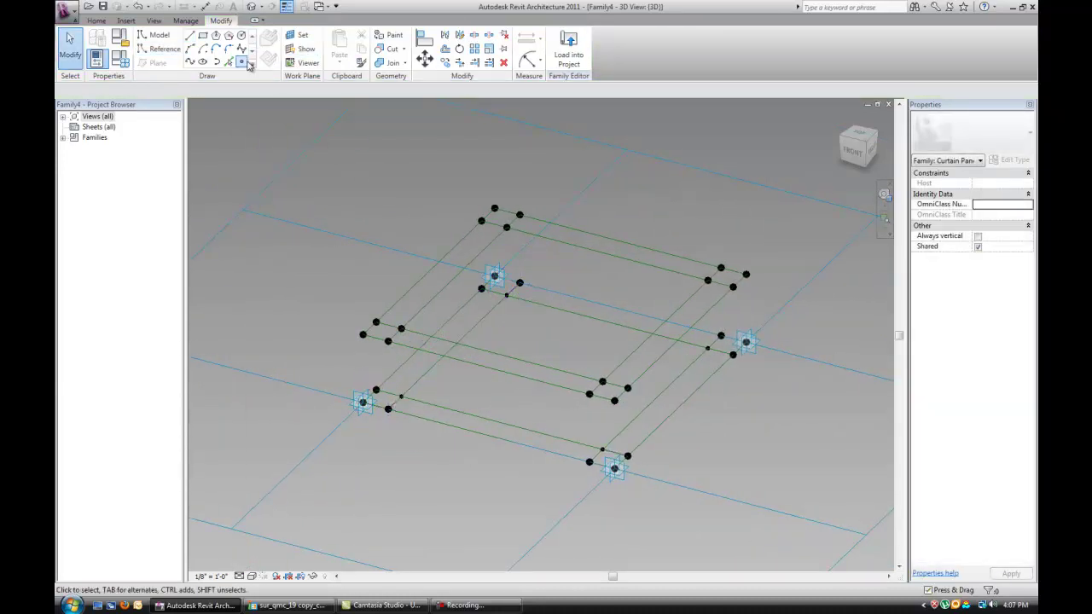
Step: Draw a closed four-corner rectangle of reference lines
left_click(160, 48)
scroll(401, 397, "up", 1)
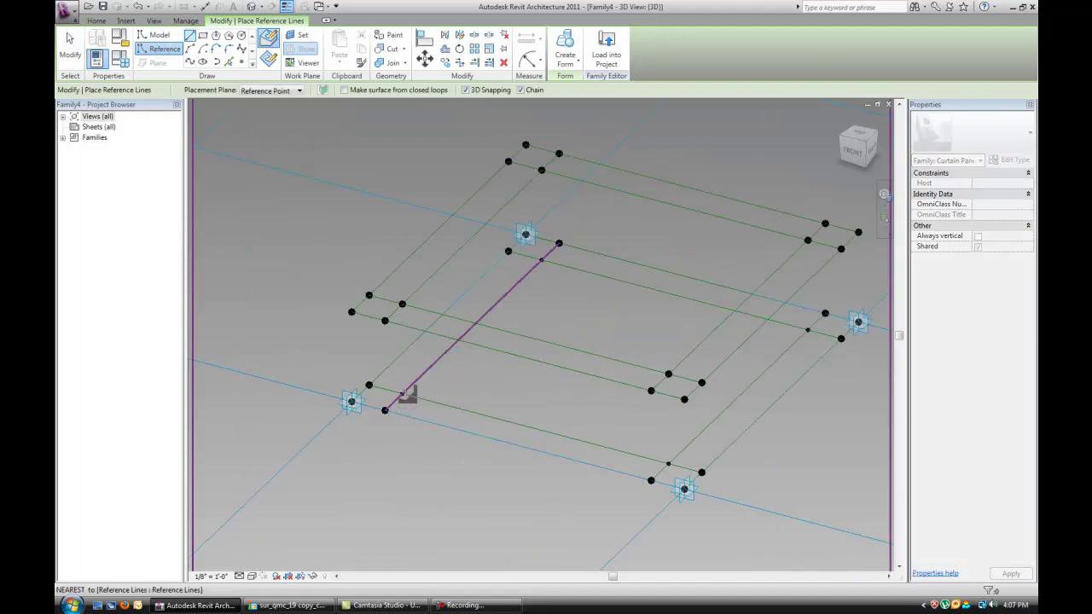
left_click(401, 394)
left_click(541, 258)
left_click(807, 329)
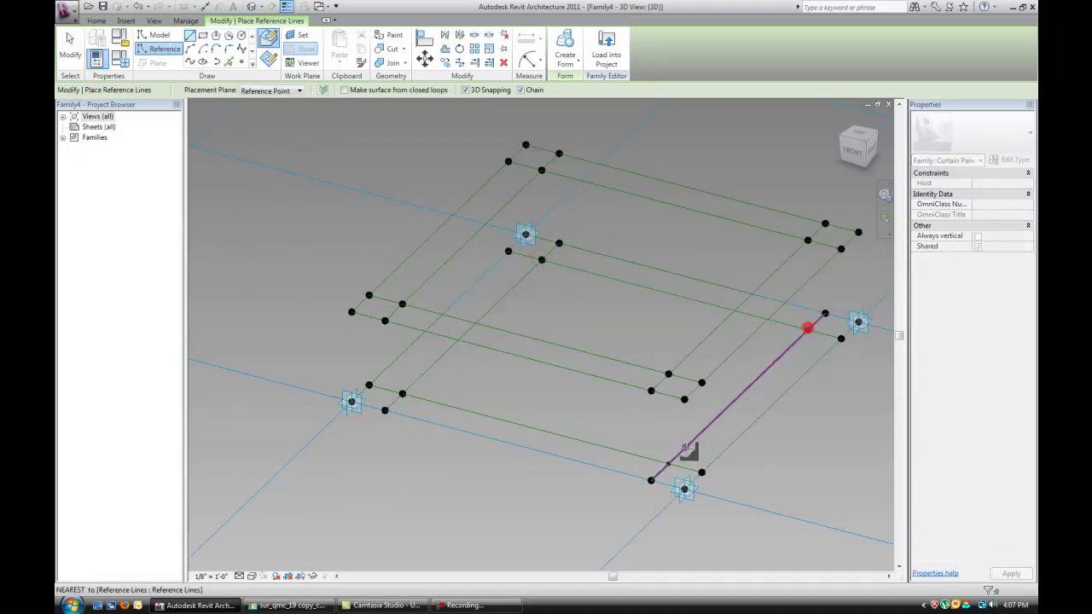
left_click(668, 463)
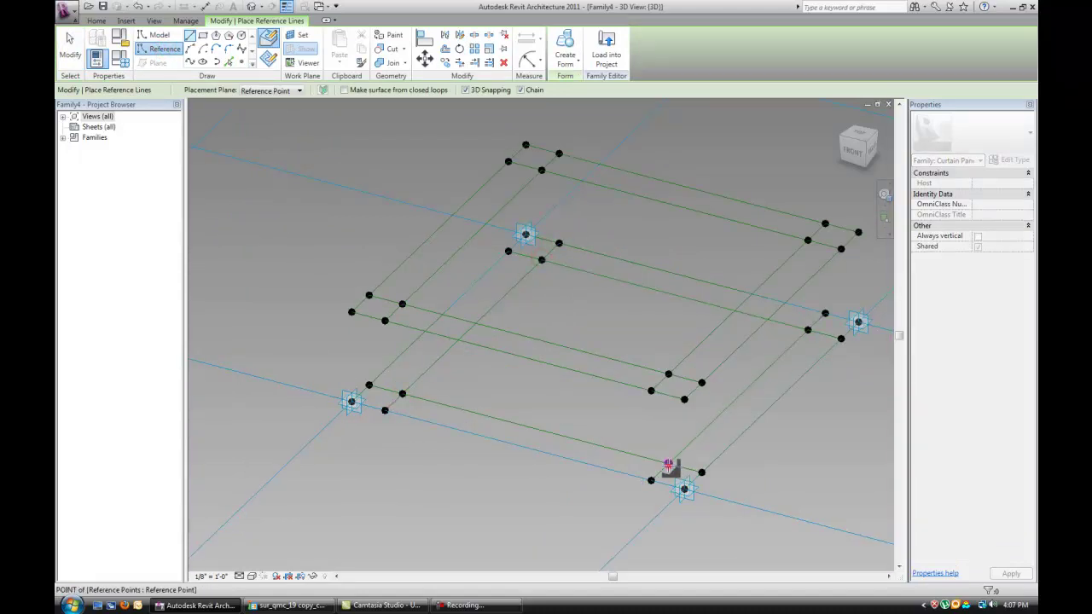
left_click(402, 395)
key("Escape")
key("Escape")
scroll(570, 370, "down", 3)
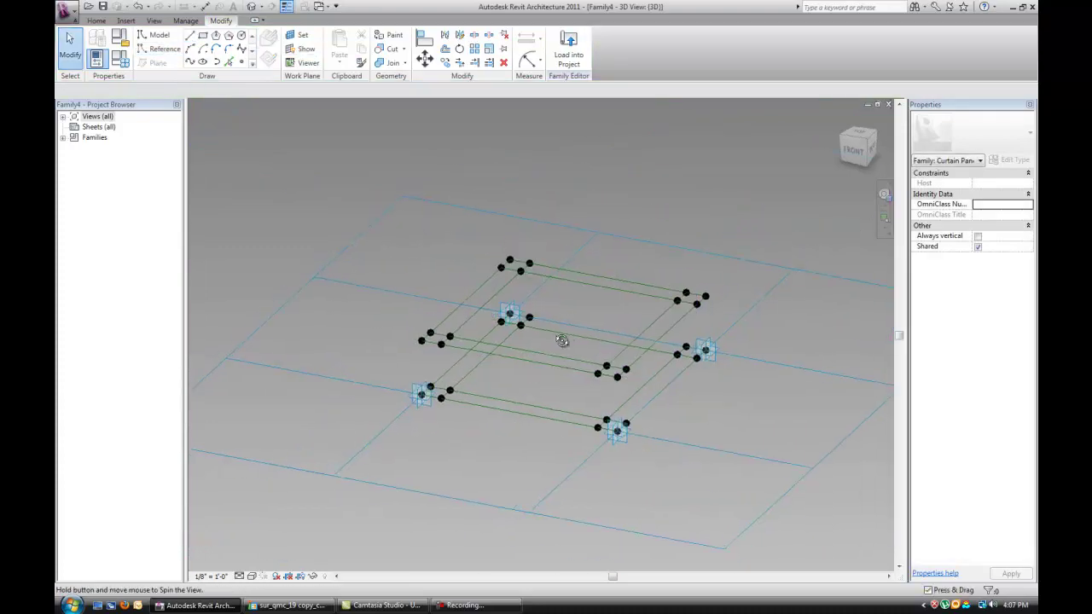
Step: Select both reference-line chains and create a solid form from them
key("Tab")
left_click(468, 407)
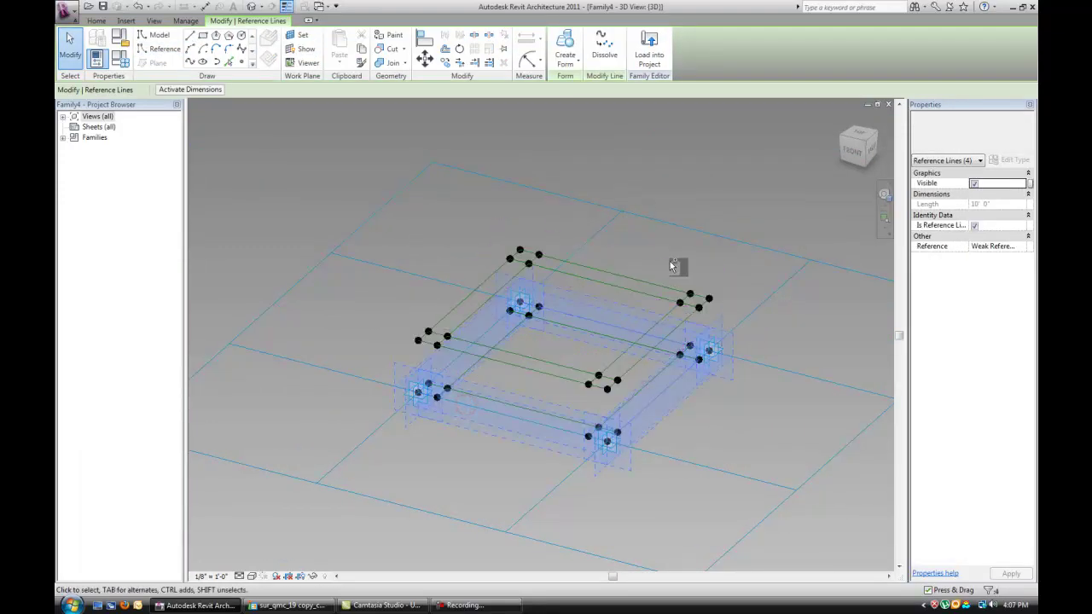
key("Tab")
left_click(632, 279, "ctrl")
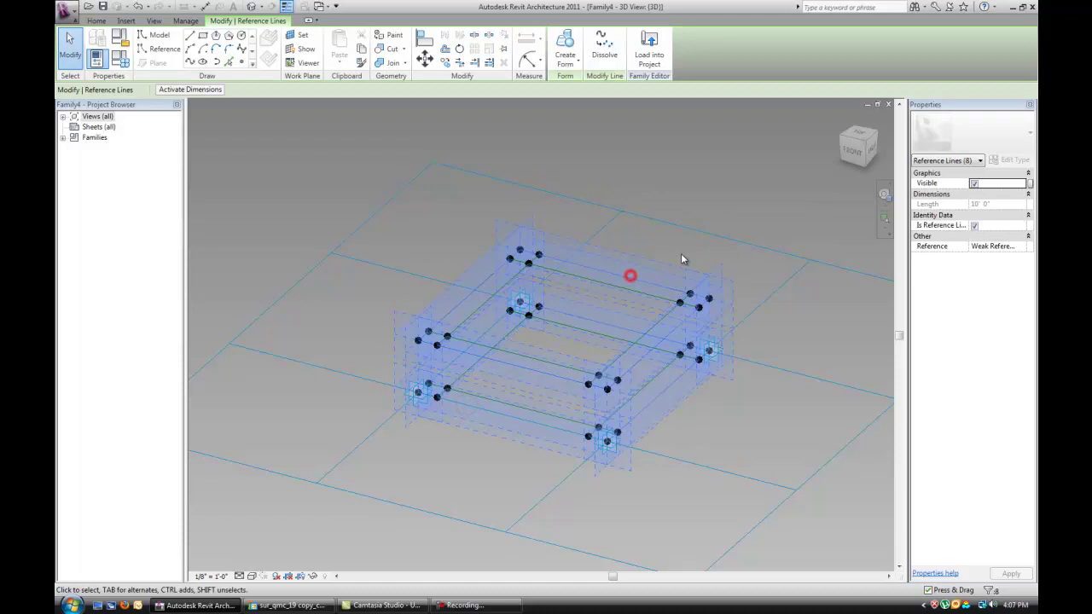
left_click(566, 64)
left_click(585, 82)
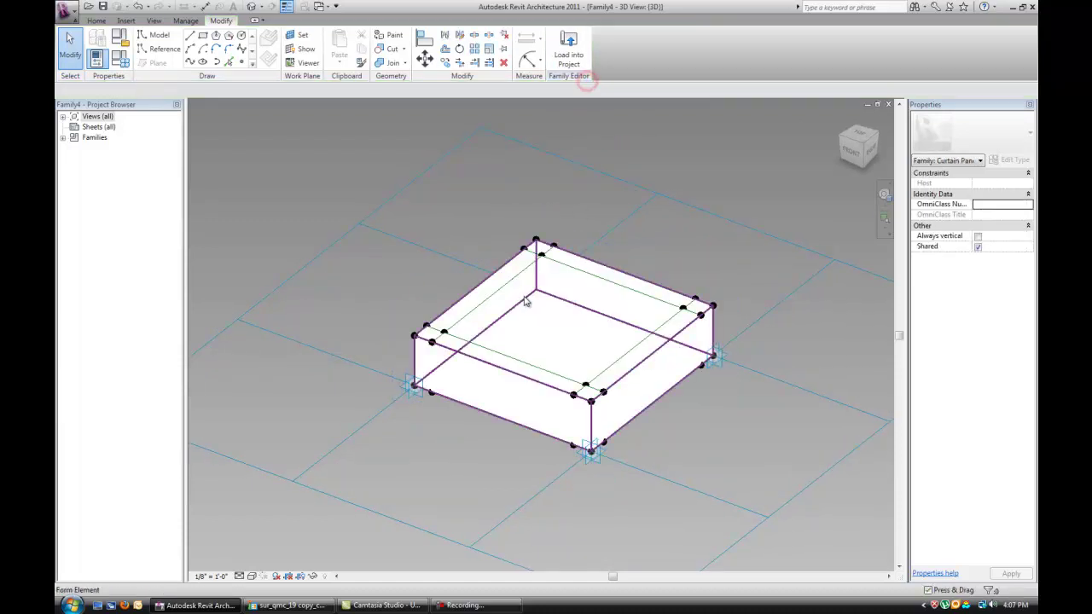
Step: Temporarily hide the solid box form
left_click(512, 334)
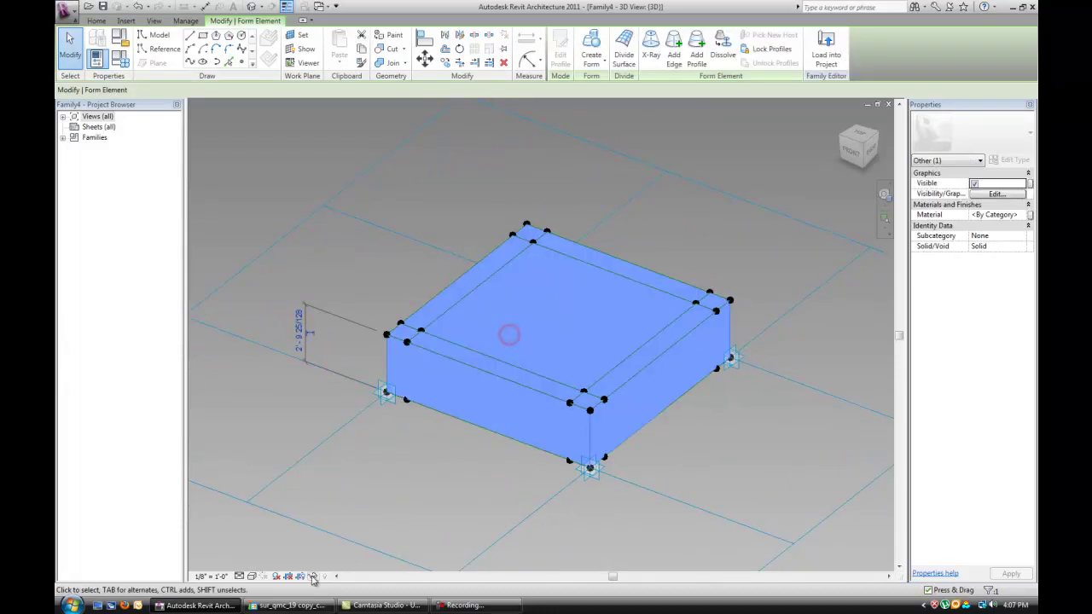
left_click(313, 577)
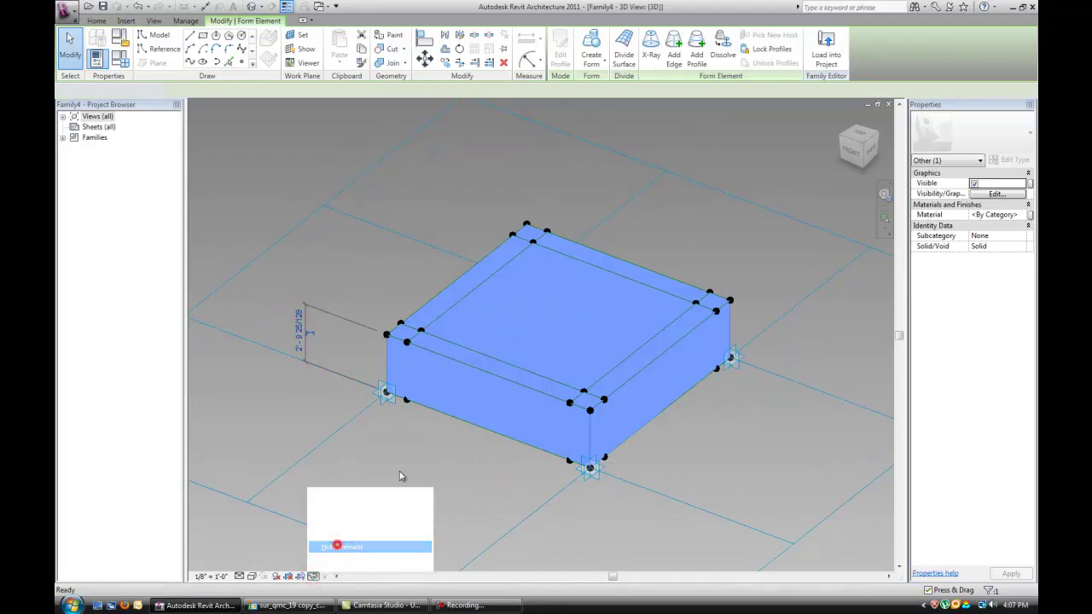
left_click(339, 547)
Step: Create a void form from the inner reference-line chains and restore the hidden box
left_click(443, 377)
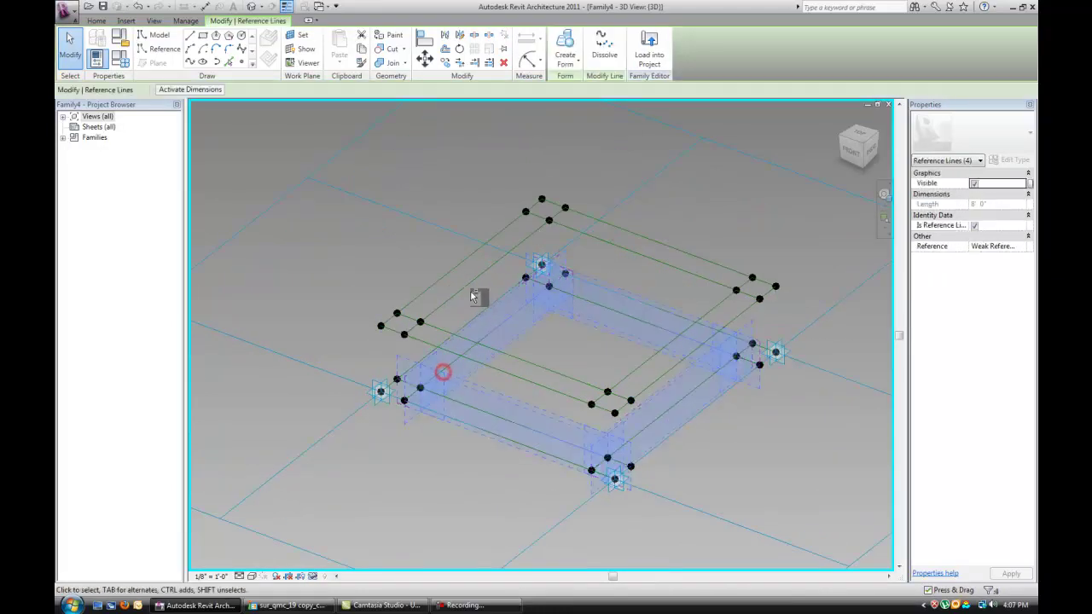
left_click(470, 284, "ctrl")
left_click(574, 66)
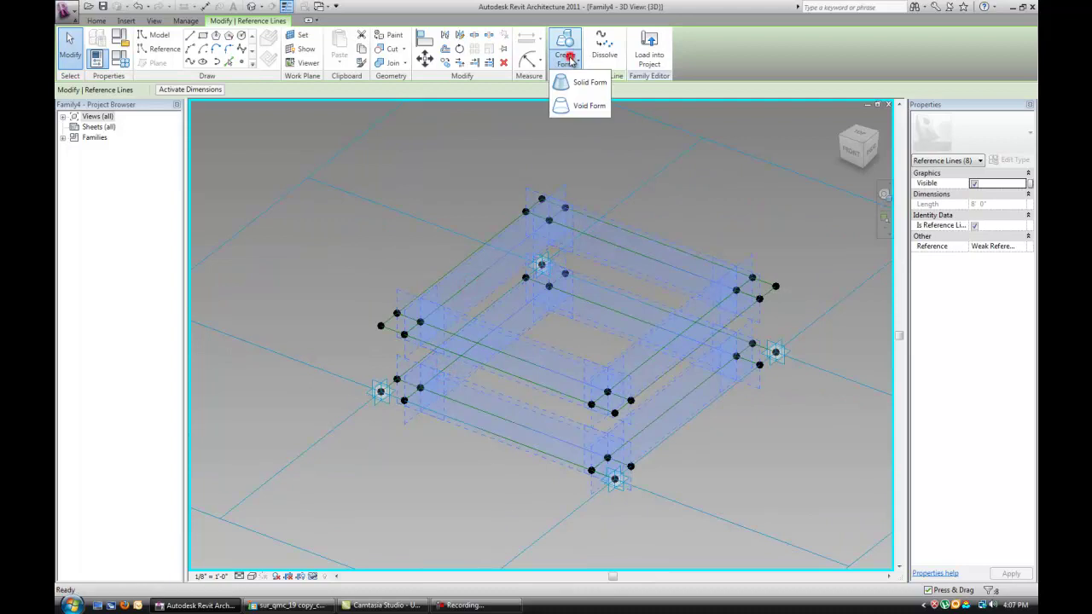
left_click(584, 104)
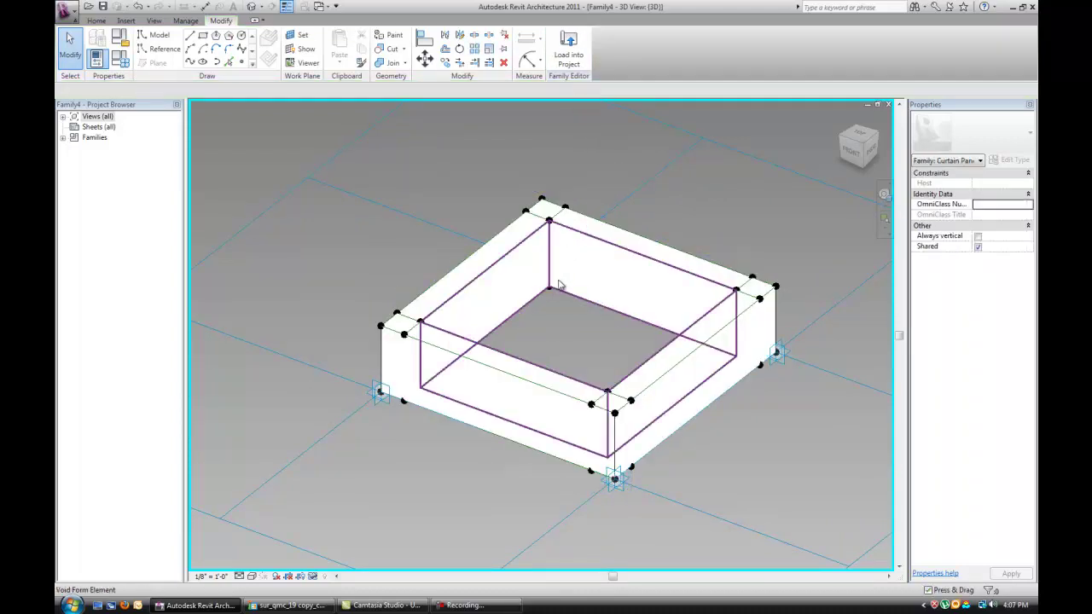
middle_click_drag(559, 281, 521, 302, "shift")
scroll(524, 333, "up", 1)
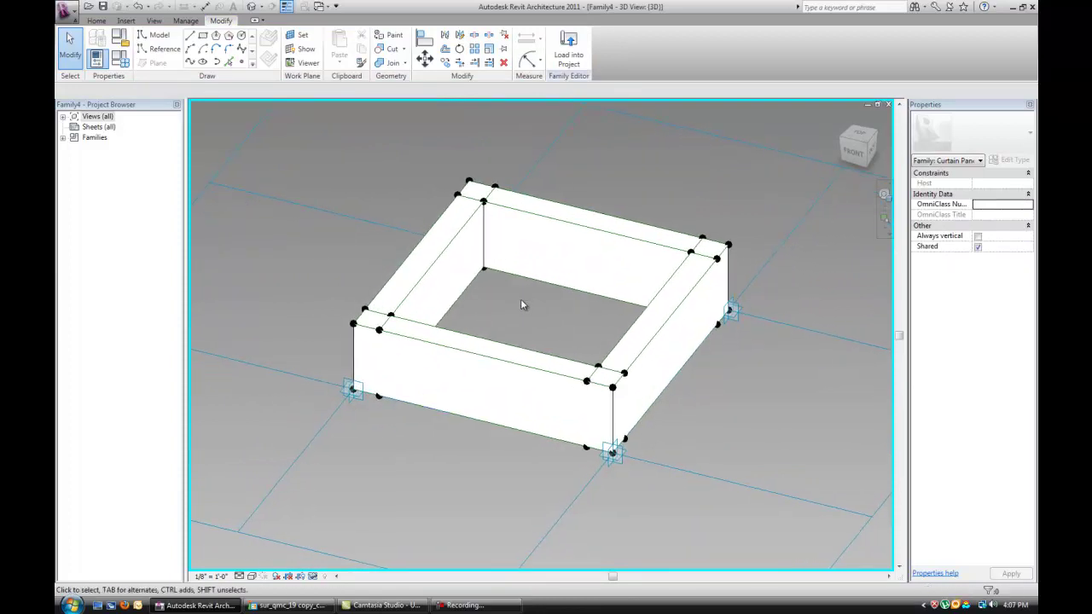
left_click(312, 575)
left_click(337, 564)
middle_click_drag(520, 342, 522, 316, "shift")
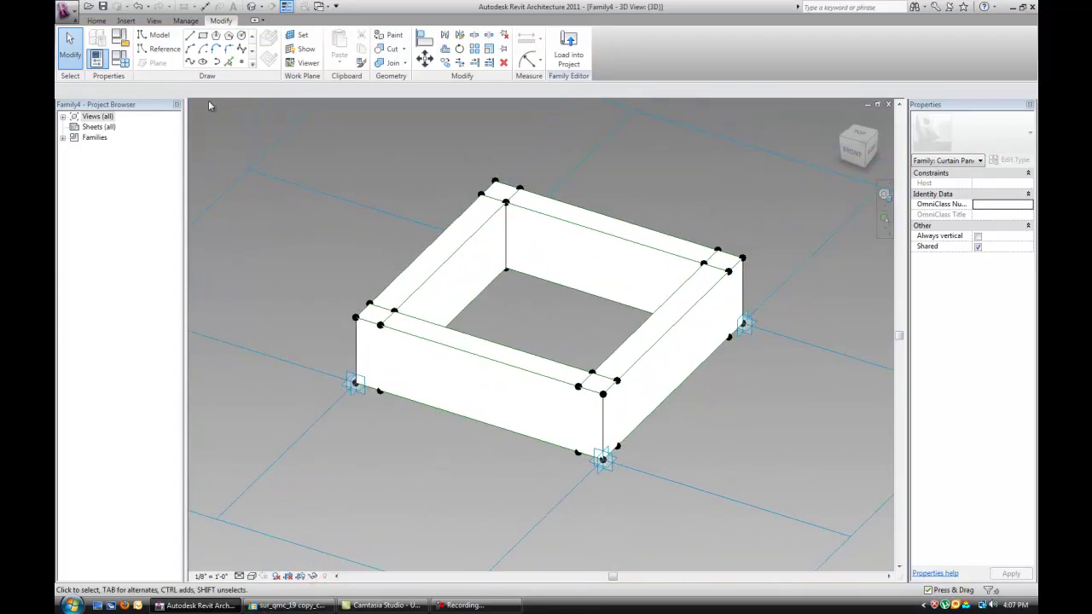
Step: Edit the a1 and a2 values in Family Types and apply them
left_click(120, 58)
left_click_drag(469, 99, 969, 83)
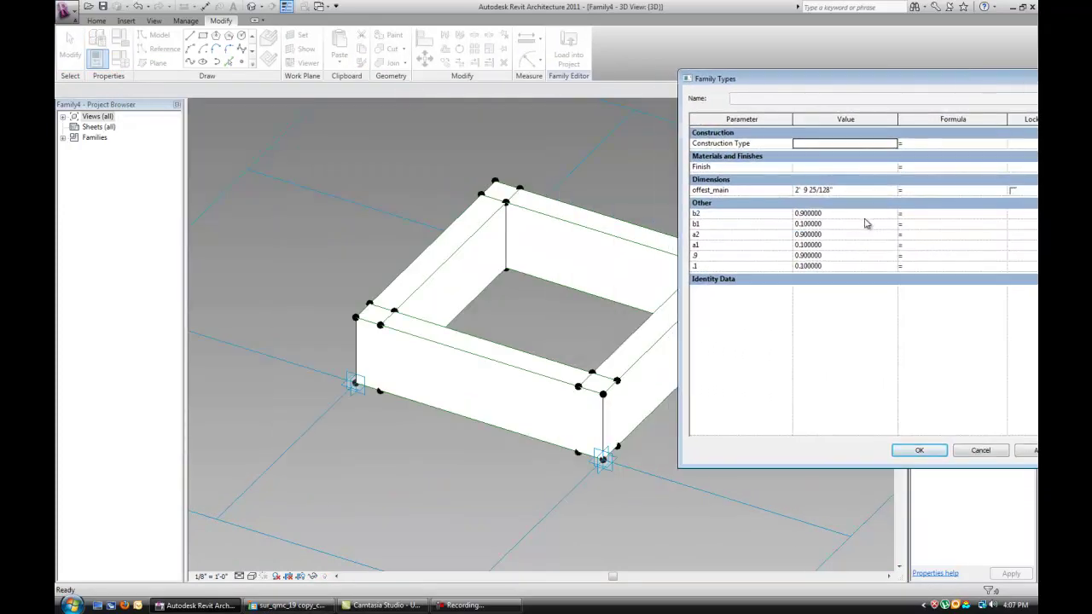
left_click_drag(835, 81, 867, 77)
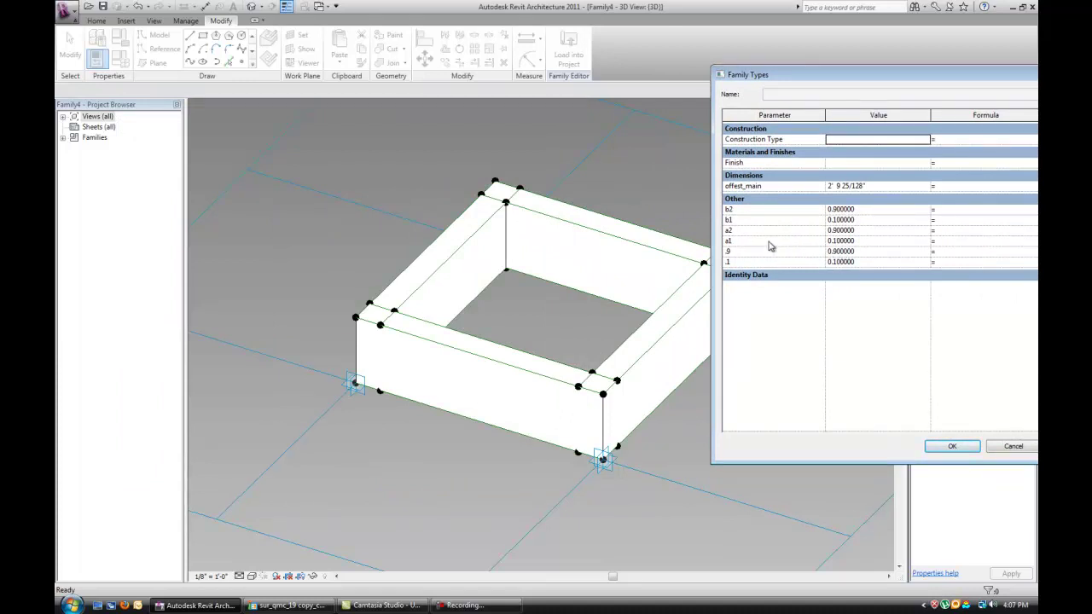
left_click(867, 242)
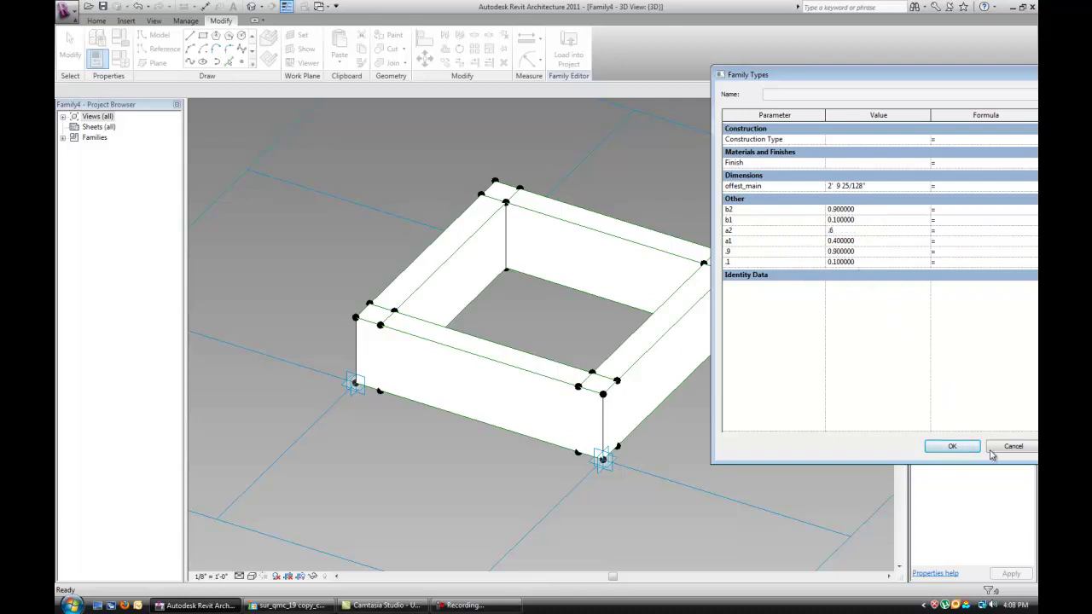
left_click_drag(902, 83, 709, 106)
left_click(871, 441)
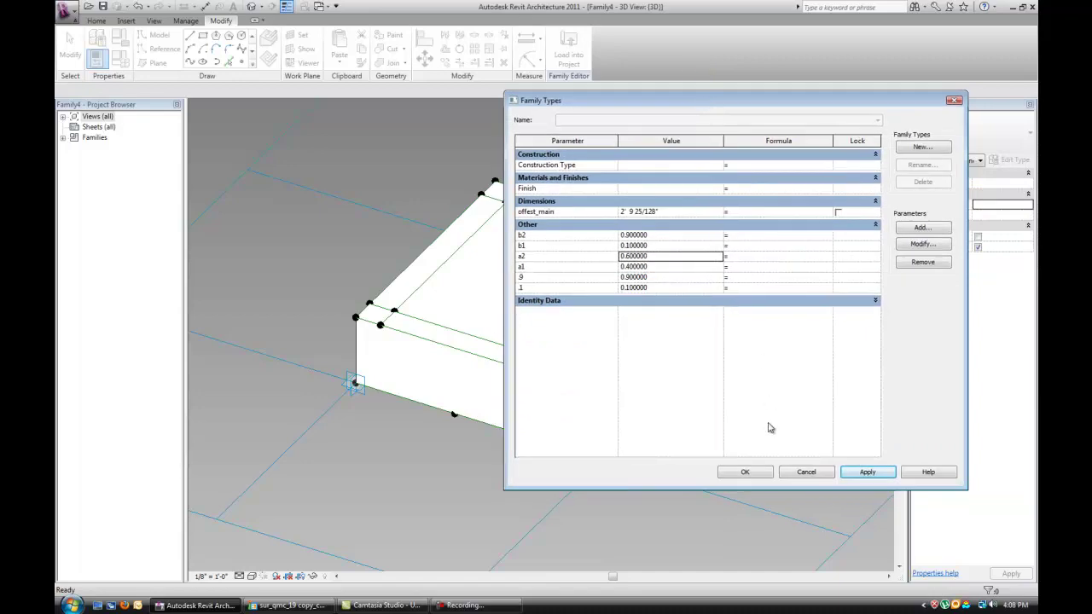
left_click(758, 474)
middle_click_drag(589, 347, 560, 177, "shift")
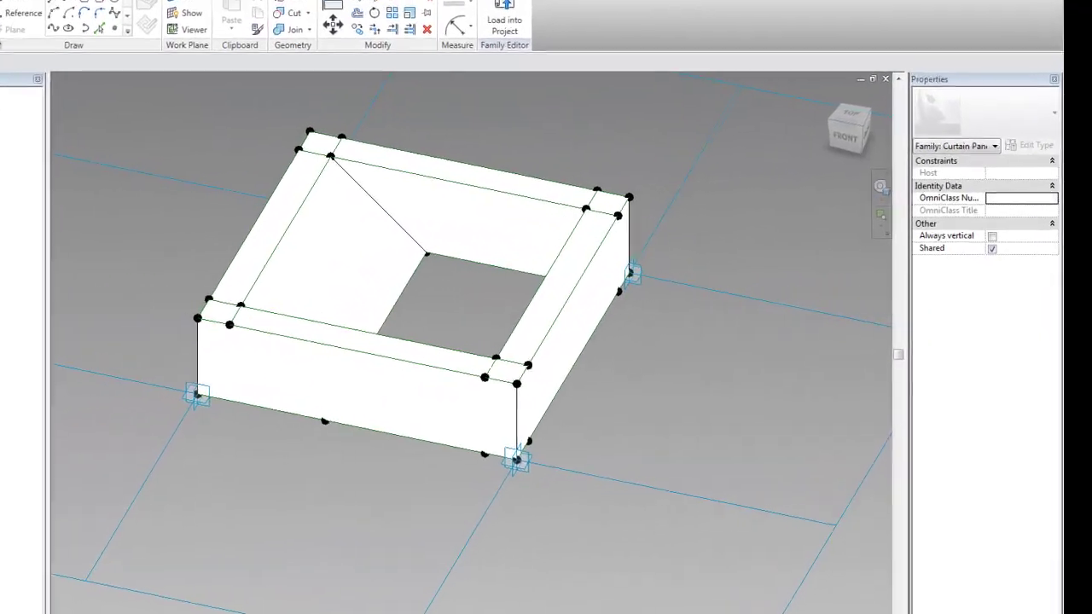
Step: Set .9 to 0.99, .1 to 0.01 and offest_main to 12" in Family Types
key("f")
key("t")
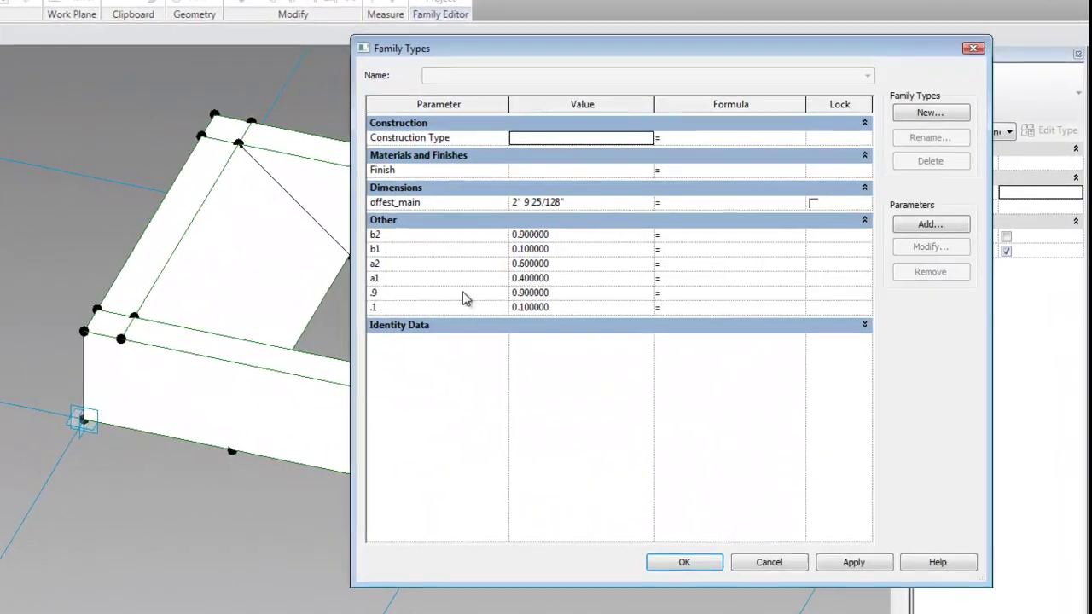
left_click(576, 234)
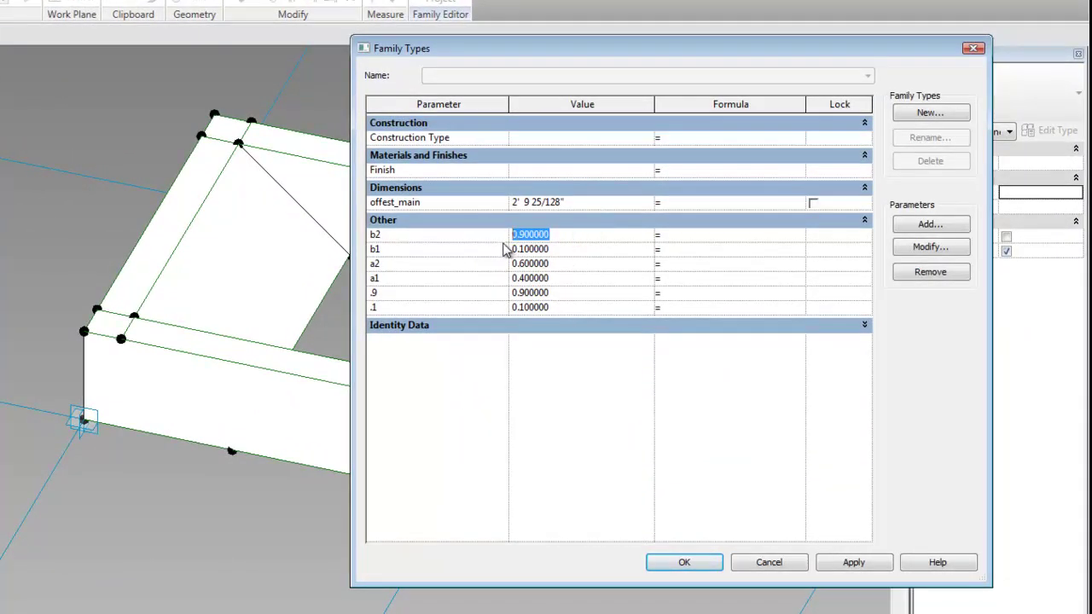
type(".99")
left_click(560, 247)
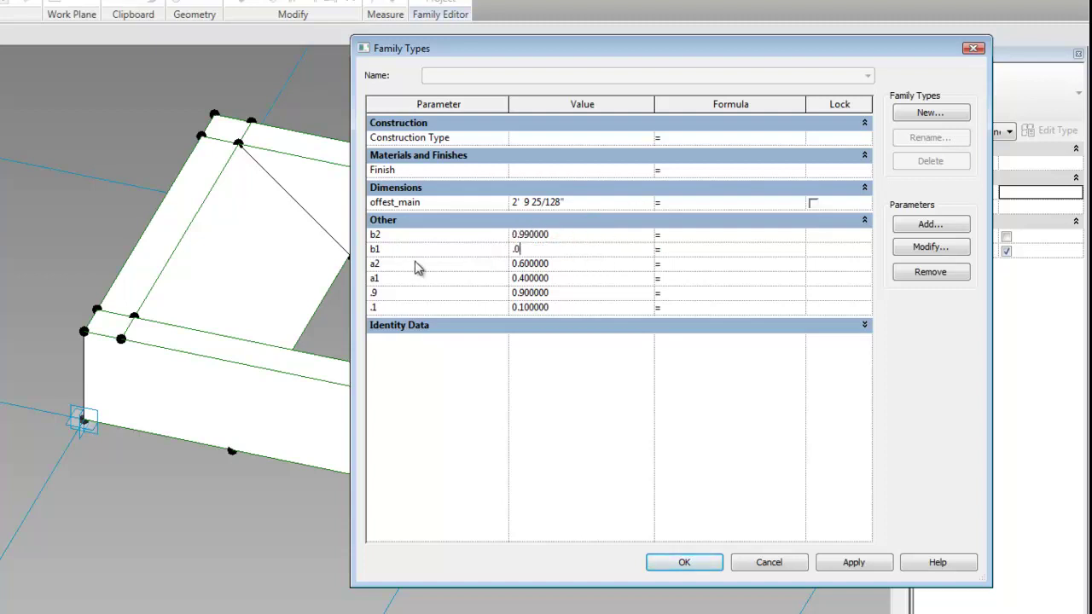
left_click(566, 292)
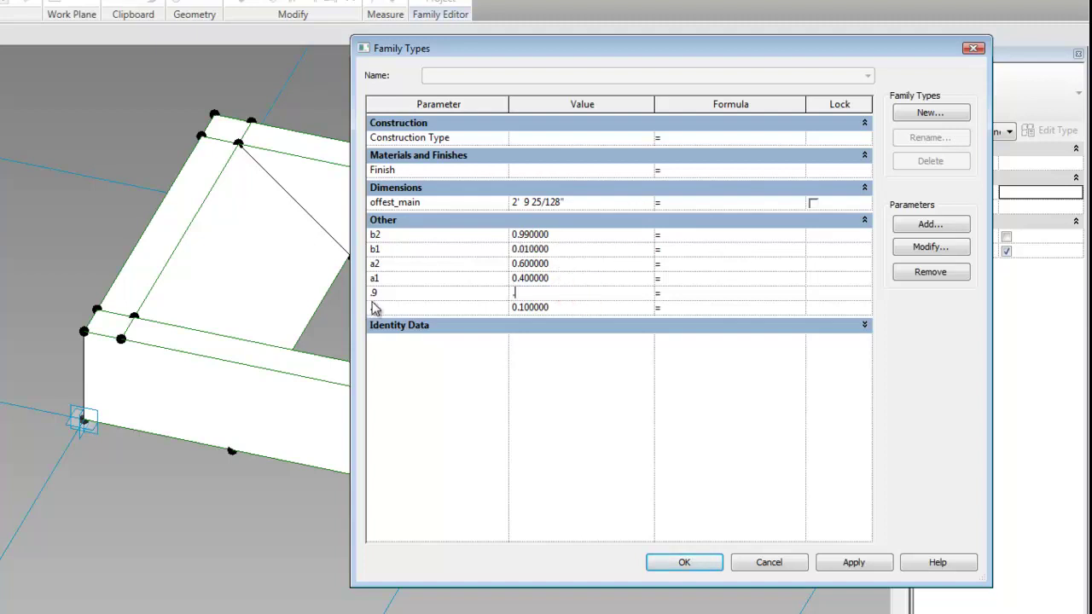
left_click(573, 307)
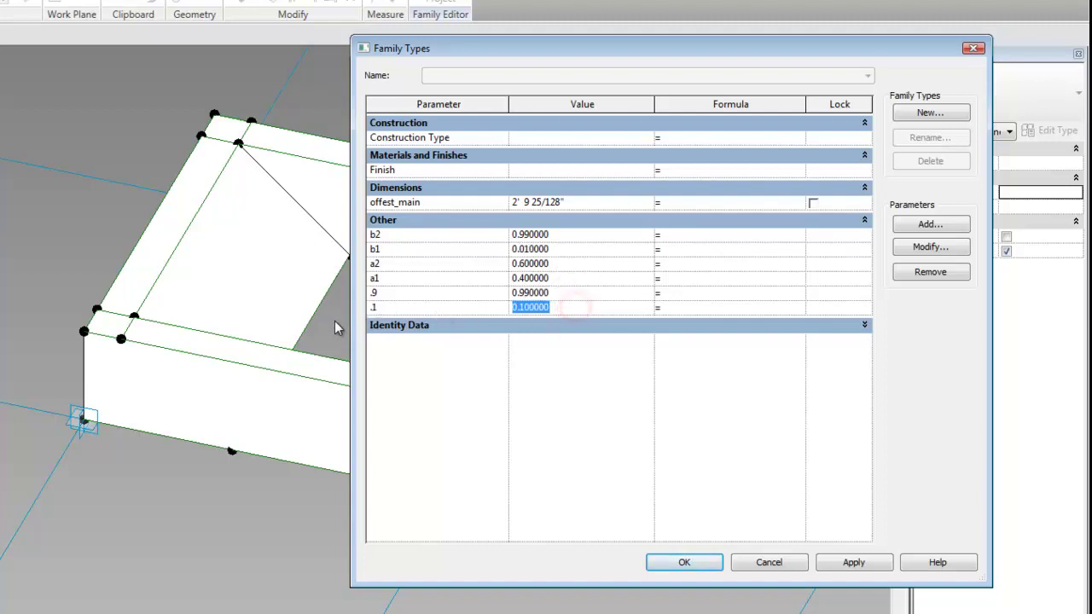
type(".01")
left_click(853, 562)
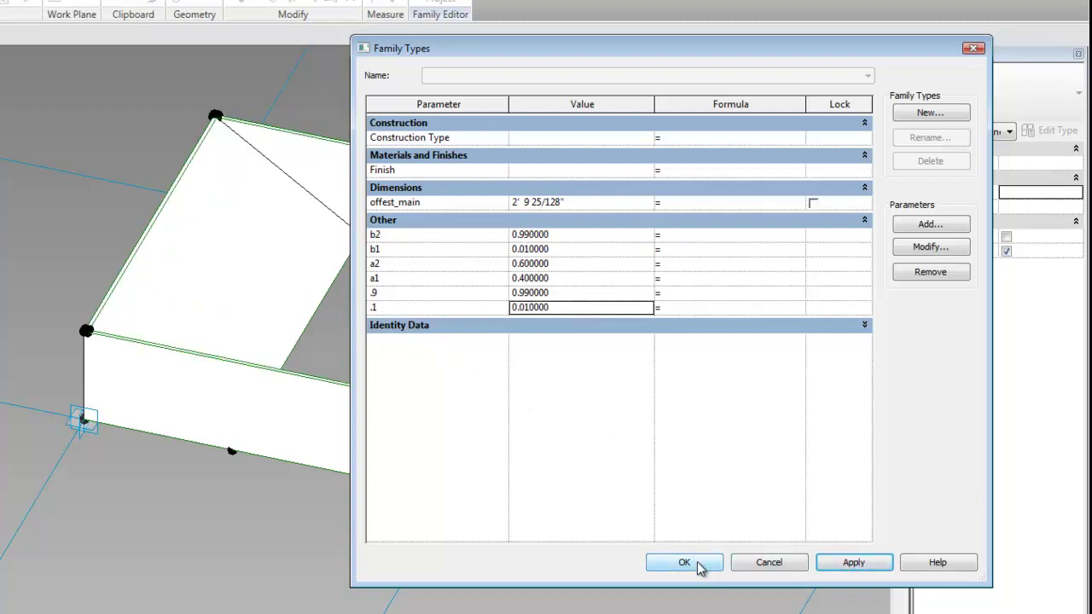
left_click(588, 210)
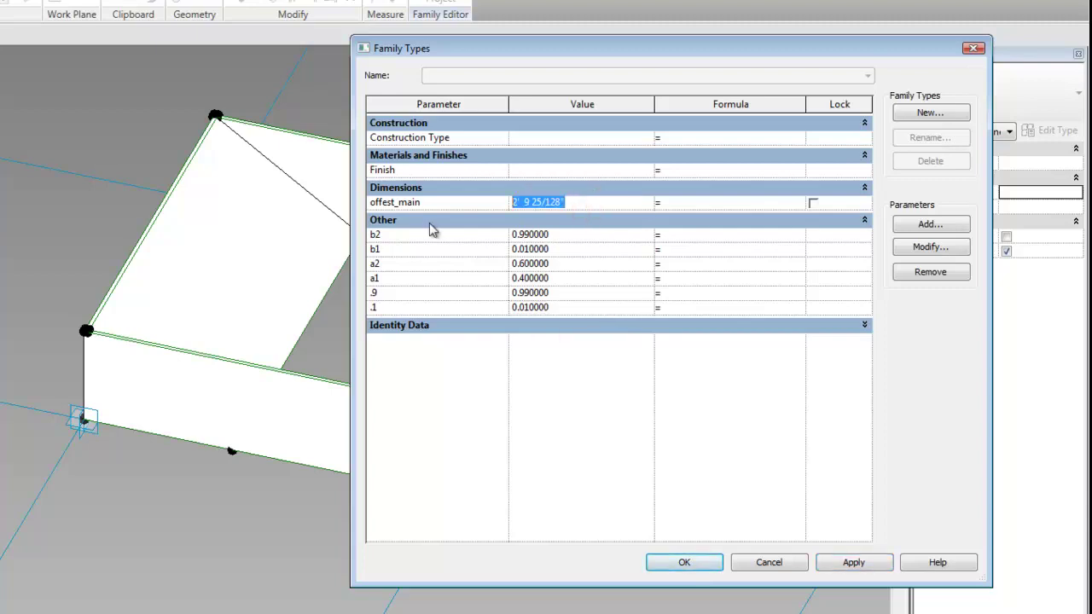
type("12\"")
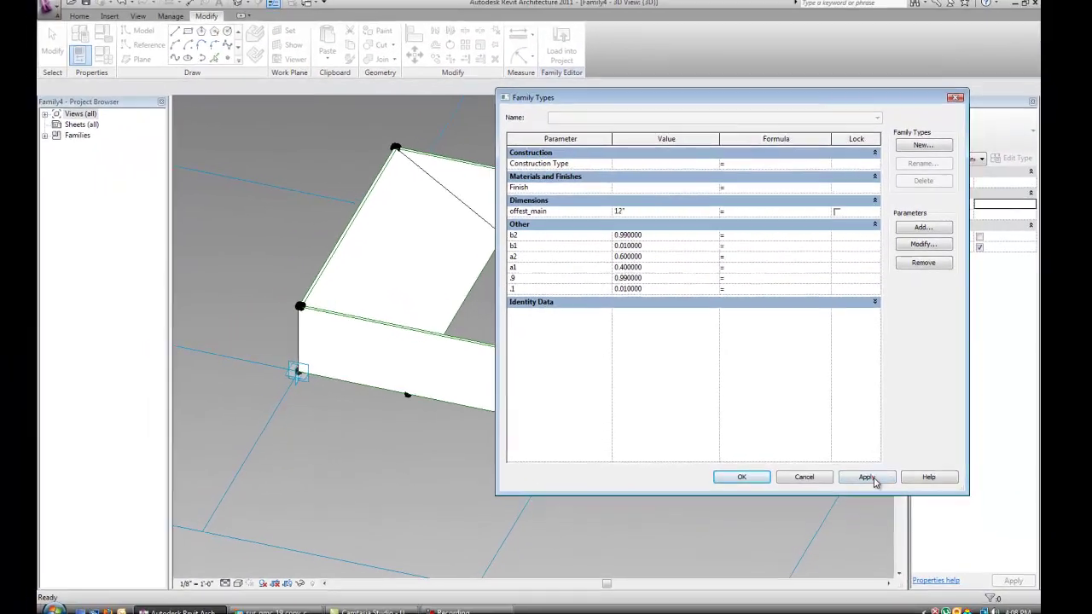
left_click(854, 560)
Step: Create a flat surface from the four opening reference lines and give it the Glass material
left_click(745, 472)
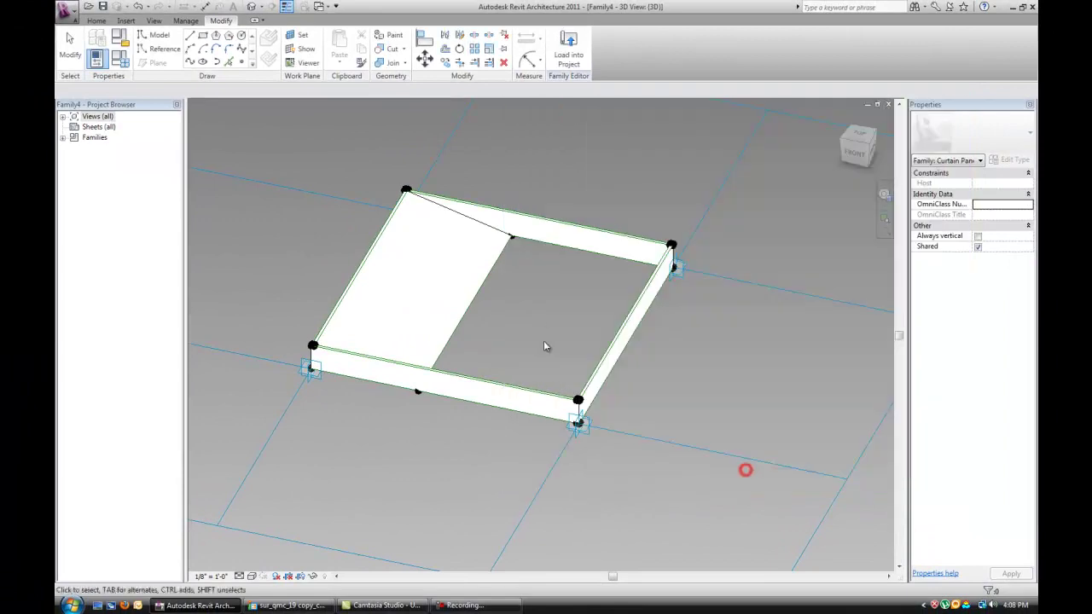
middle_click_drag(546, 344, 554, 307, "shift")
left_click(585, 262)
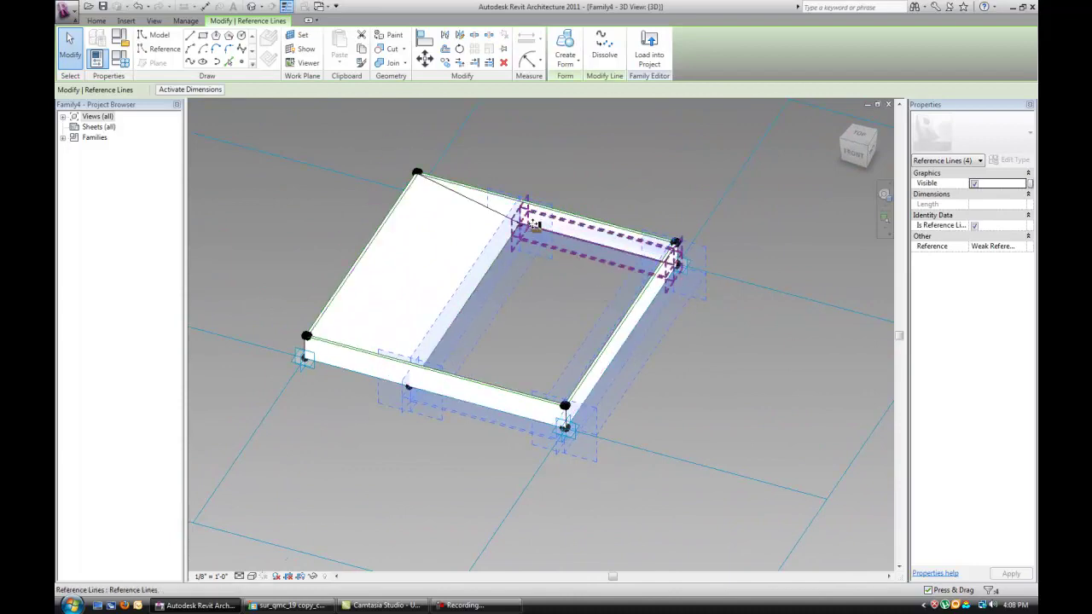
left_click(565, 57)
left_click(584, 86)
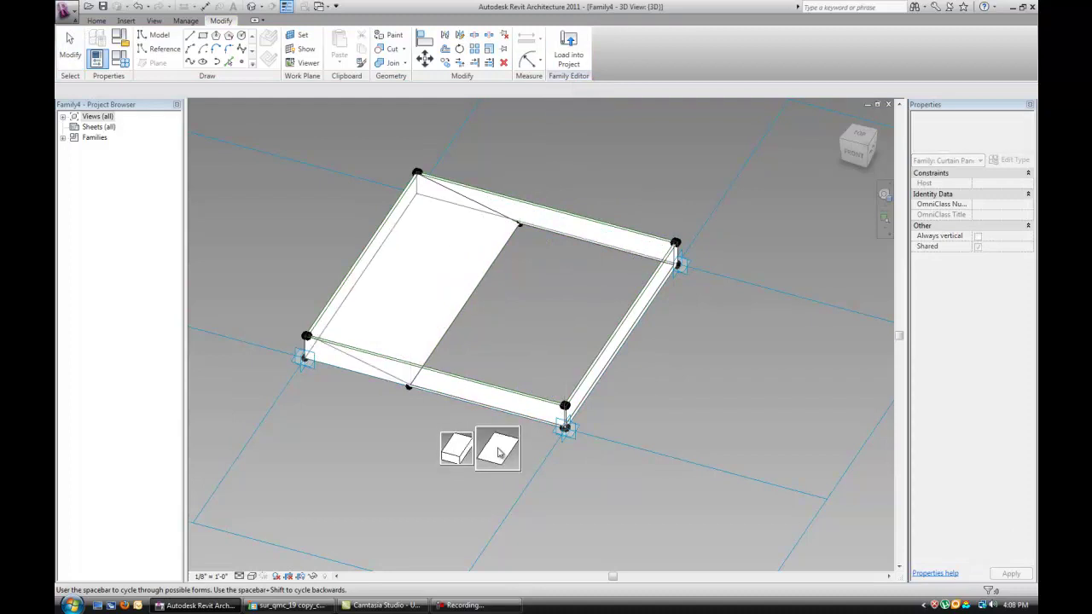
left_click(503, 449)
left_click(520, 329)
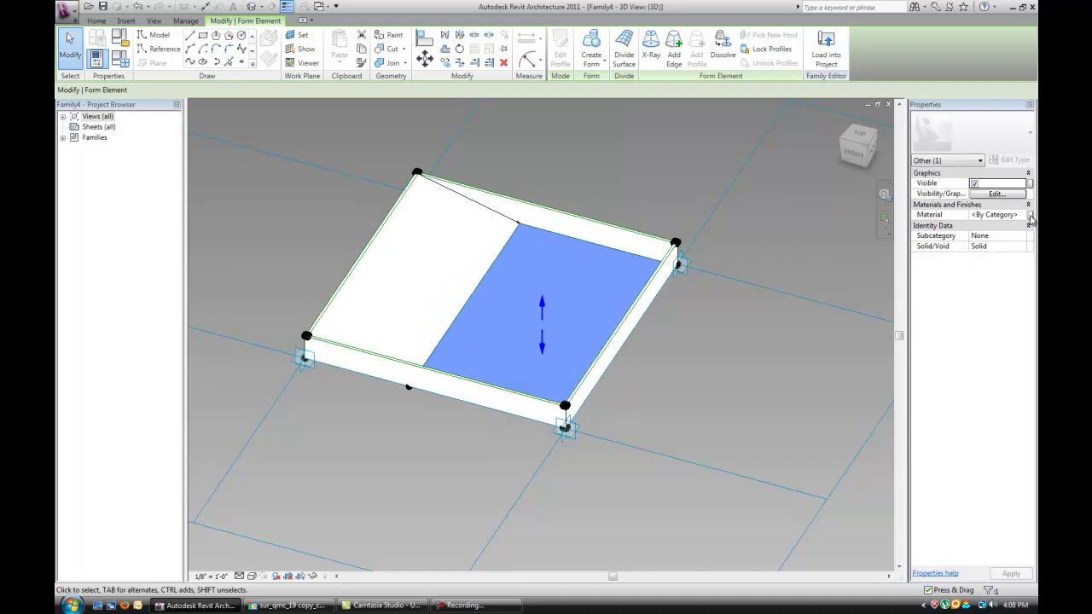
left_click(1028, 215)
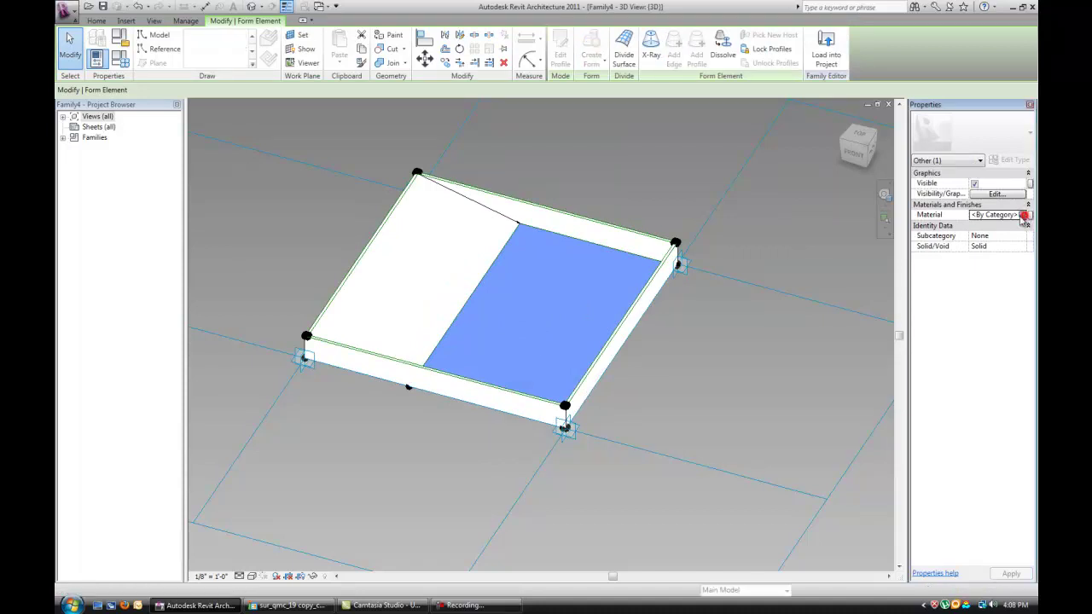
left_click(686, 481)
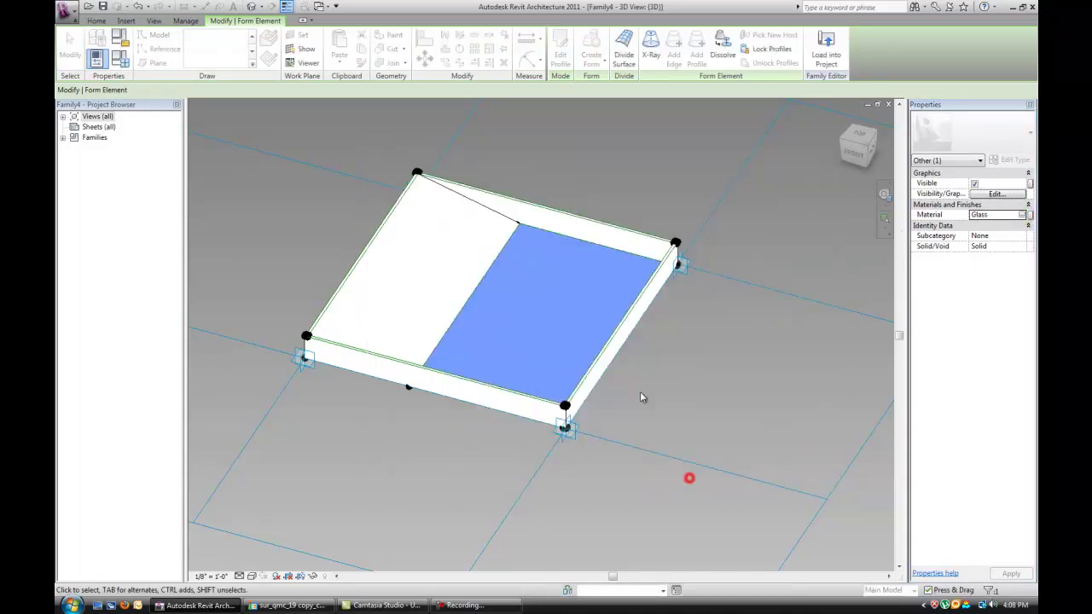
left_click(640, 392)
Step: Associate the frame solid's material with a new family parameter named mat_1
left_click(445, 271)
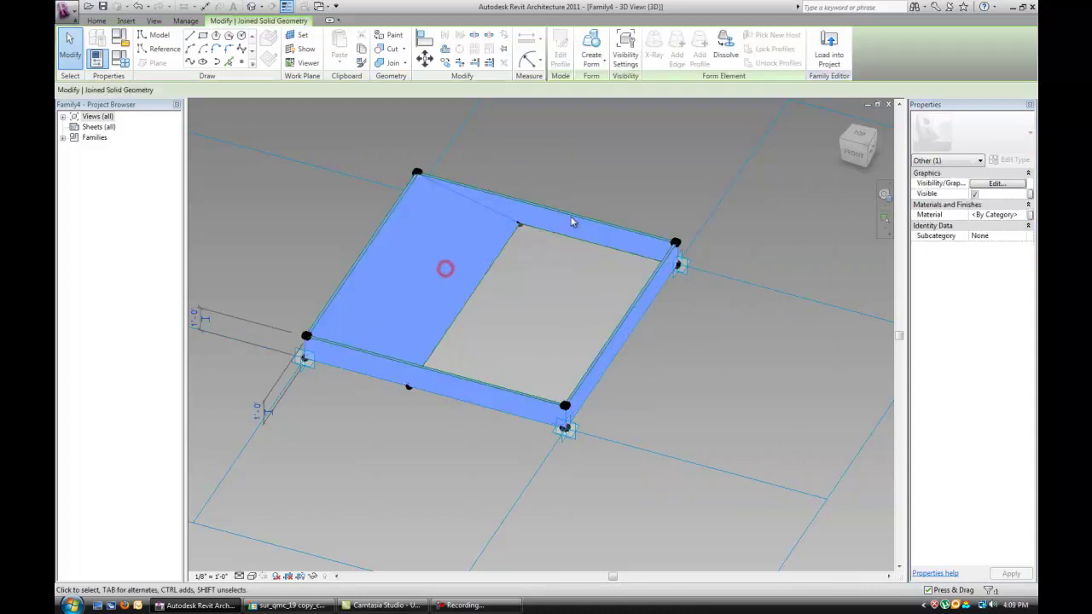
left_click(1030, 215)
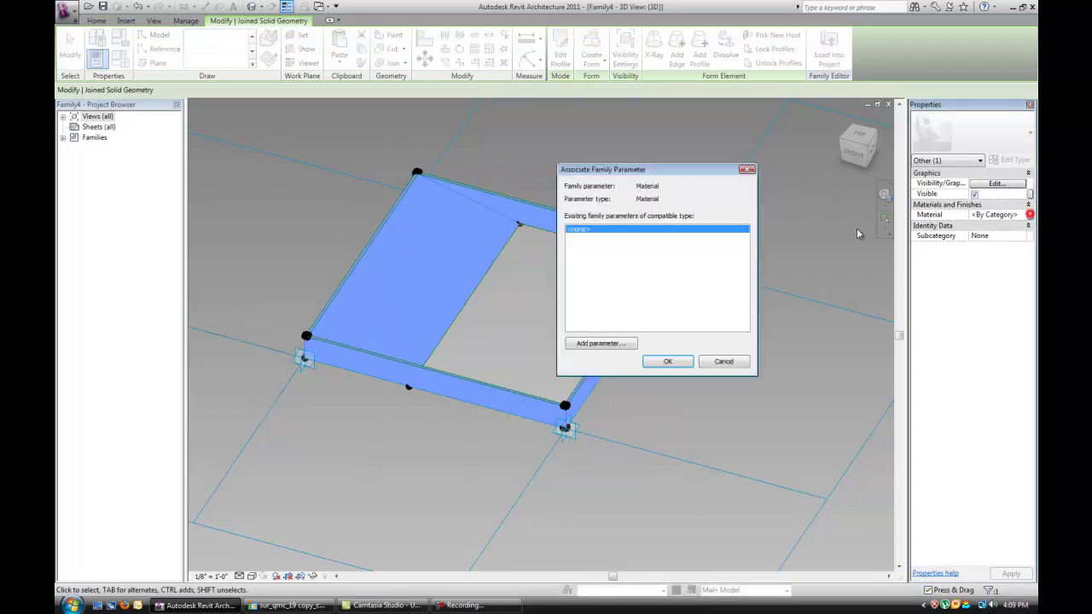
left_click(601, 342)
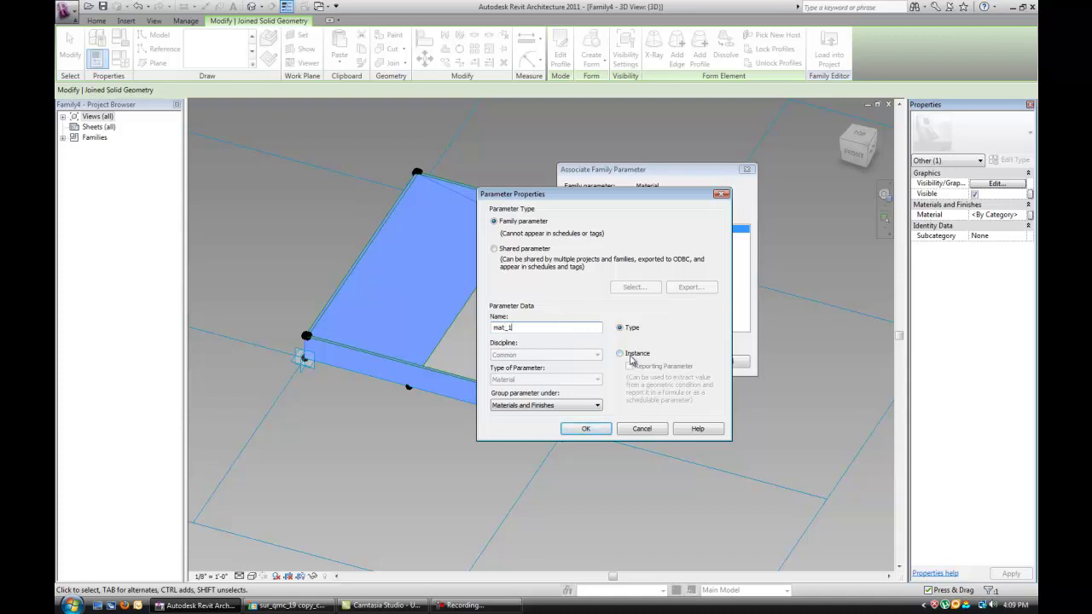
left_click(589, 430)
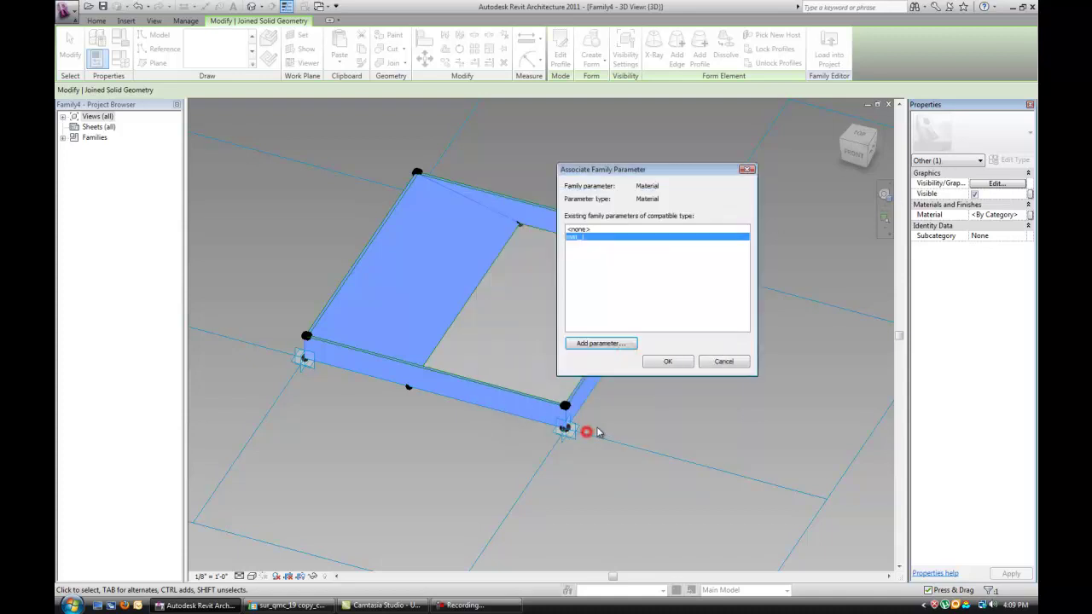
left_click(667, 362)
left_click(673, 382)
middle_click_drag(673, 382, 677, 338, "shift")
Step: Load the panel family into the Family1 project
left_click(565, 44)
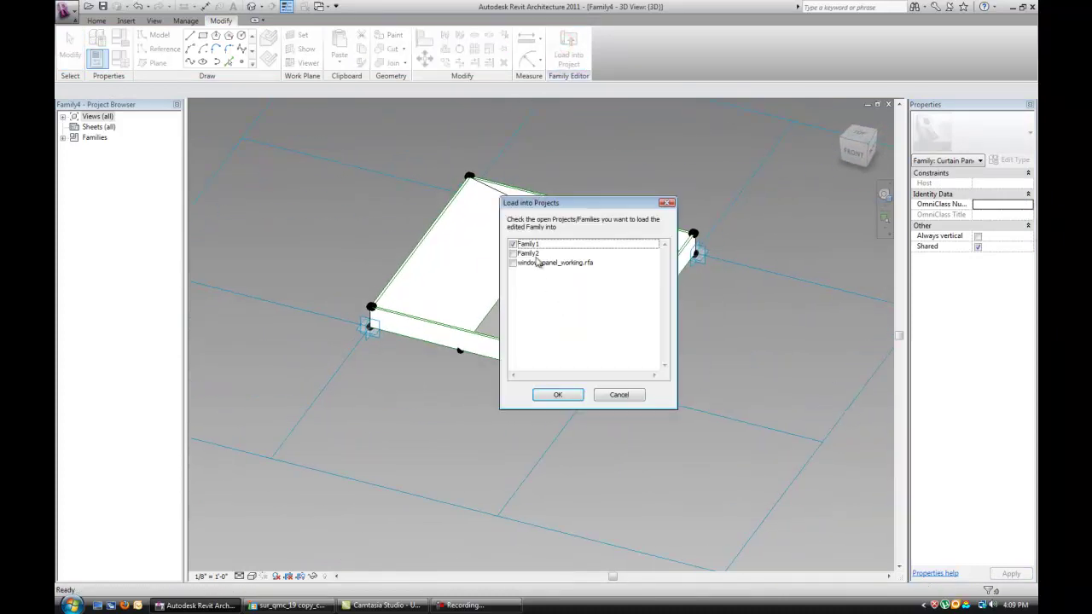
left_click(568, 395)
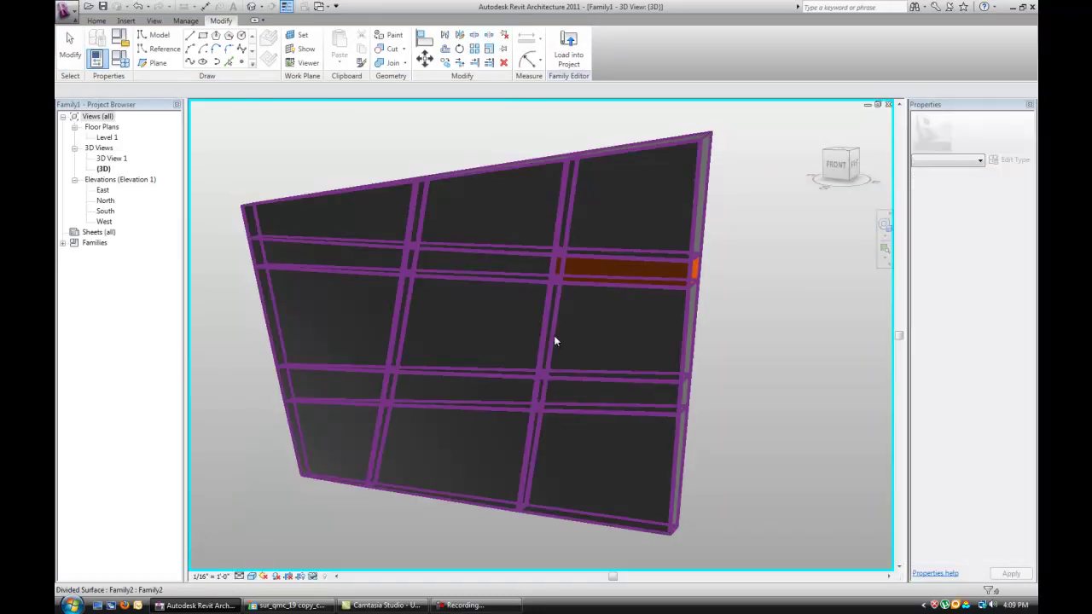
scroll(553, 335, "down", 3)
scroll(497, 264, "up", 2)
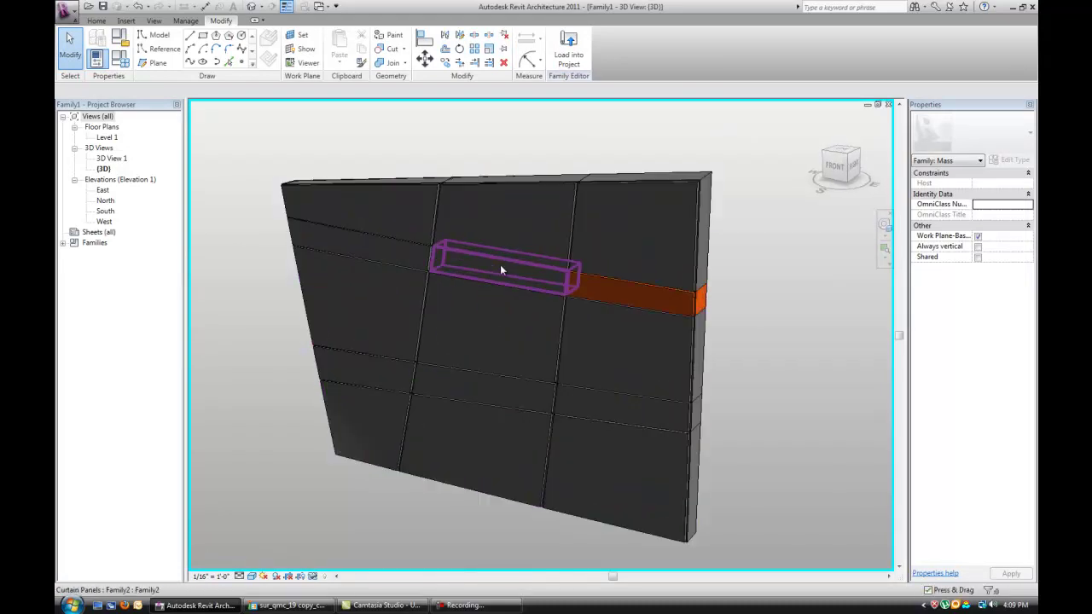
Step: Change the thin top-middle wall panel to the Family4 type
left_click(500, 265)
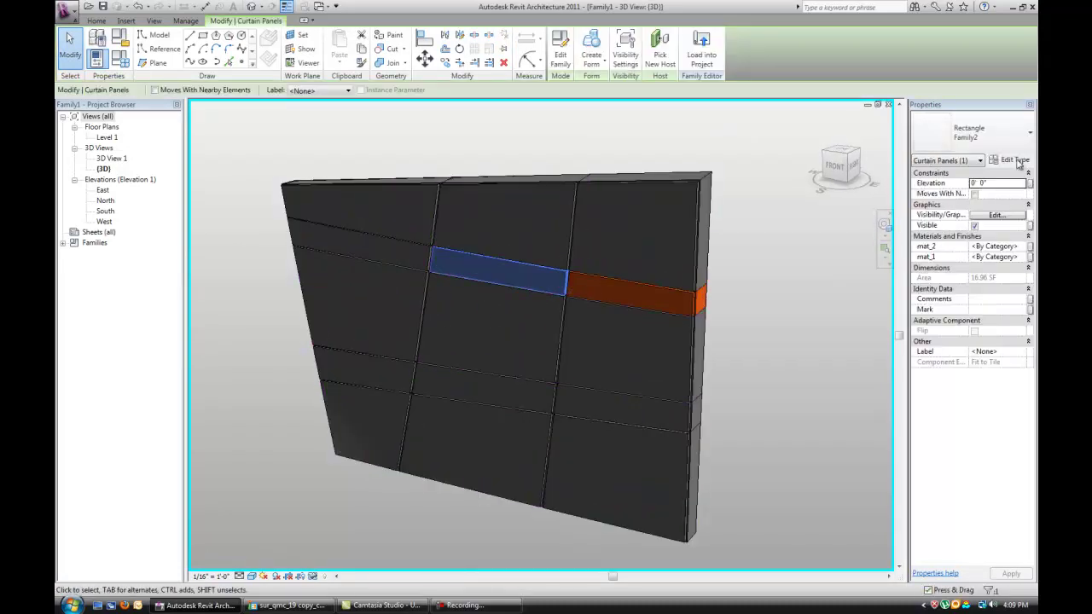
left_click(998, 134)
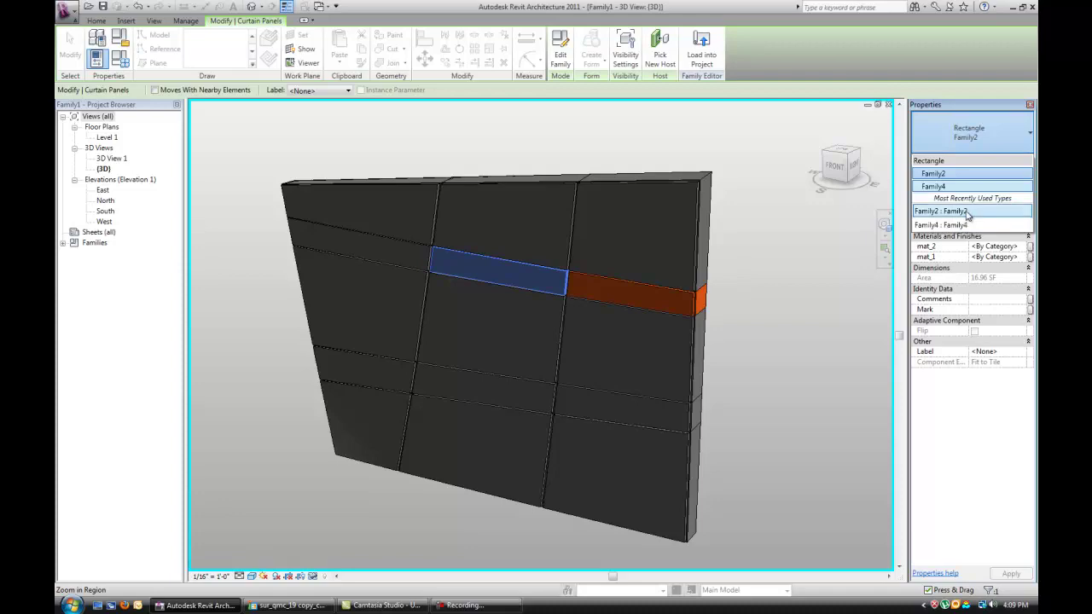
left_click(962, 224)
left_click(721, 344)
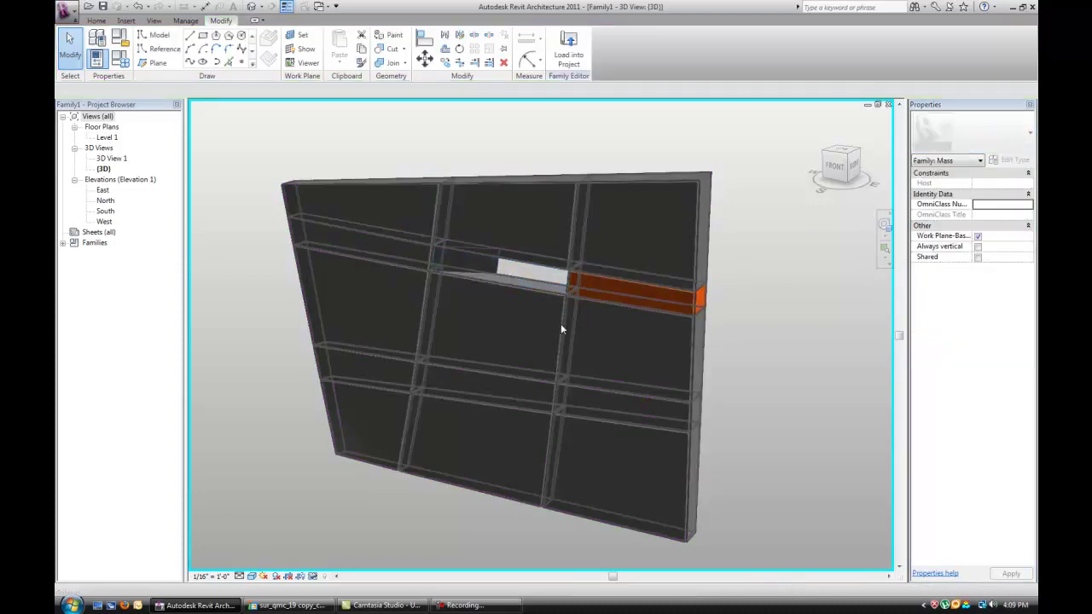
middle_click_drag(573, 323, 804, 338, "shift")
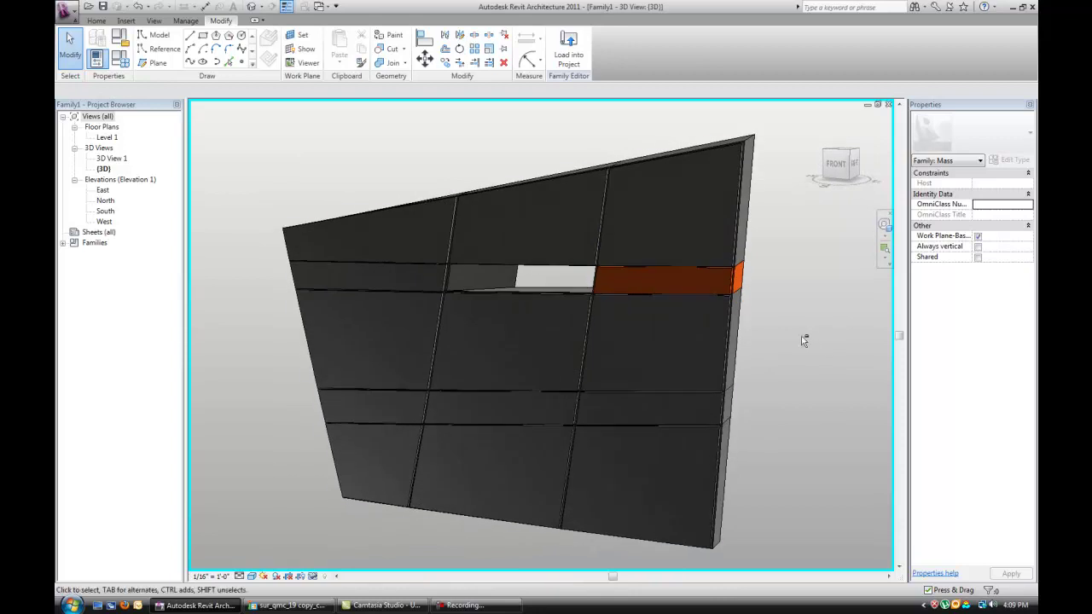
Step: Set the Family4 panel's mat_1 to orange, then bring up the reference building photo
key("Tab")
left_click(471, 276)
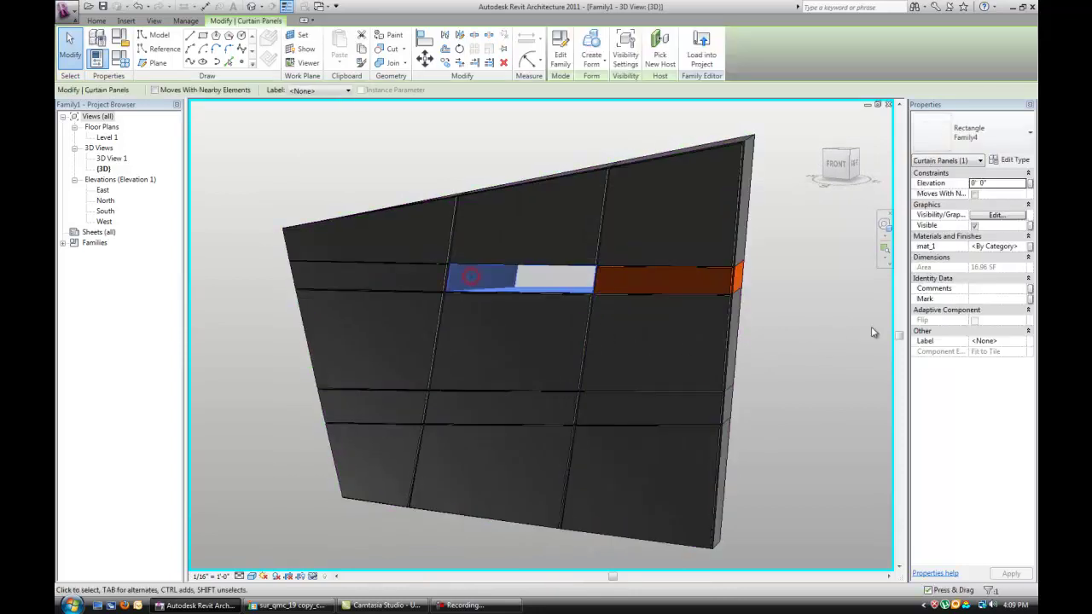
left_click(1025, 247)
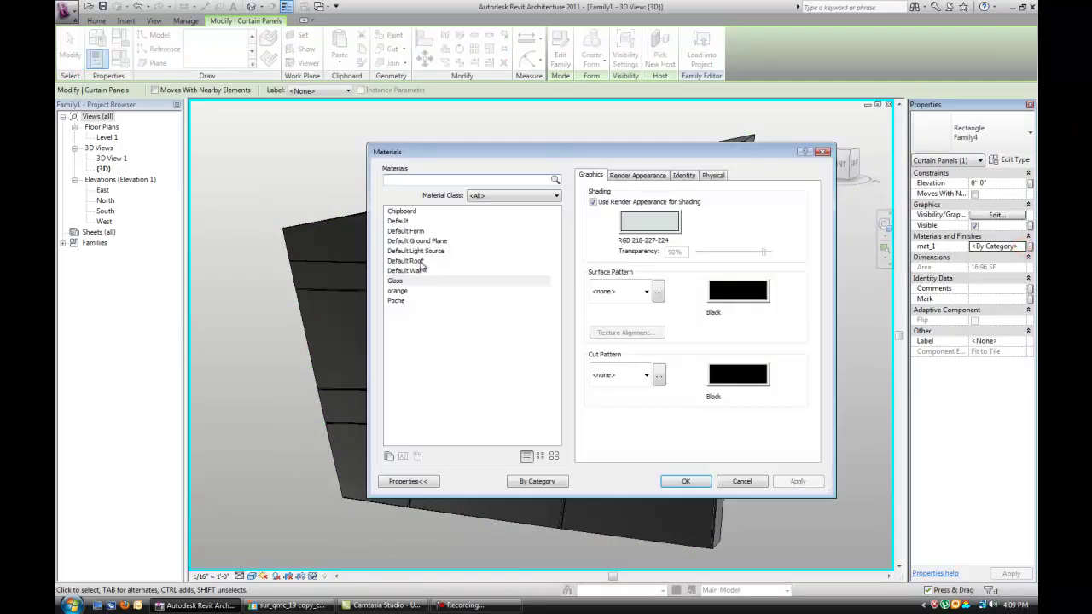
left_click(401, 290)
left_click(686, 483)
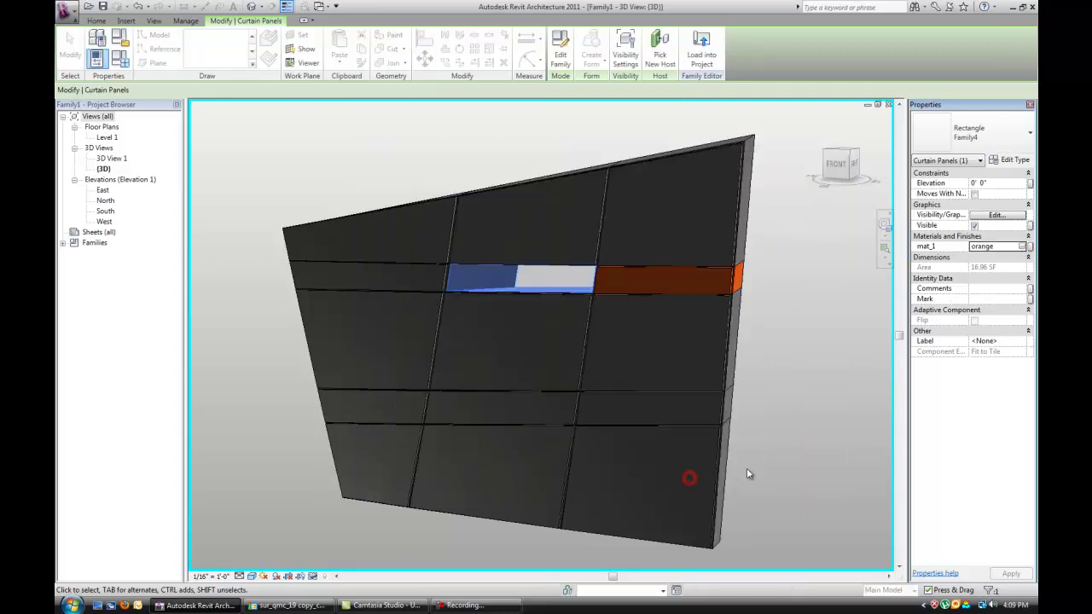
left_click(800, 373)
middle_click_drag(799, 372, 714, 366, "shift")
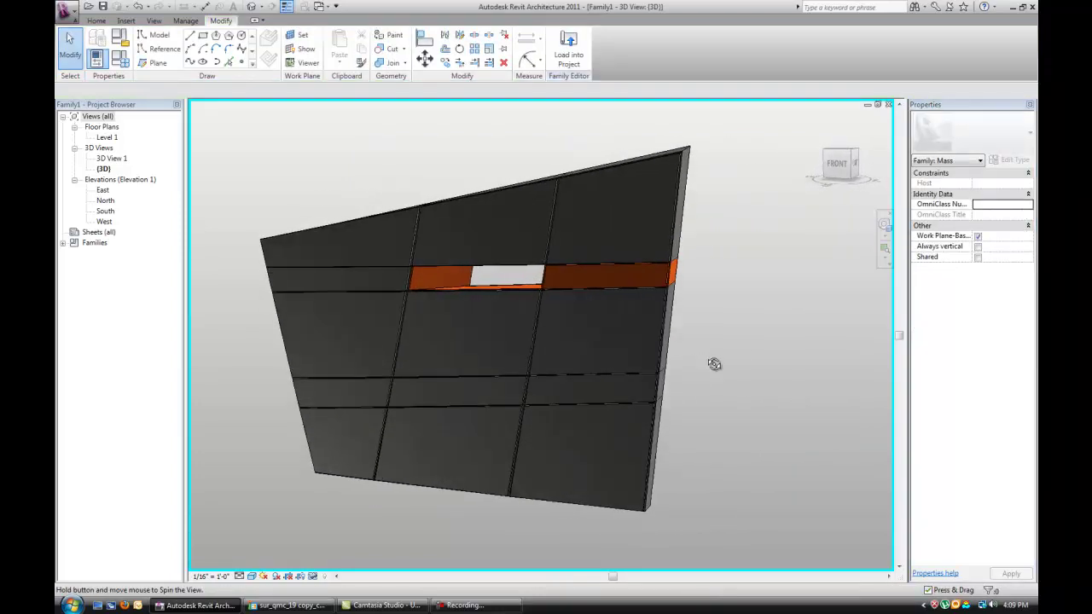
left_click(293, 605)
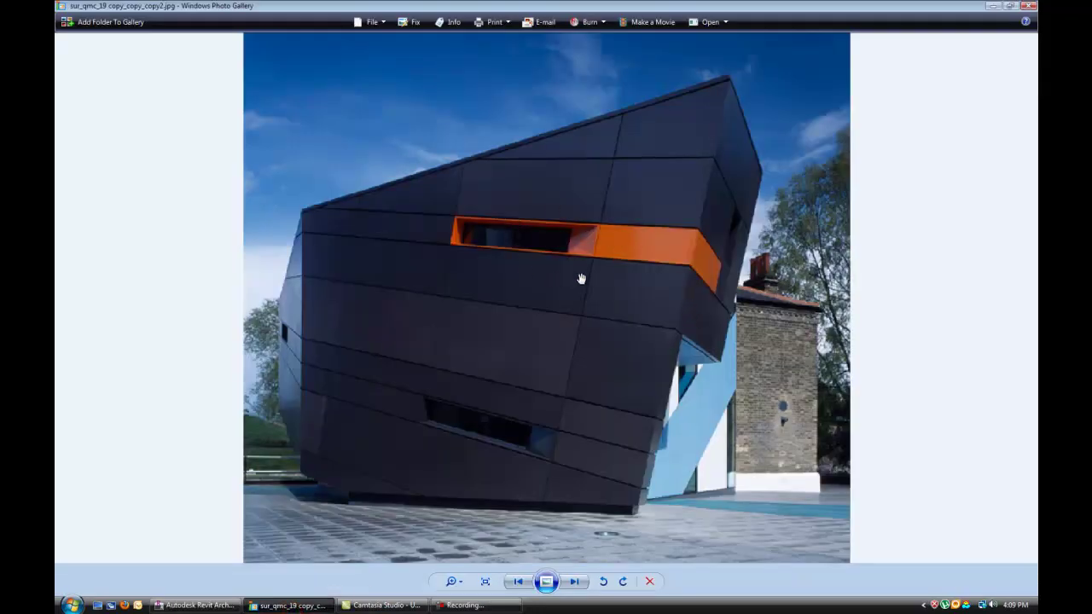